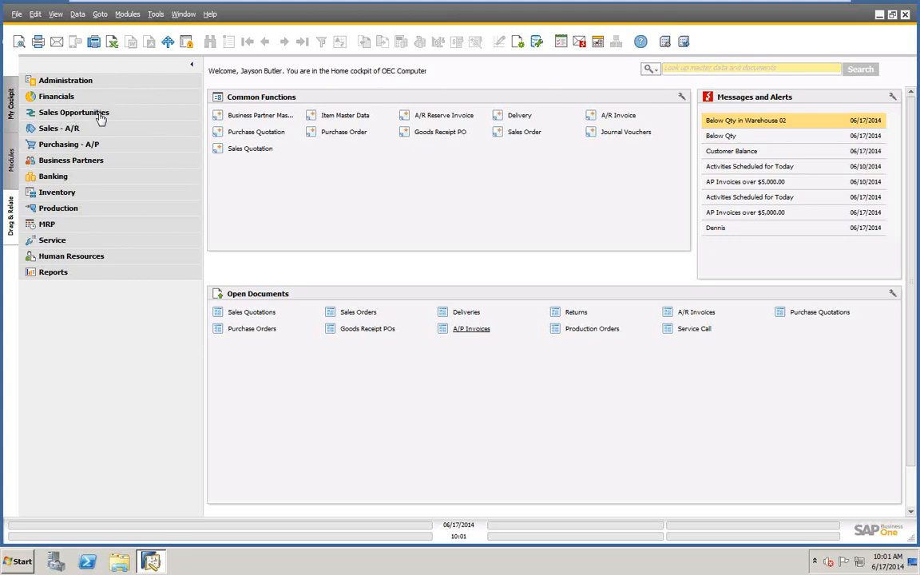
click(75, 132)
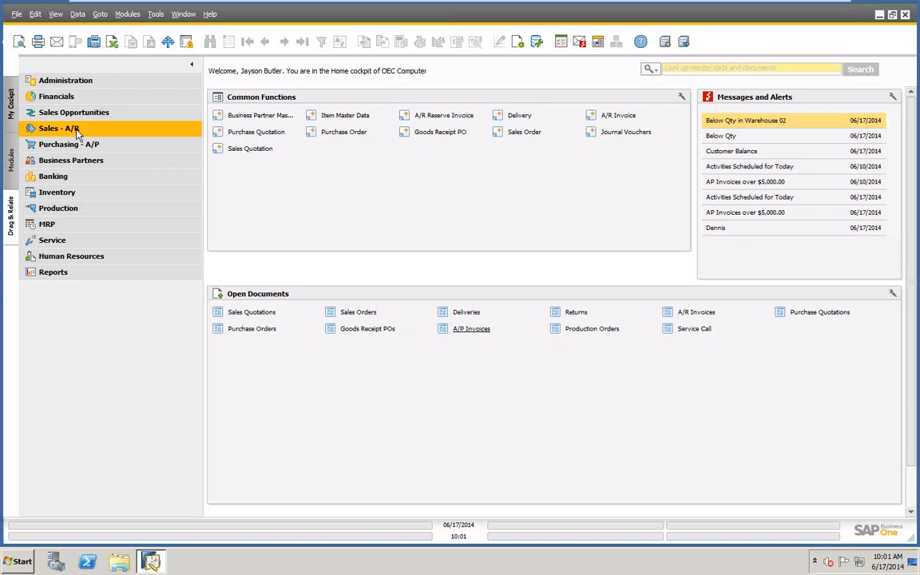
click(91, 117)
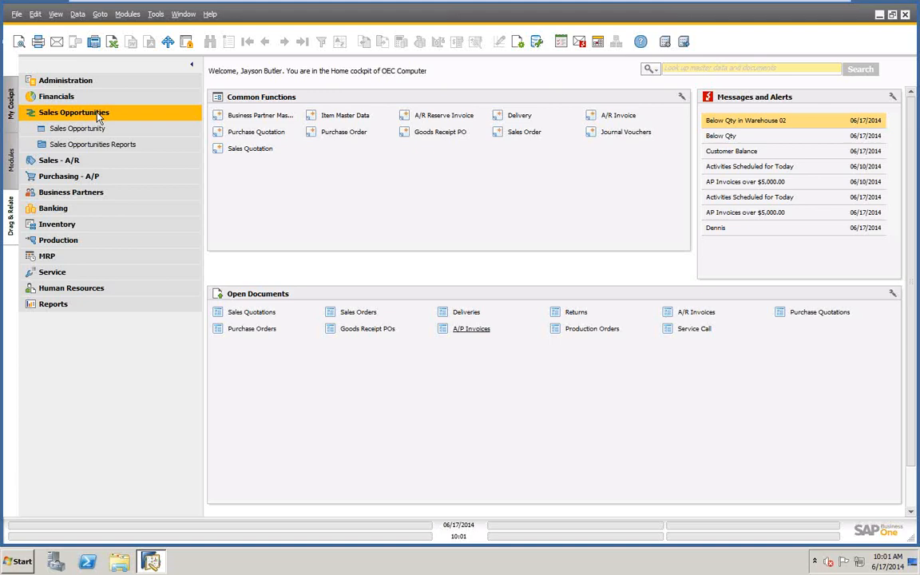
click(99, 116)
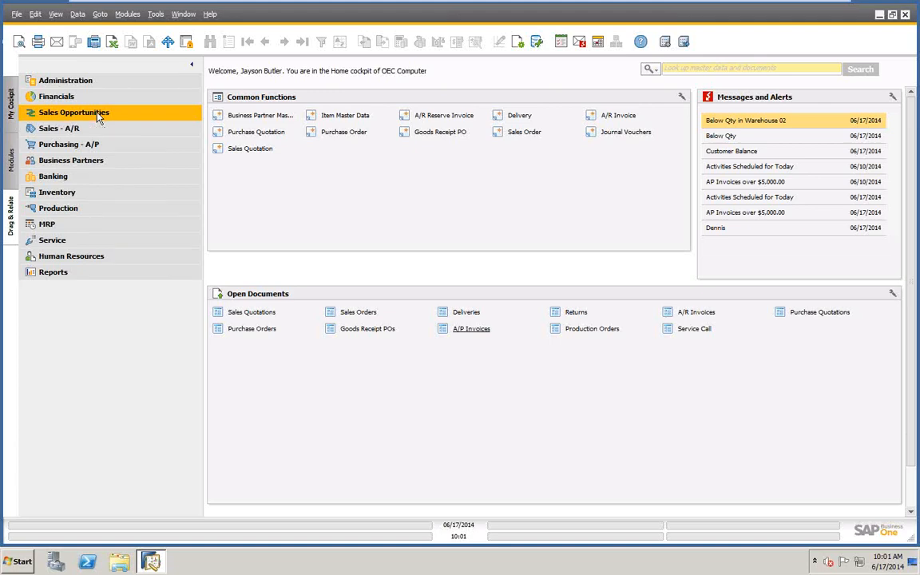
Step: Open Business Partner Master Data, view the available partner types, and close the form
click(84, 162)
click(105, 176)
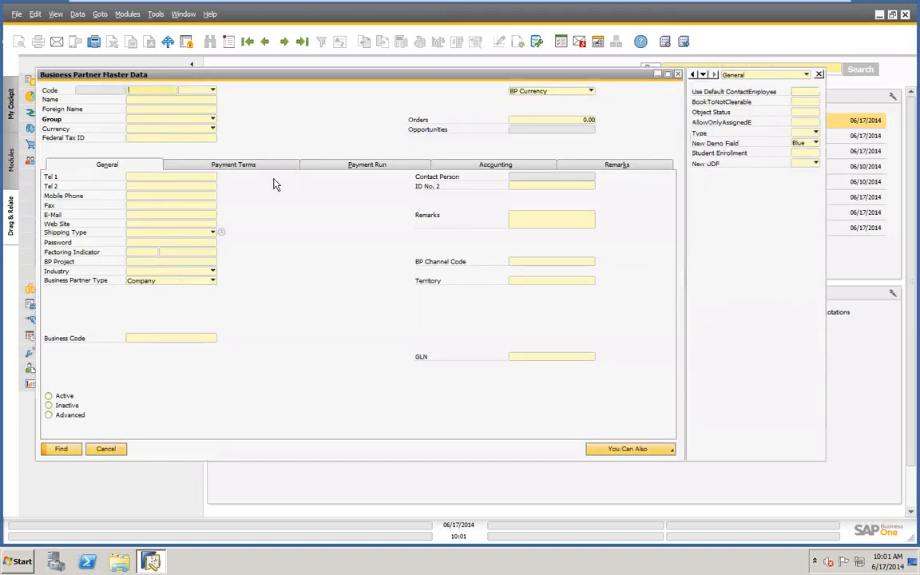
click(213, 91)
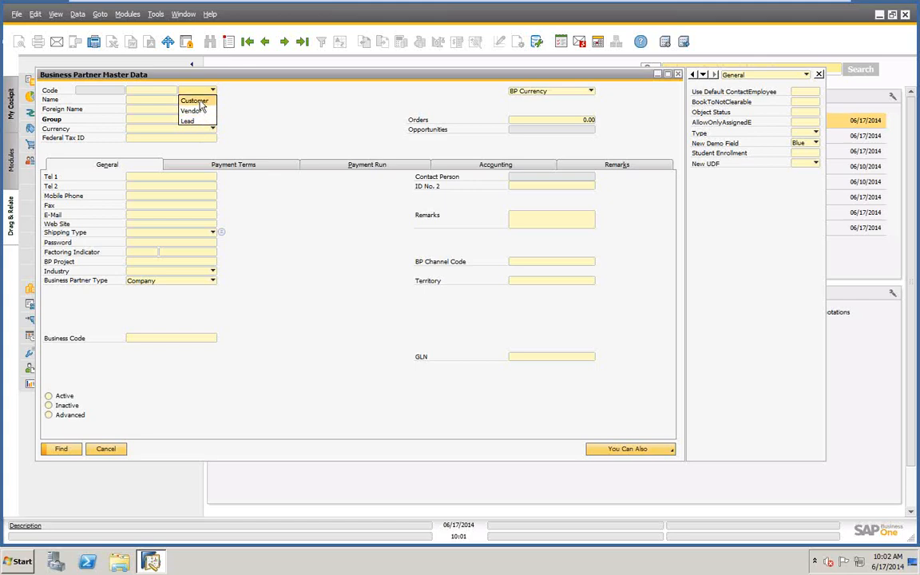
click(105, 451)
click(104, 450)
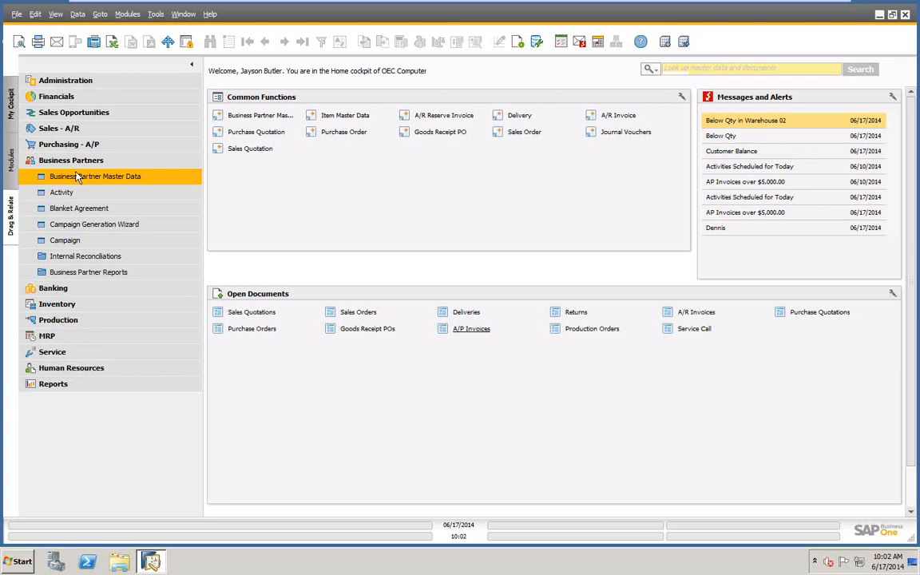
Step: Open the Sales Stages setup from the Sales Opportunities administration settings and move its window clear of the dashboard's centre
click(68, 84)
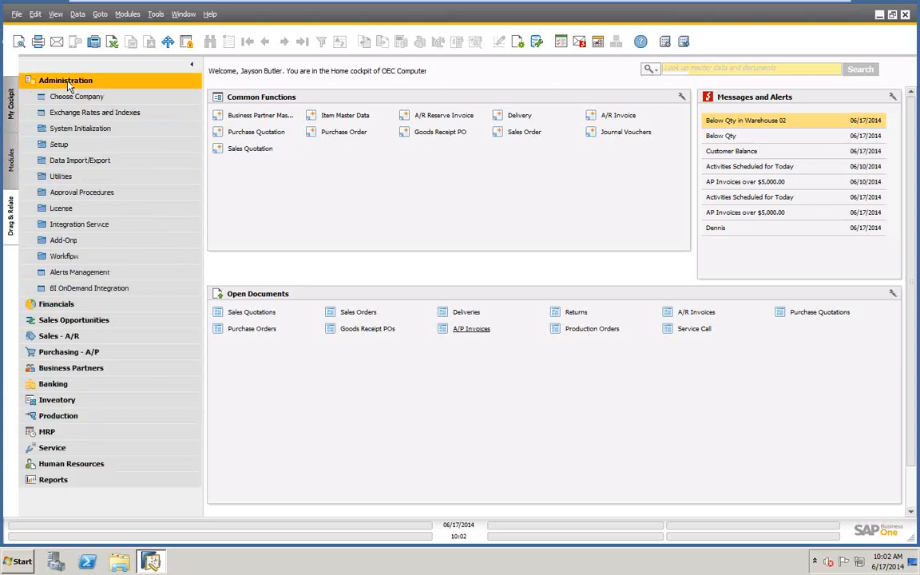
click(61, 144)
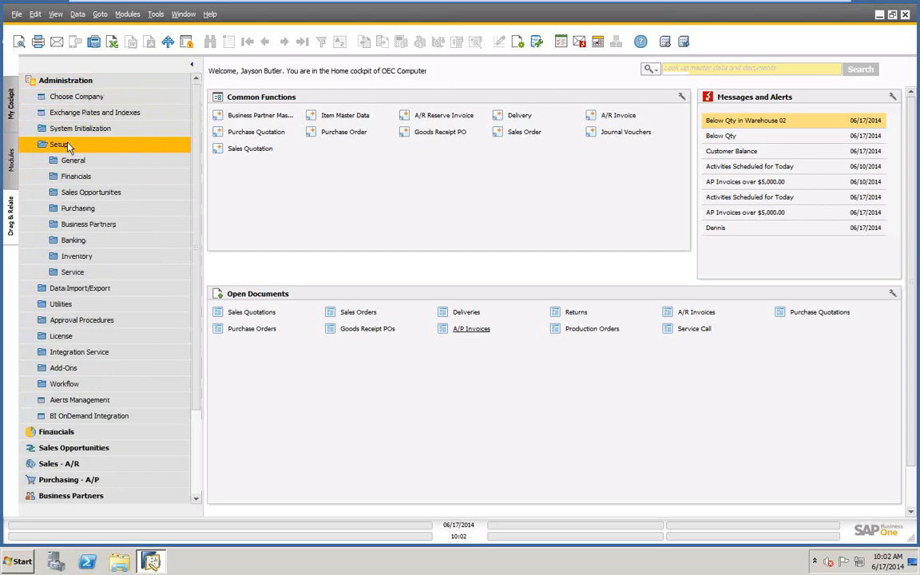
click(81, 198)
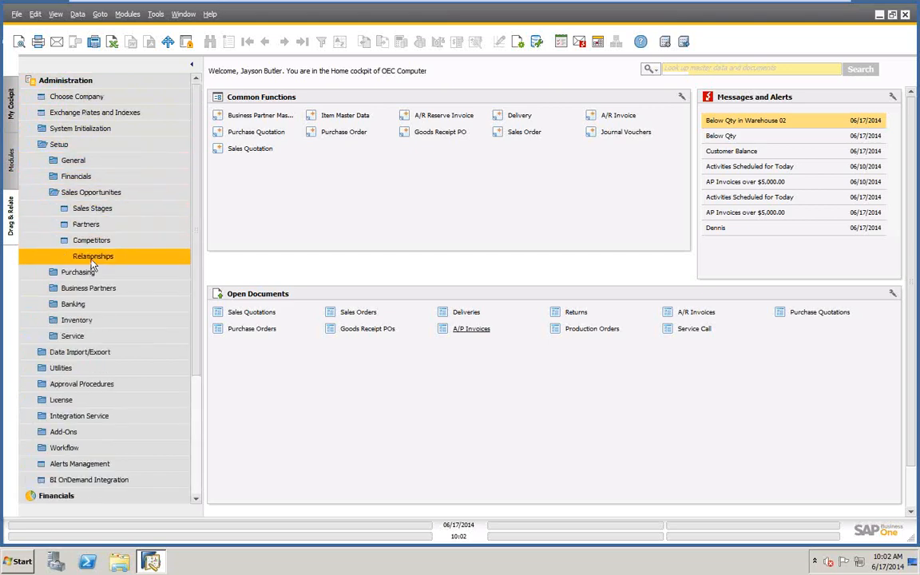
click(91, 209)
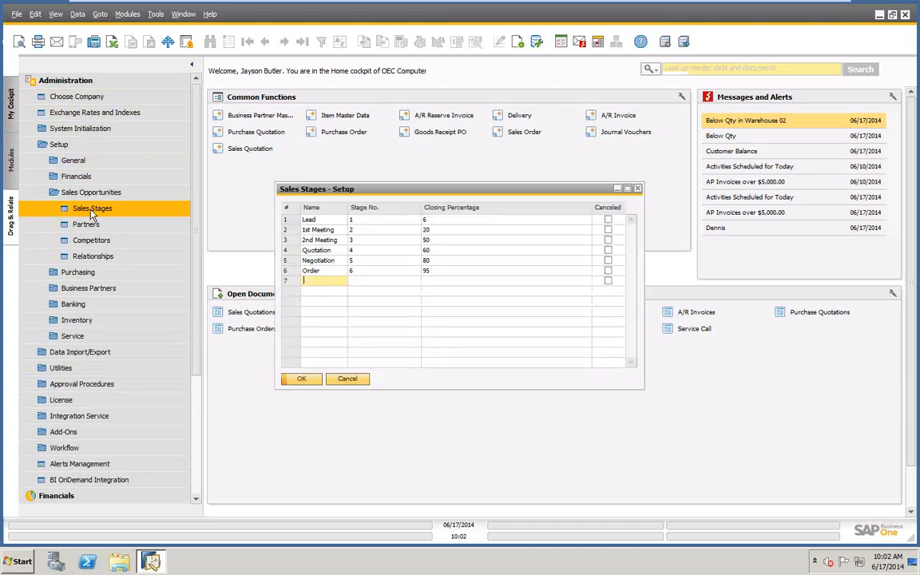
drag(391, 190, 340, 126)
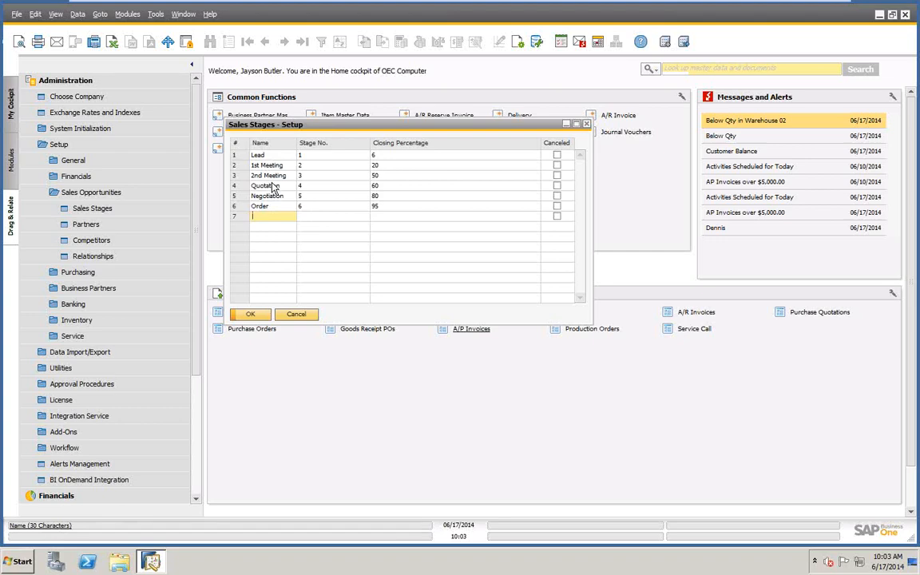
Step: Enter a new sales stage named SAP Demo in the first empty row
right_click(238, 175)
click(266, 216)
click(325, 204)
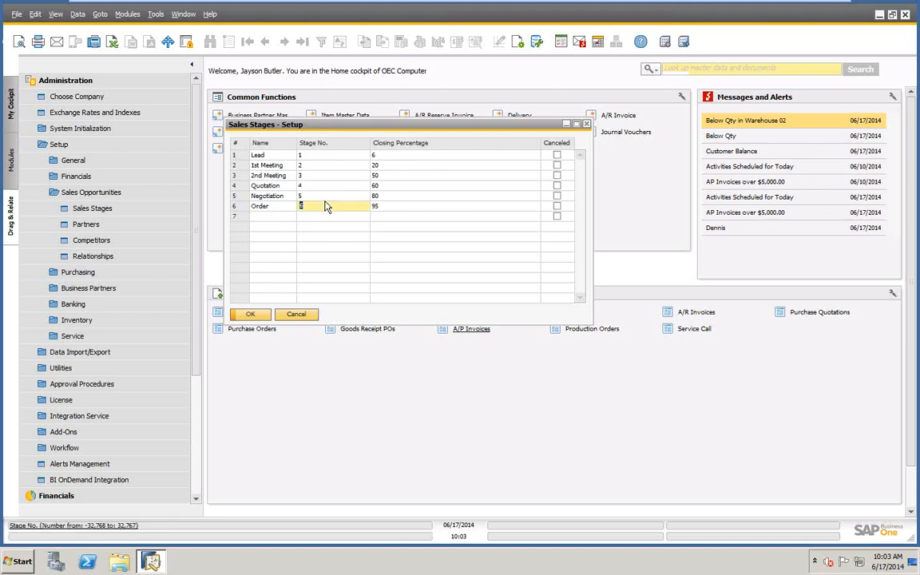
click(278, 218)
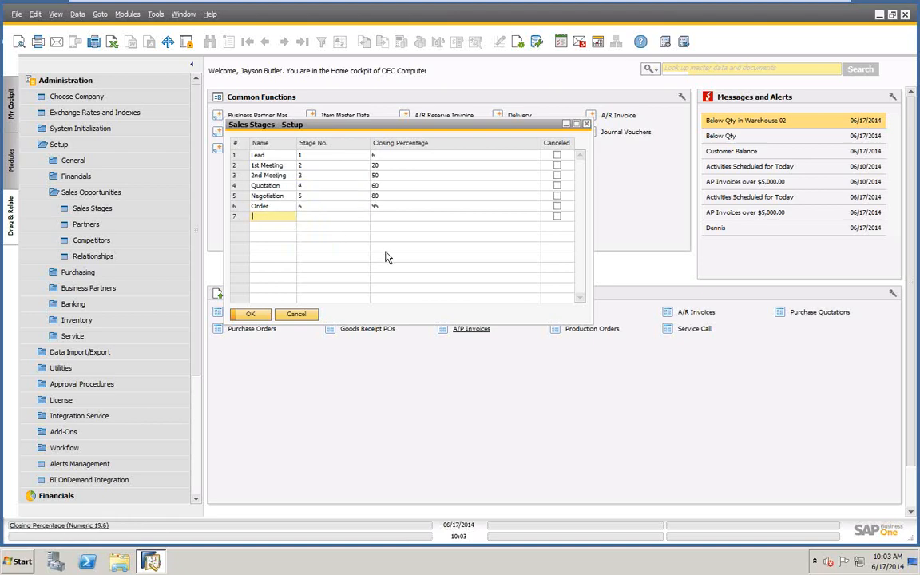
text(SAP Demo)
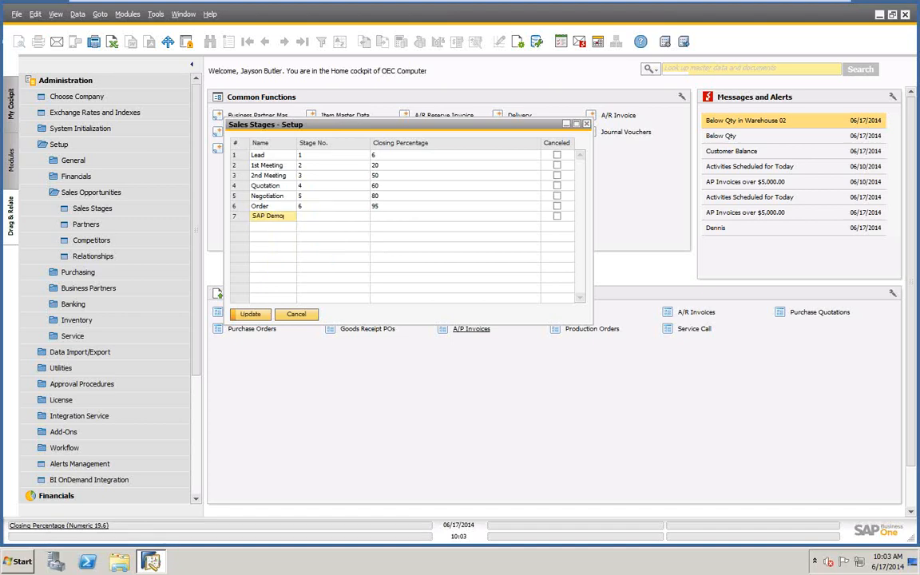
key(Tab)
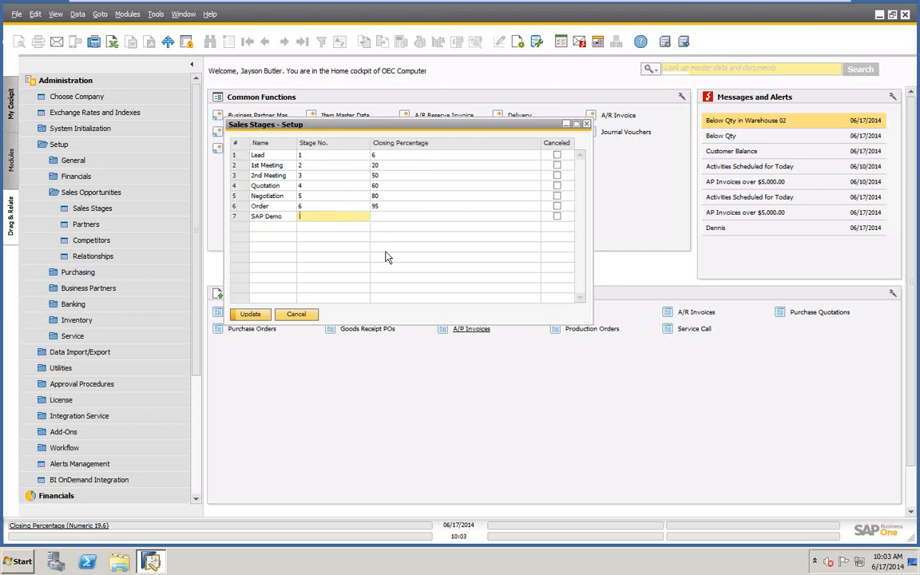
Step: Renumber the existing stages: Order to 7, Negotiation to 6, Quotation to 5 and 2nd Meeting to 4
click(322, 207)
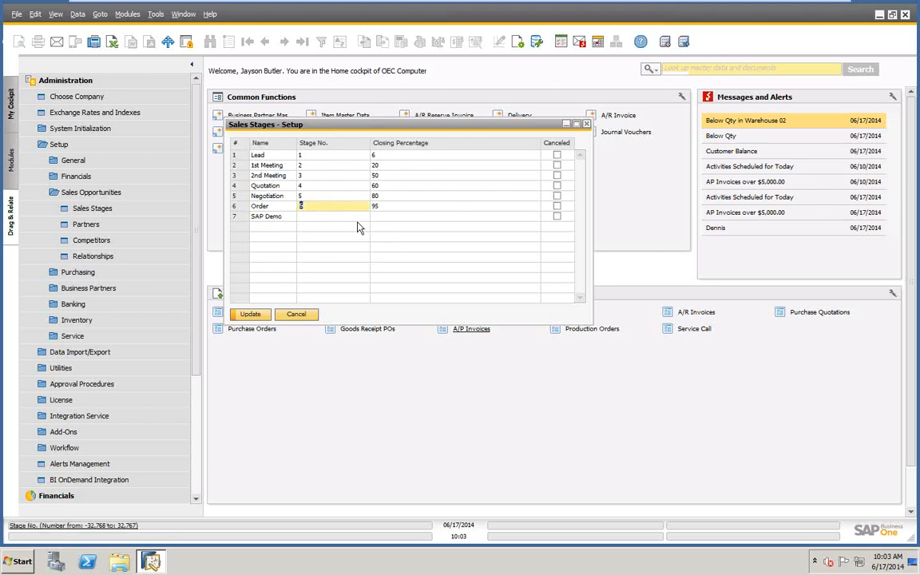
text(7)
click(317, 197)
text(6)
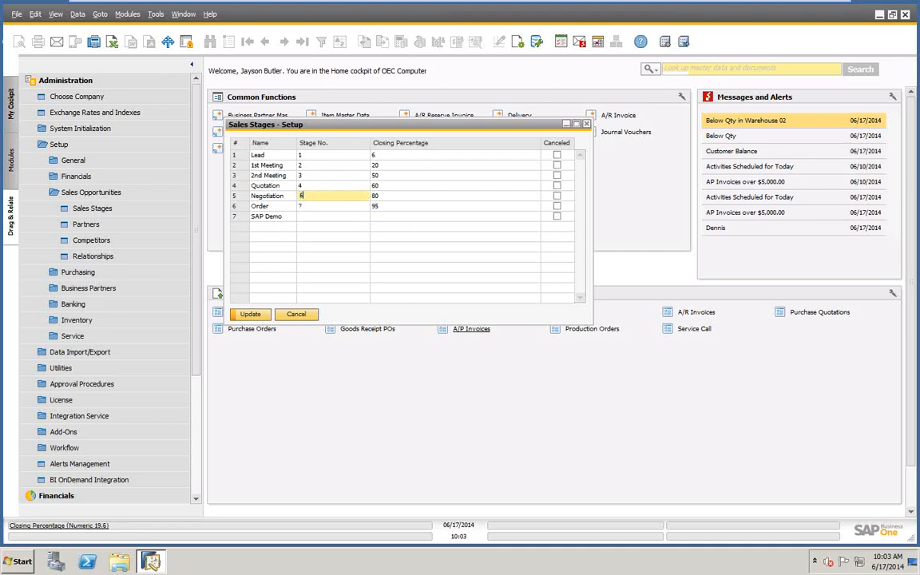
click(317, 183)
text(5)
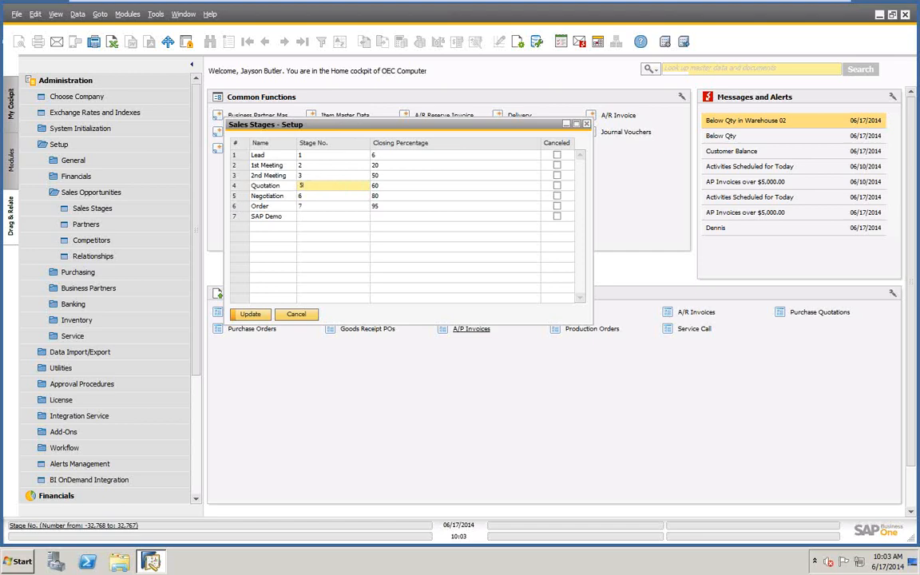
click(301, 177)
text(4)
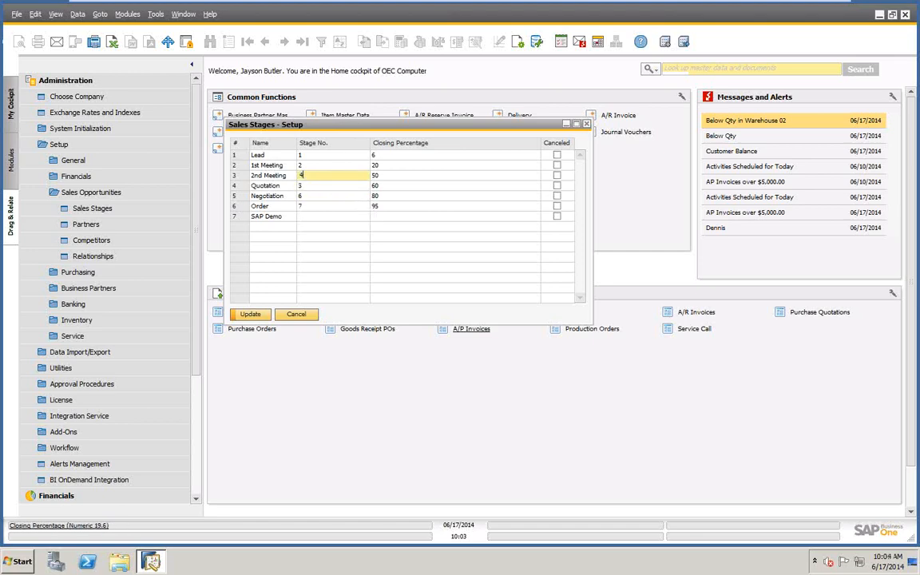
Step: Try to save SAP Demo as stage 3 with a closing percentage of 98, and discard the changes
click(309, 216)
text(3)
key(Tab)
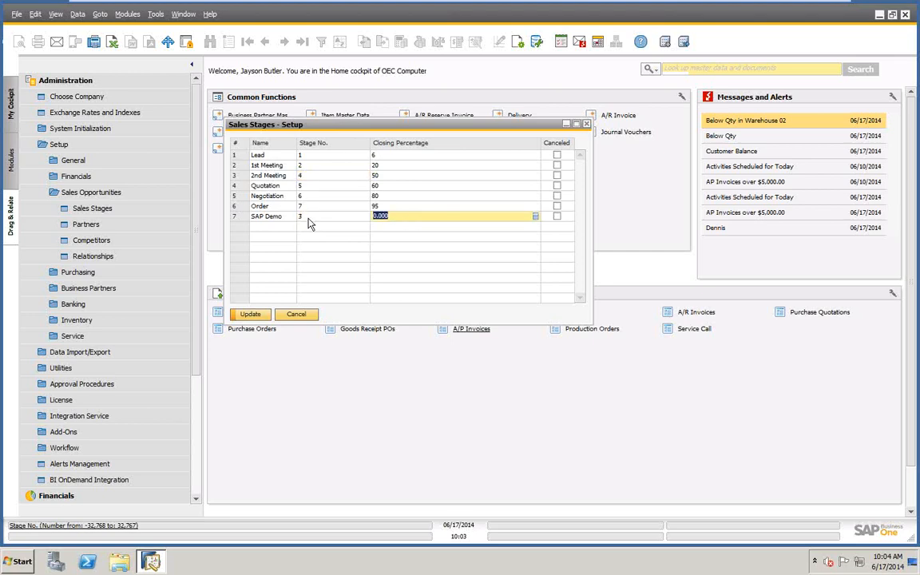
click(249, 315)
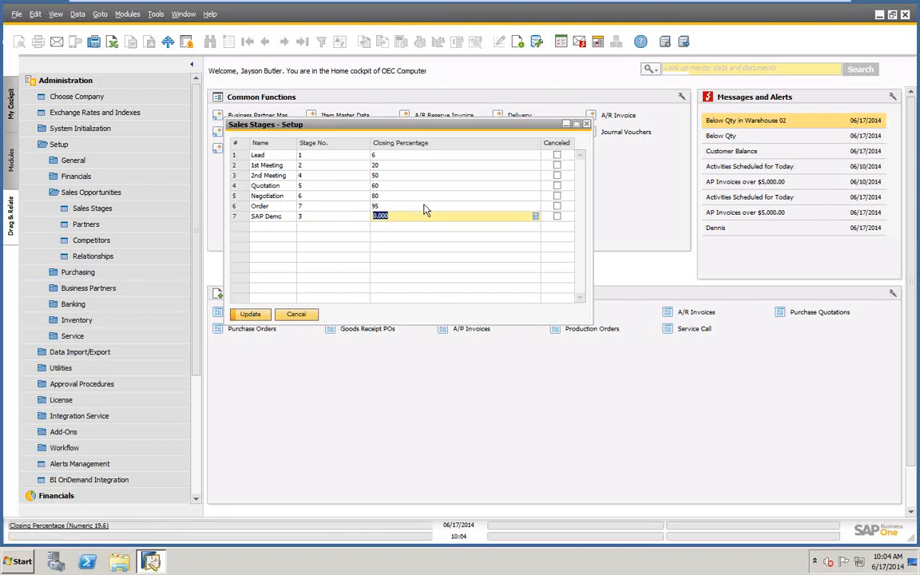
text(98)
key(Tab)
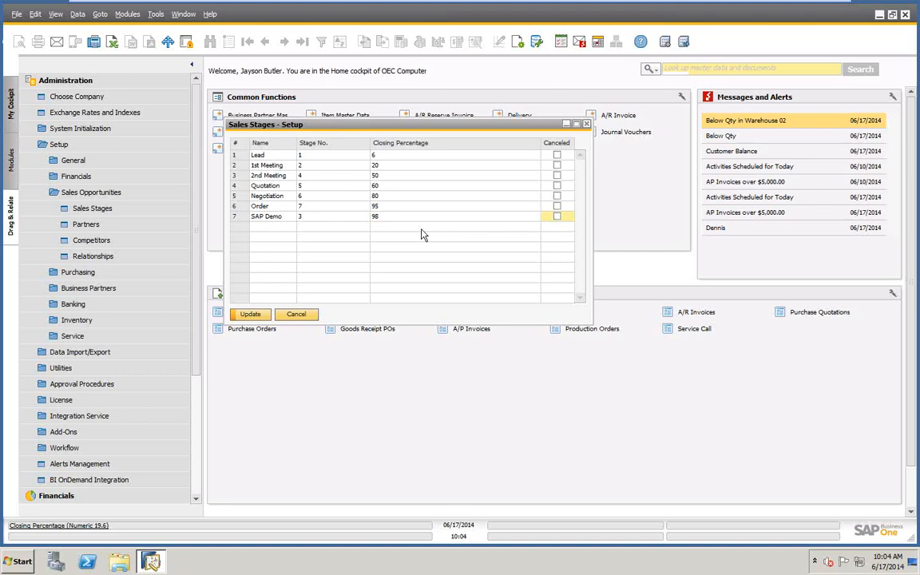
click(249, 314)
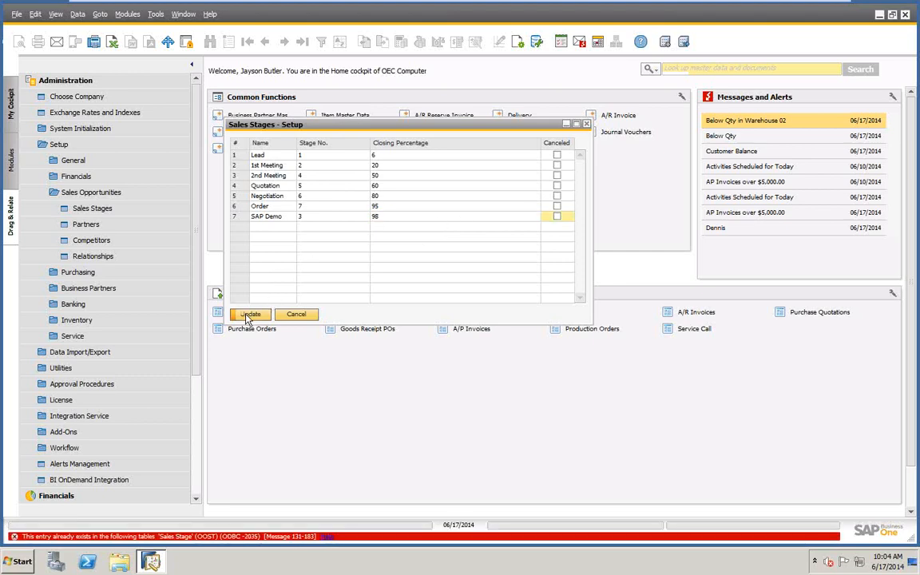
click(296, 315)
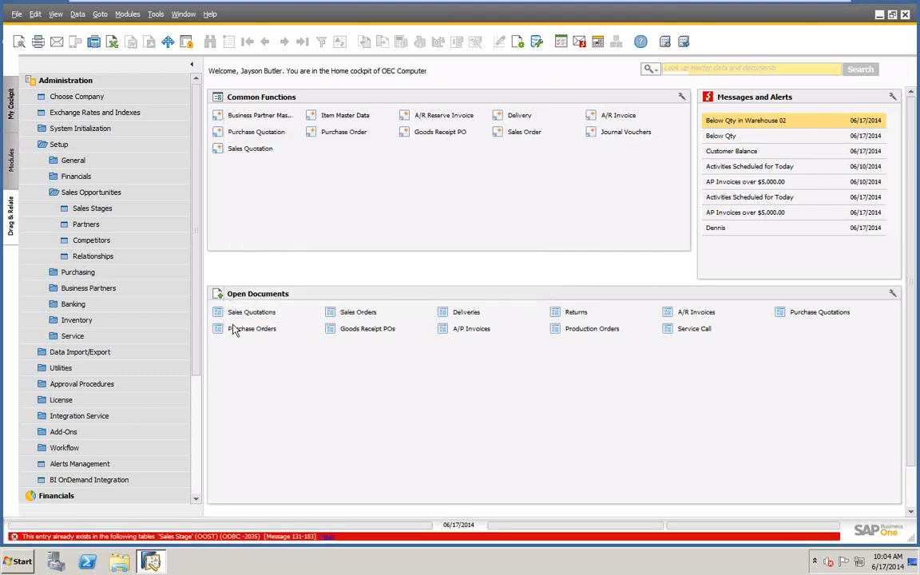
Step: Reopen the Sales Stages setup and add SAP Demo as stage 7 with a closing percentage of 98
click(93, 209)
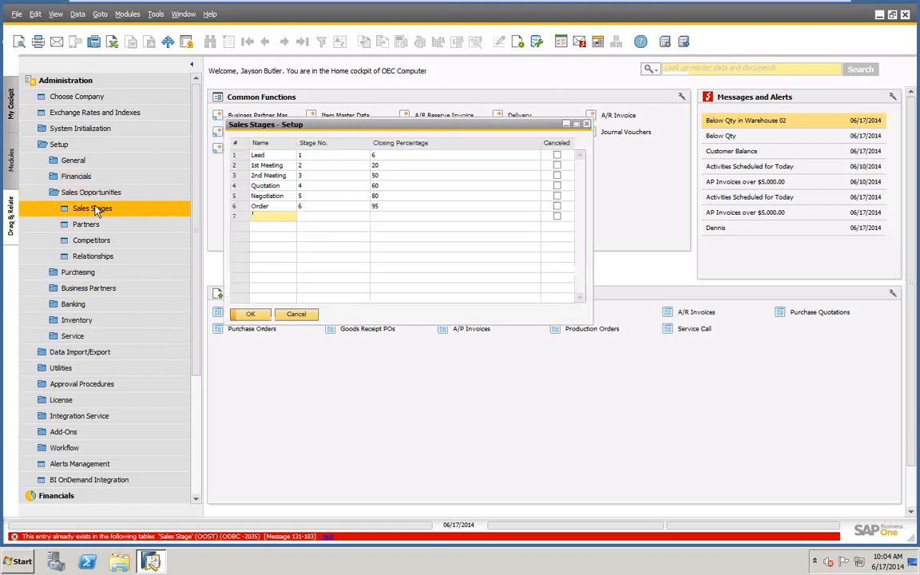
text(SAP)
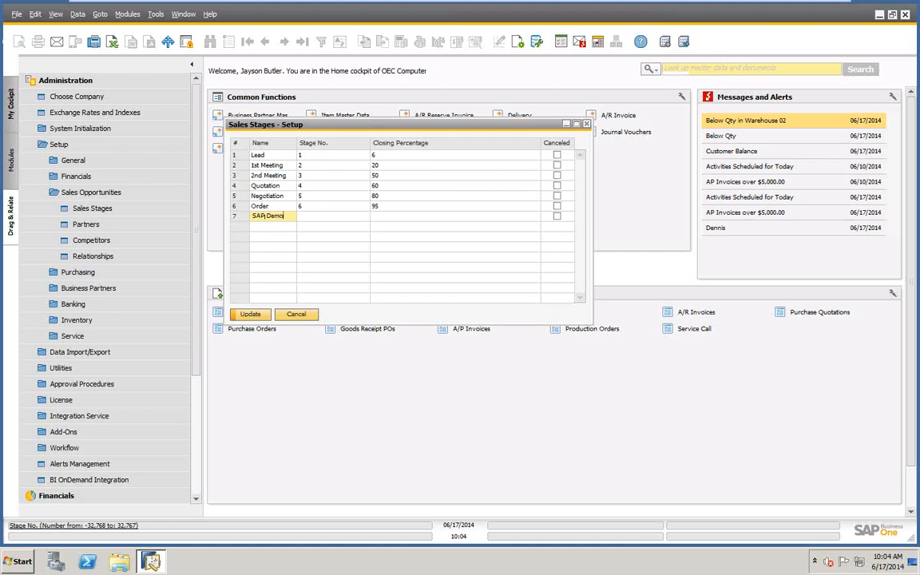
text( Demo)
key(Tab)
text(7)
key(Tab)
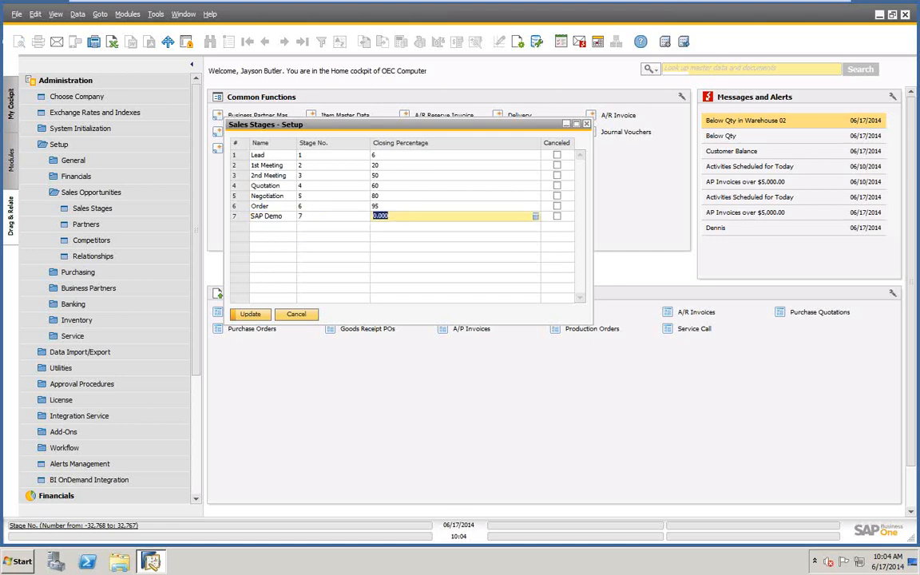
text(98)
key(Return)
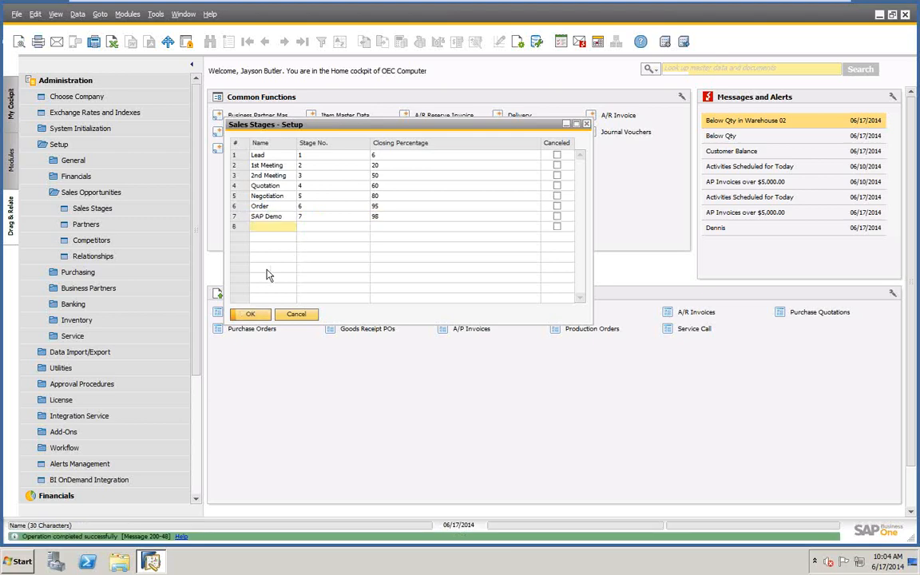
Step: Change the stage numbers of 2nd Meeting to 4, Quotation to 5, Negotiation to 6 and Order to 7
click(310, 176)
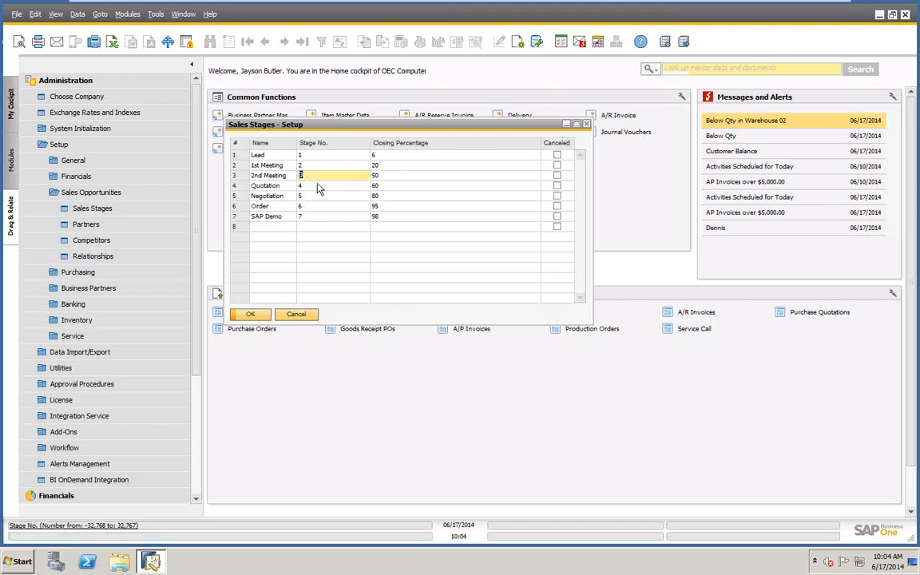
text(4)
click(313, 186)
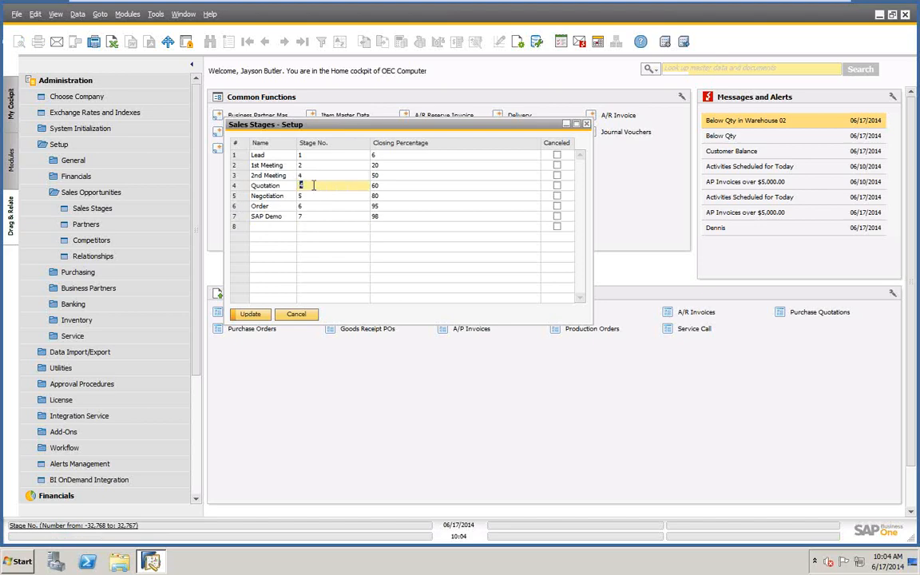
text(5)
click(308, 195)
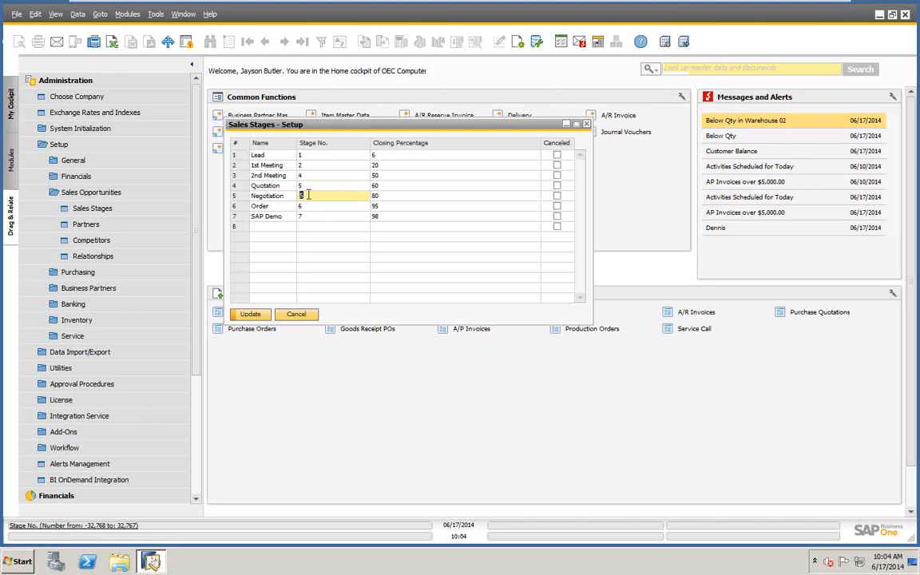
text(6)
click(308, 205)
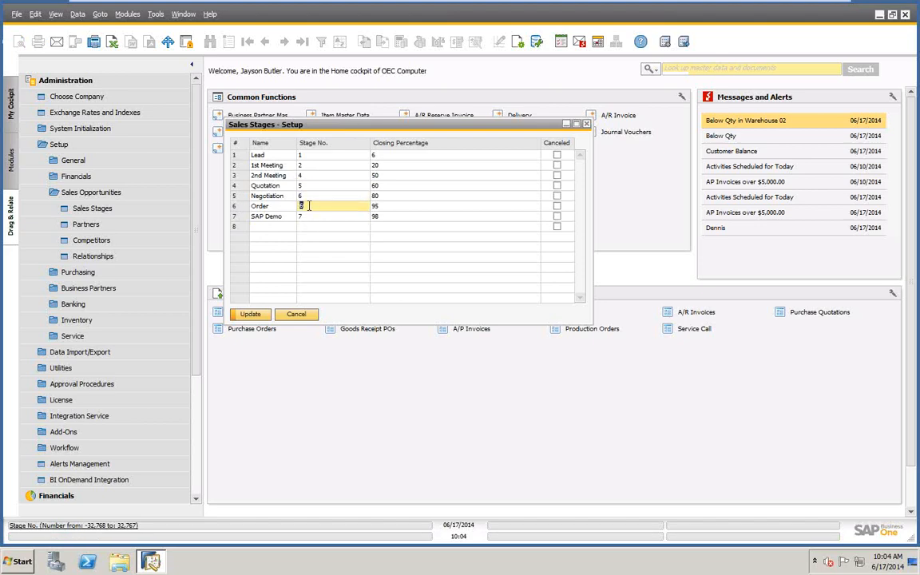
Step: Set SAP Demo's stage number to 3 and try to save the renumbered stages
click(309, 215)
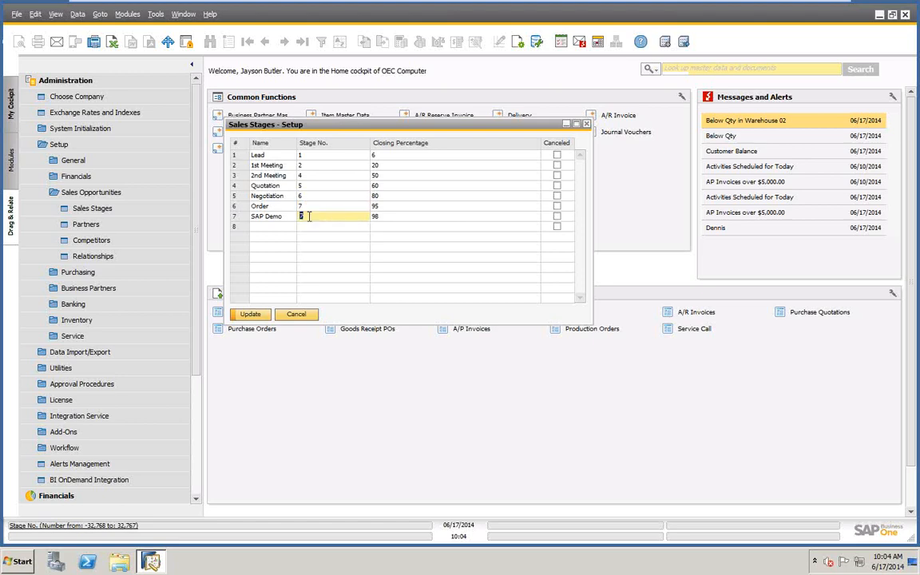
text(3)
click(253, 316)
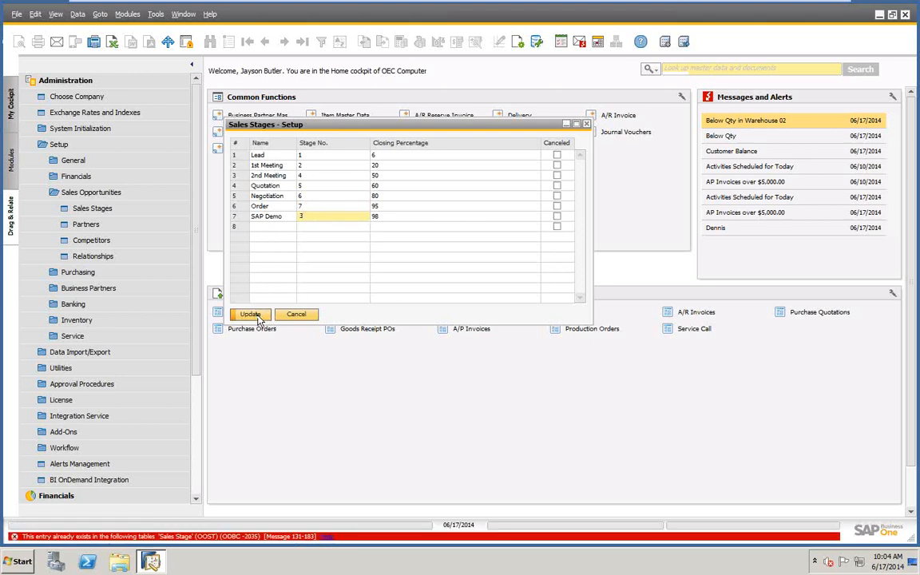
Step: Discard the unsaved stage renumbering, and reopen the Sales Stages setup to check the stage order before closing it
click(317, 197)
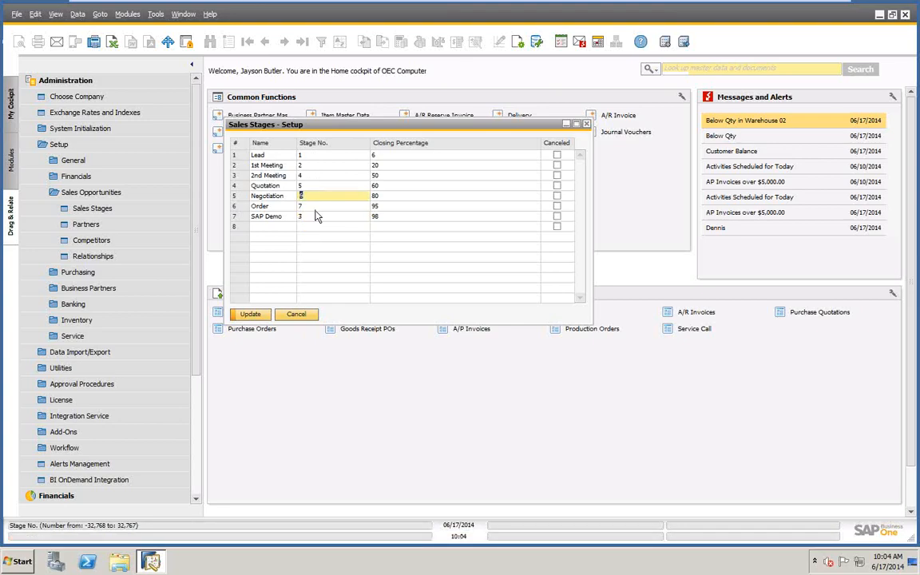
right_click(237, 190)
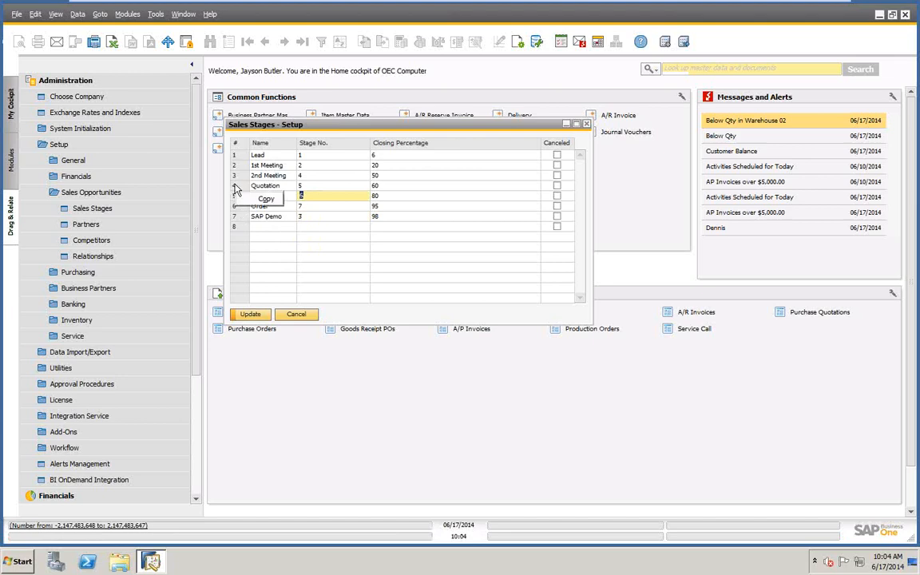
click(297, 314)
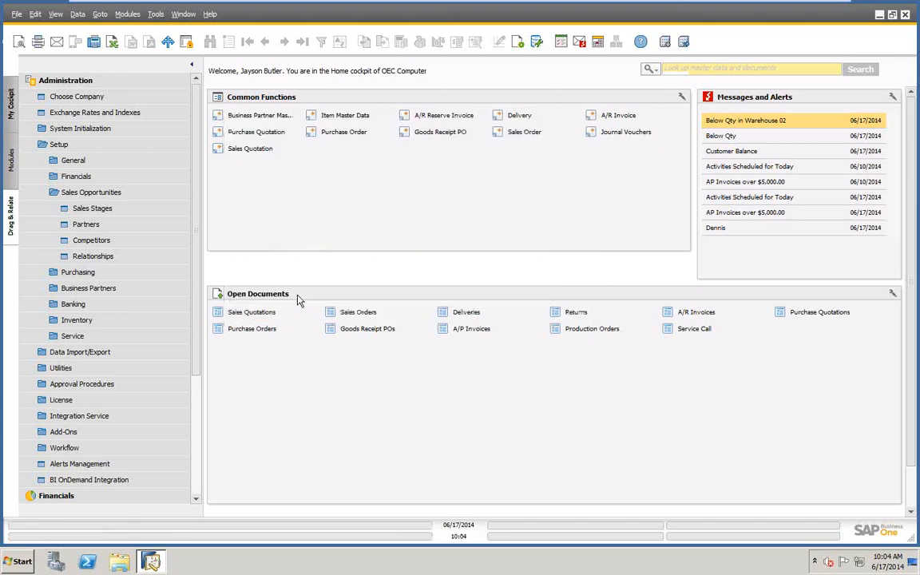
click(90, 209)
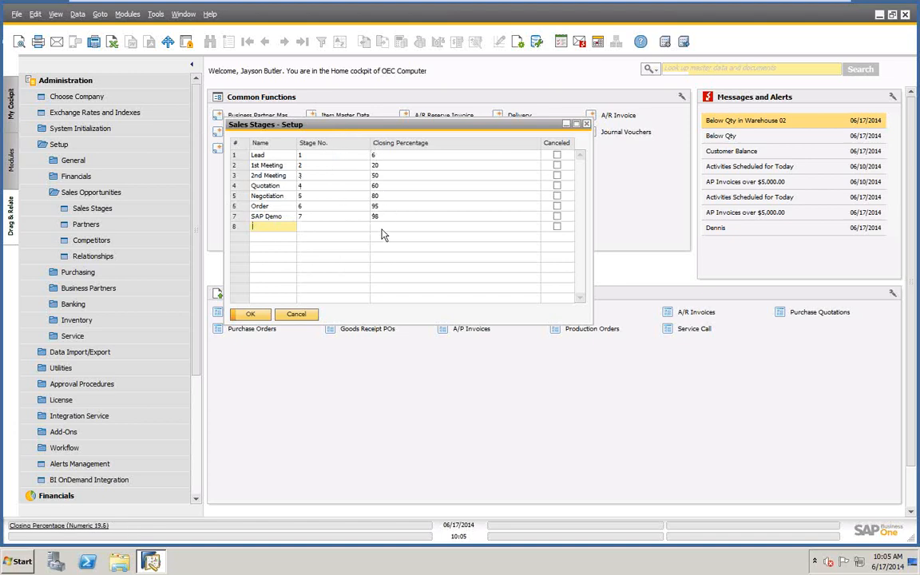
click(252, 316)
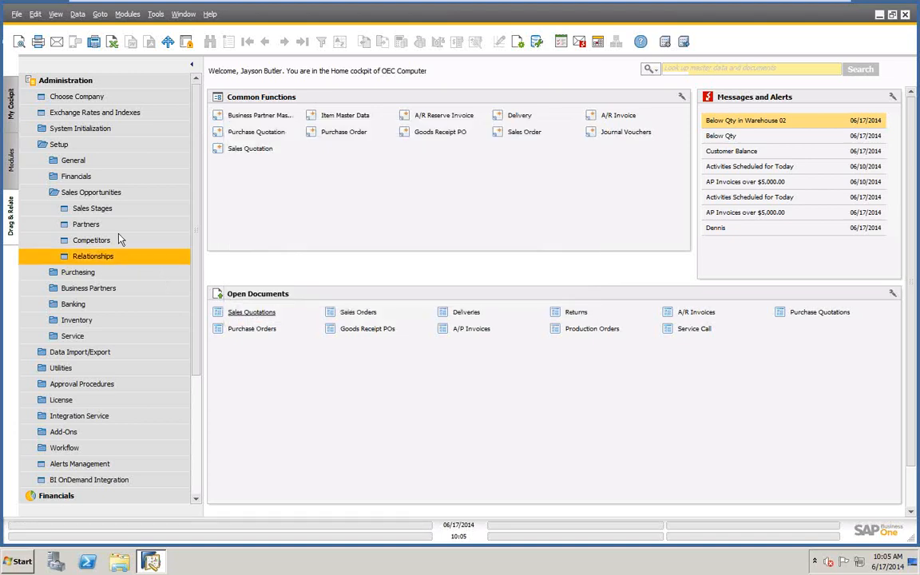
Step: Examine the Partners setup, including the default relationship column and the business partners selectable as Related BP, and close it without changes
click(92, 225)
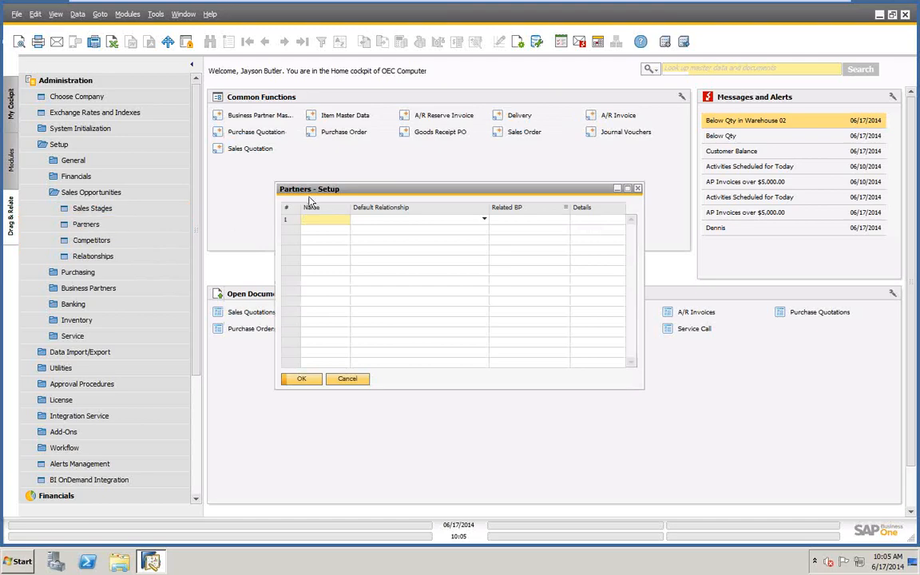
drag(324, 195, 310, 167)
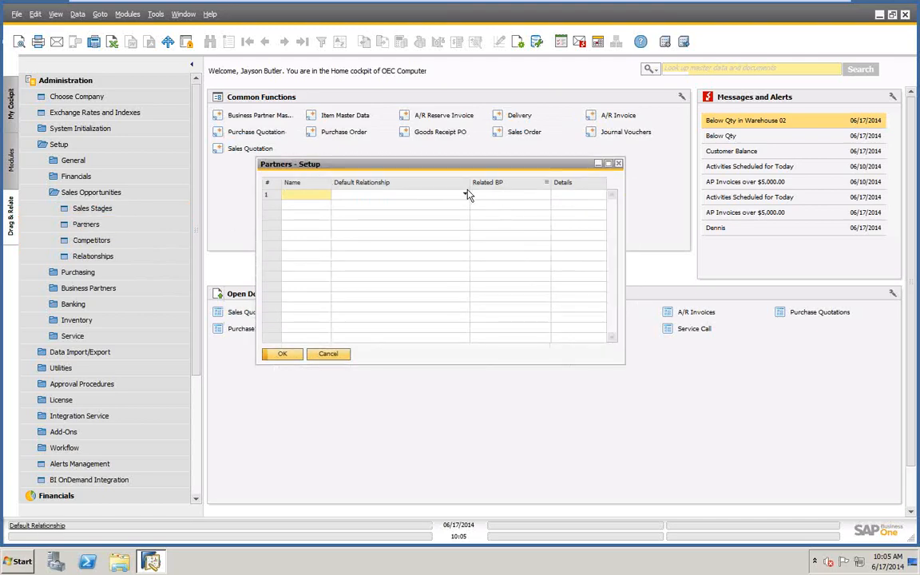
click(419, 196)
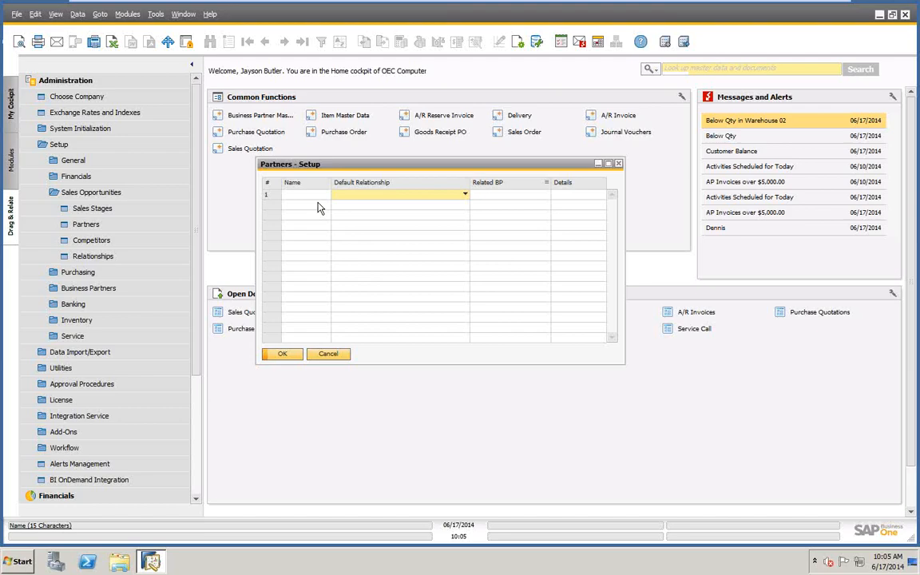
click(487, 195)
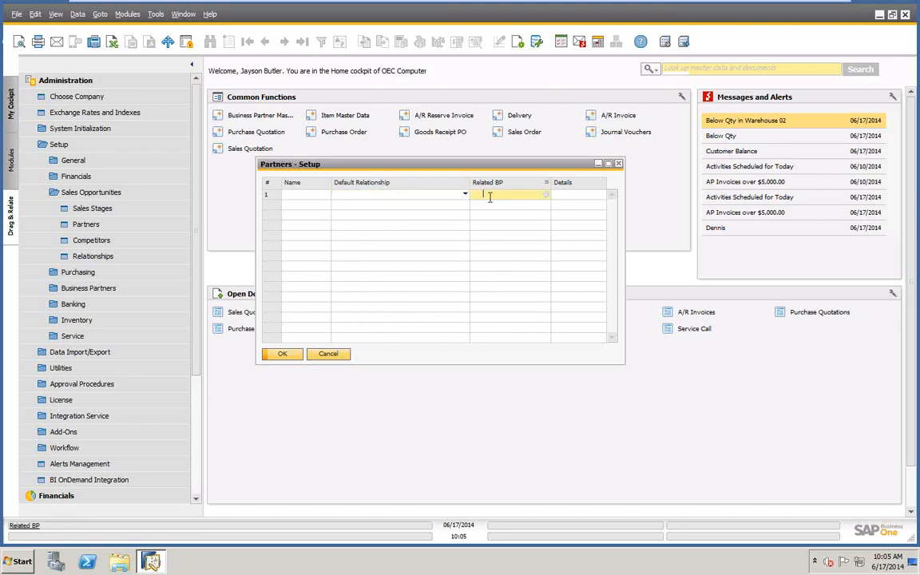
click(546, 195)
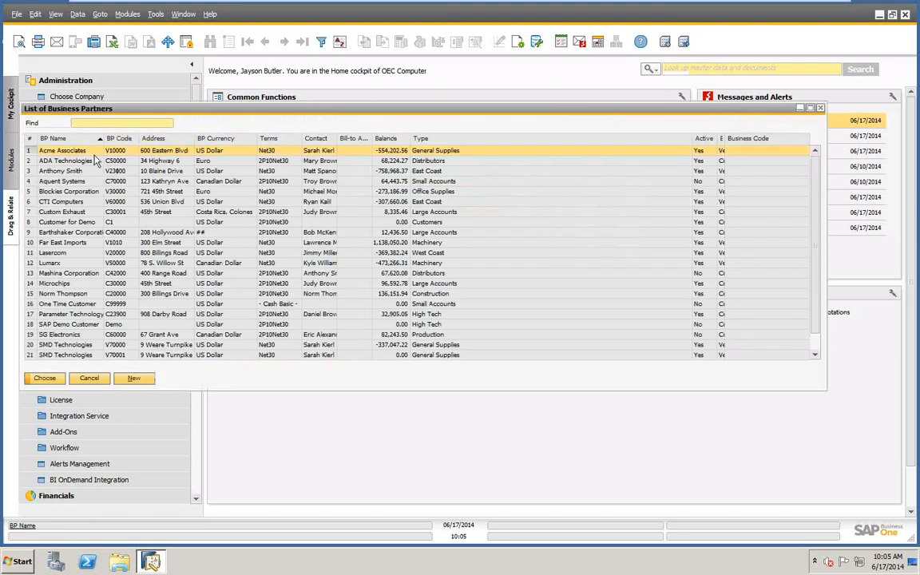
click(88, 378)
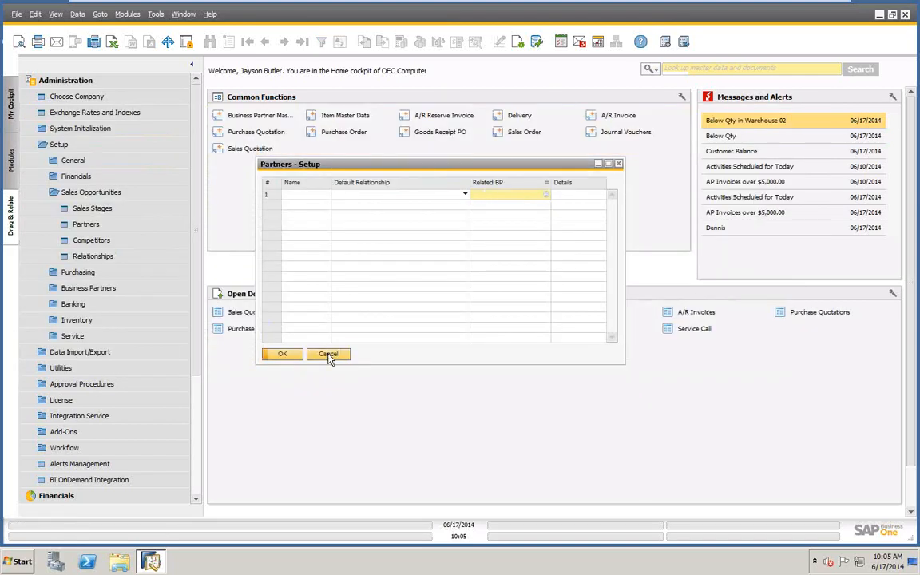
click(328, 353)
Step: Review the Competitors setup with its threat level options and the Relationships setup, closing both without entries
click(91, 240)
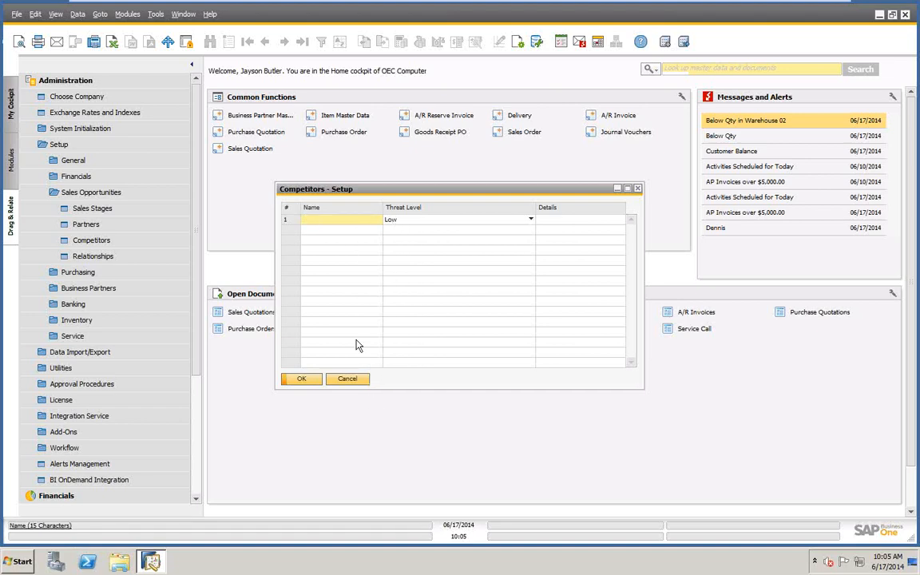
click(531, 221)
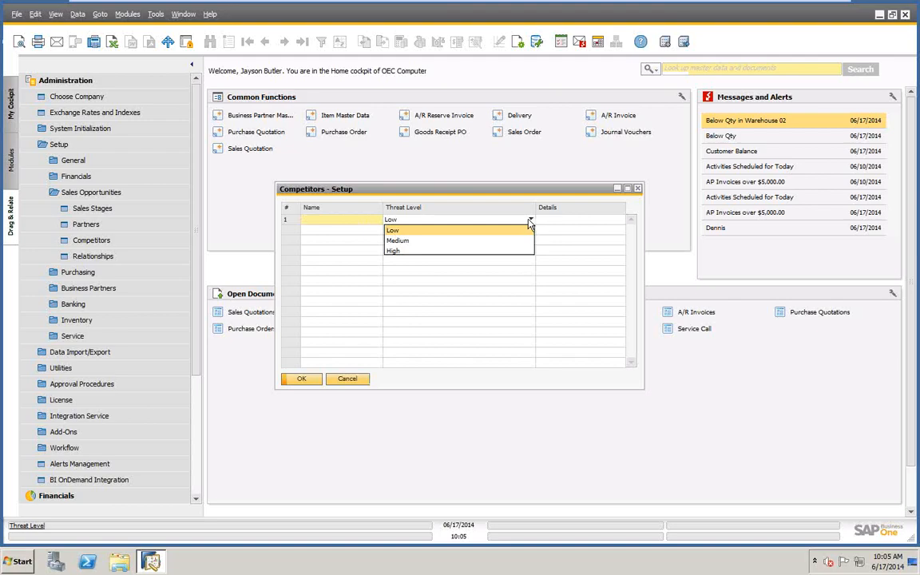
click(308, 380)
click(348, 380)
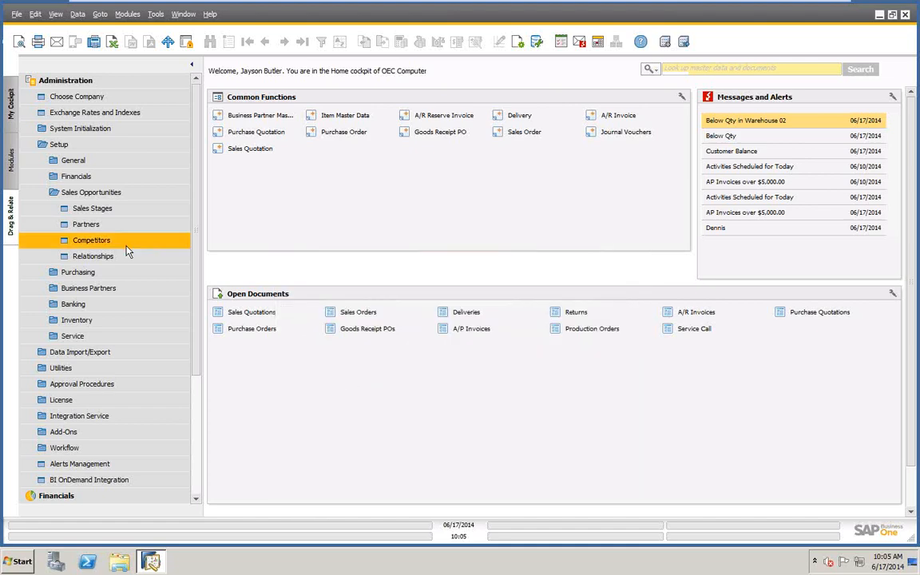
click(93, 256)
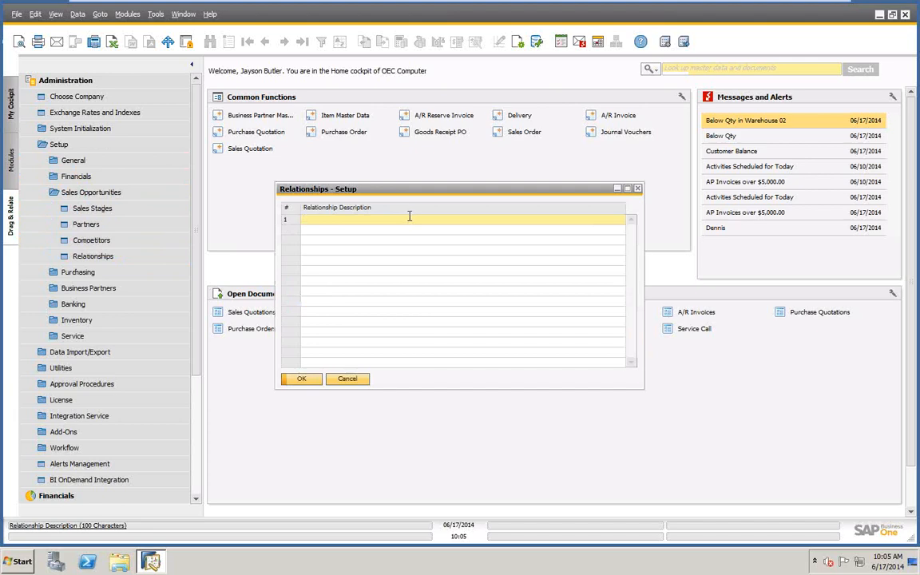
click(301, 379)
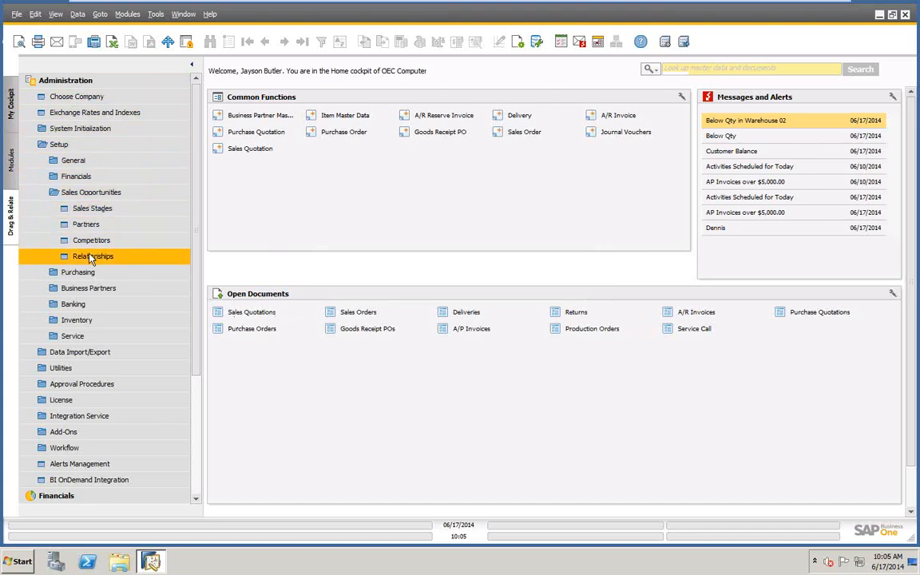
Step: Collapse the Administration module and add Sales Opportunity from the Sales Opportunities module to the cockpit's Common Functions
click(67, 83)
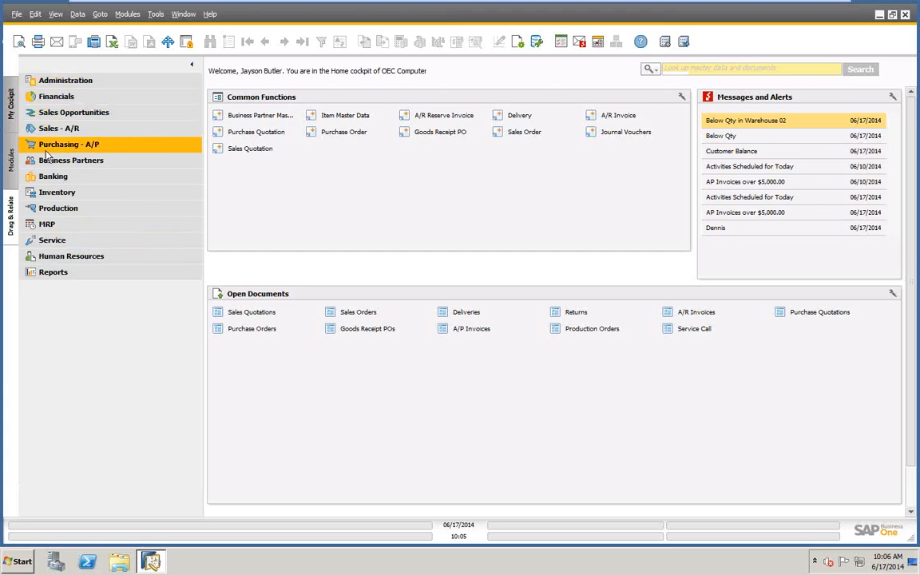
click(74, 115)
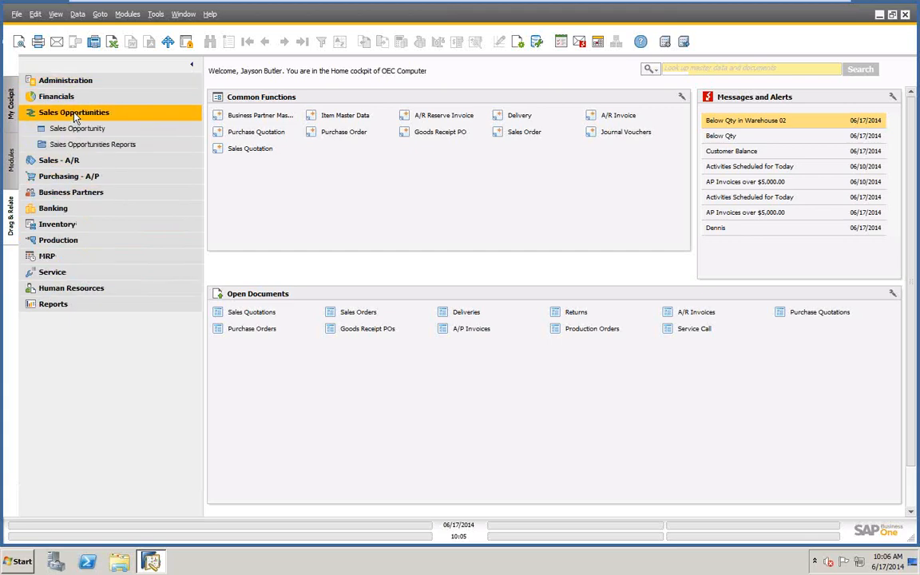
drag(74, 132, 364, 160)
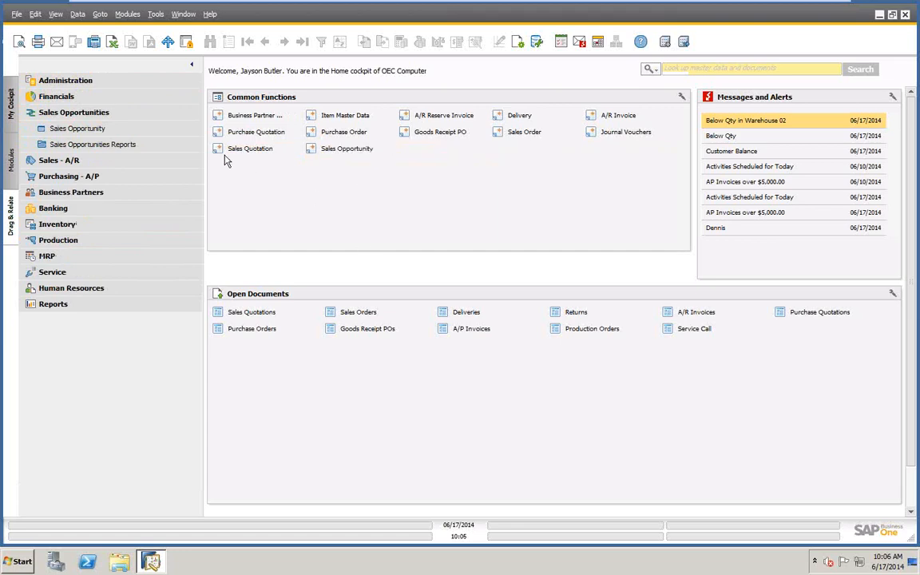
Step: Open the Sales Opportunity form from Common Functions, display the first opportunity record and enlarge the form
click(347, 151)
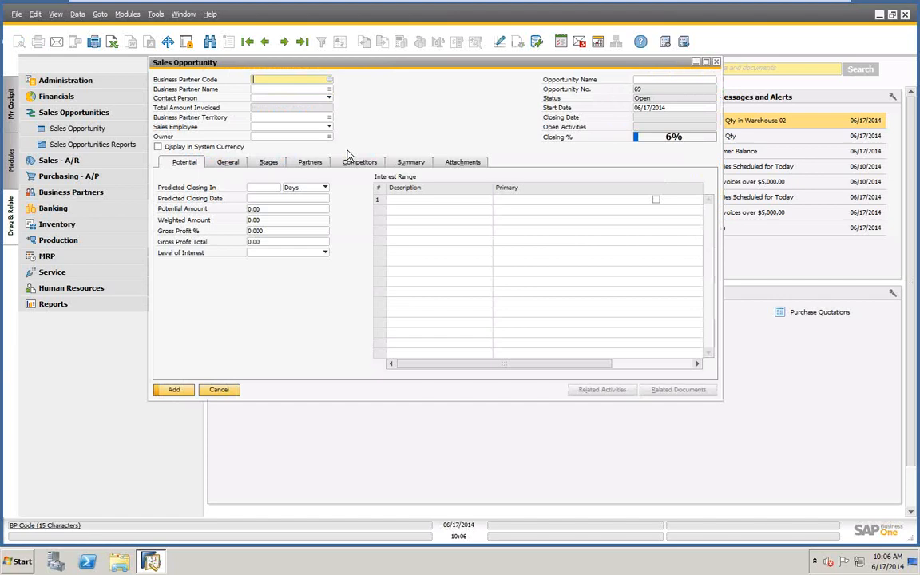
drag(348, 68, 308, 88)
click(251, 44)
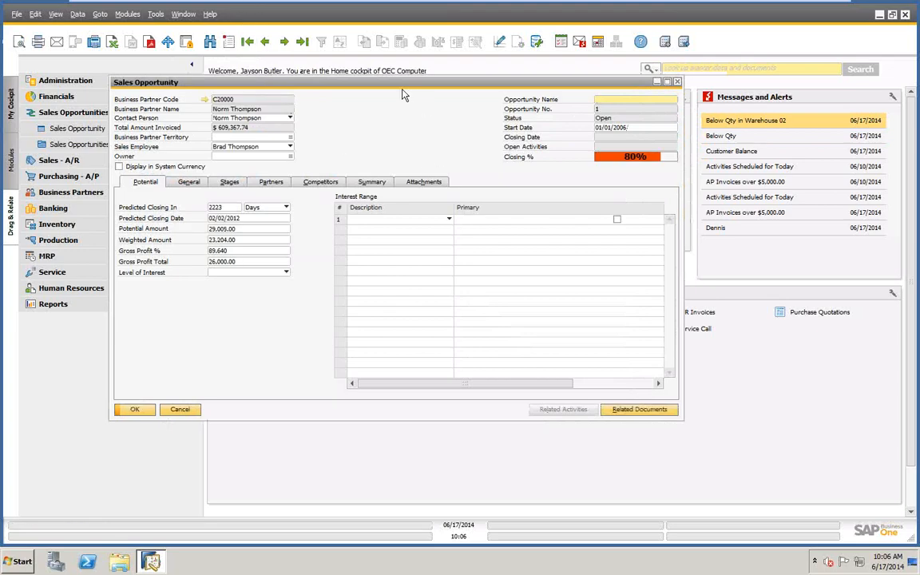
drag(380, 90, 352, 89)
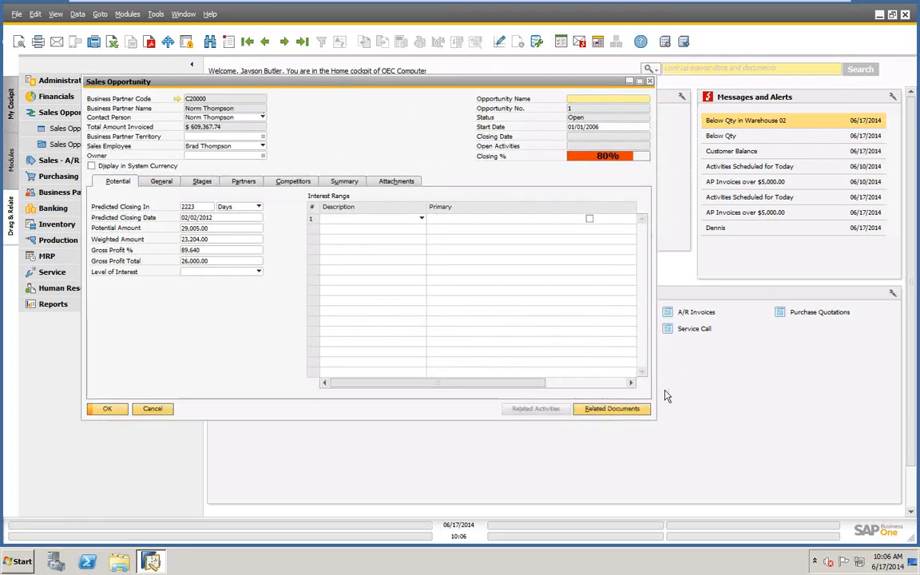
drag(655, 419, 821, 499)
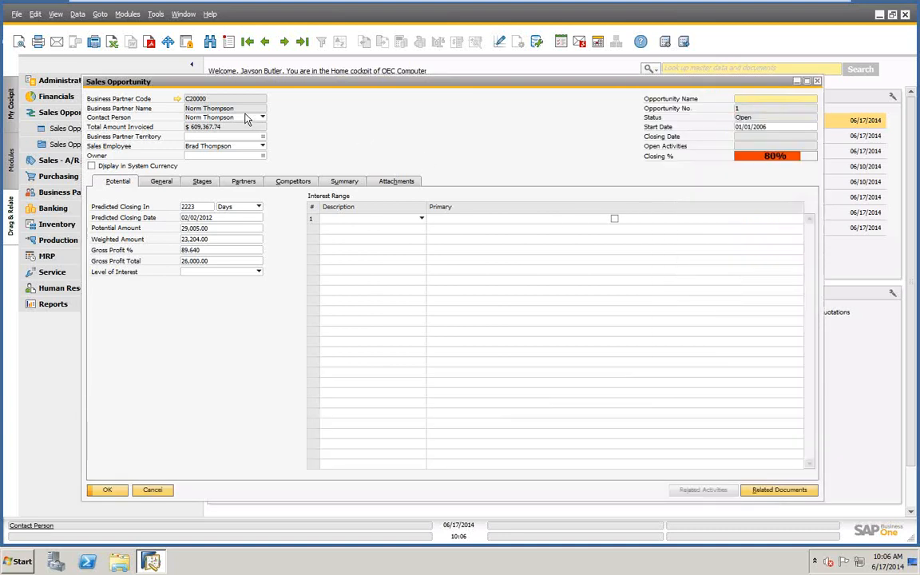
Step: View the opportunity's business partner master data and its Opportunities Report, and return to the sales opportunity
click(177, 99)
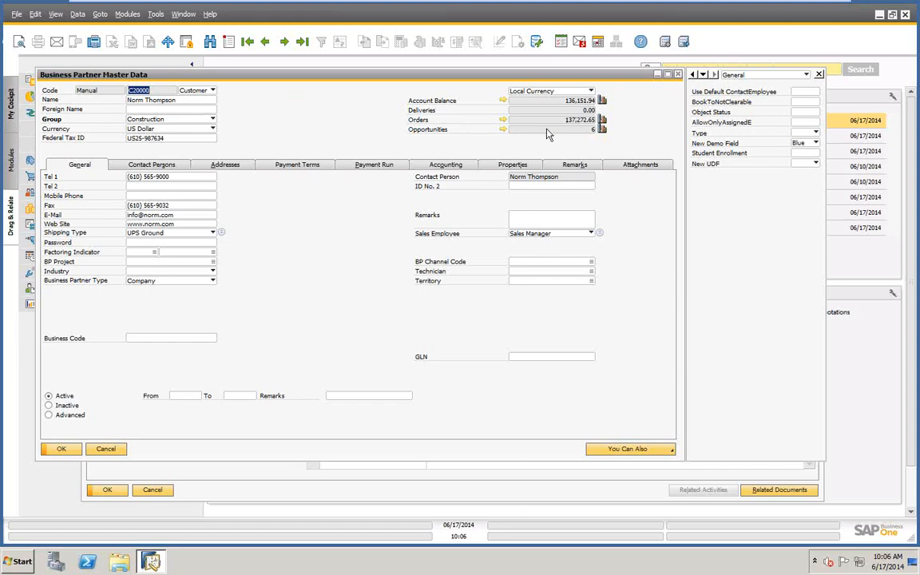
click(503, 130)
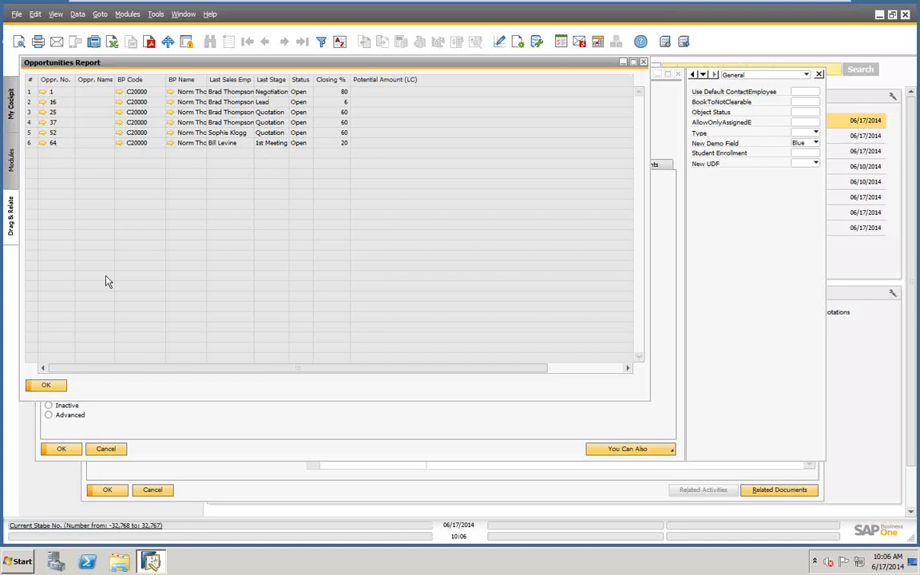
click(47, 386)
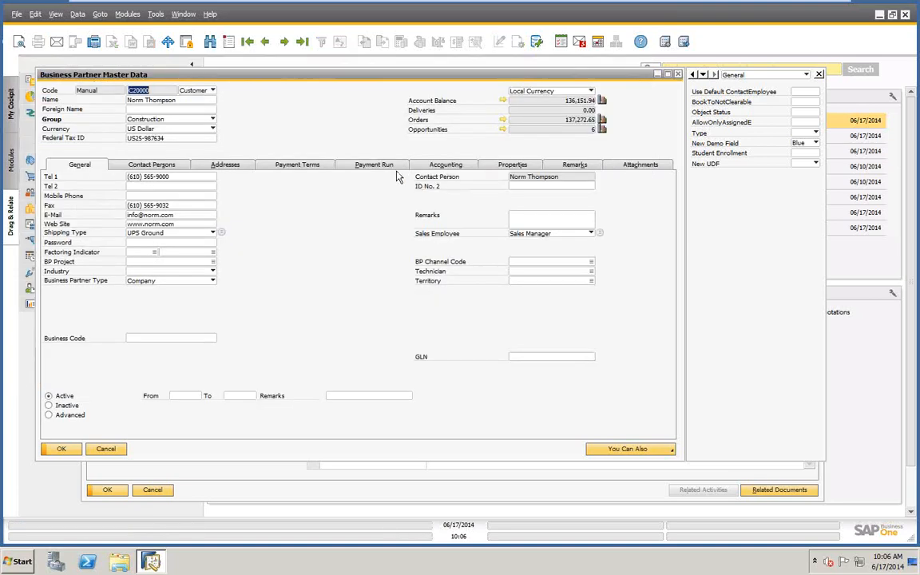
click(105, 450)
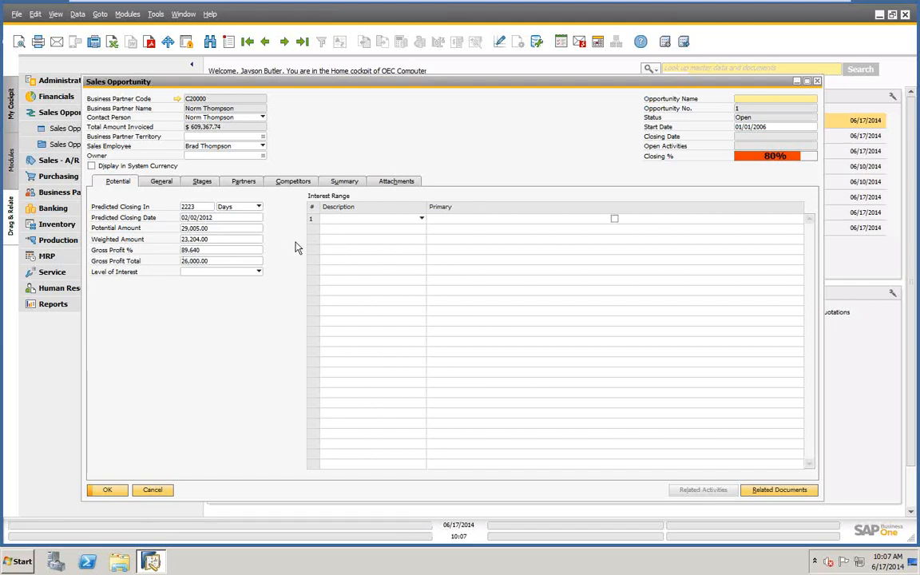
Step: Check the opportunity's Level of Interest options, its Interest Range and its related documents
click(258, 272)
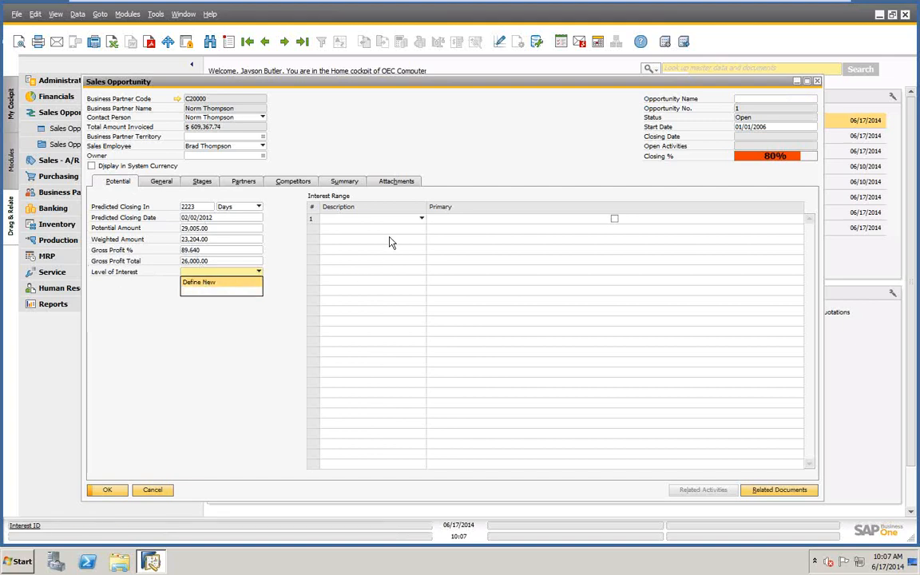
click(421, 221)
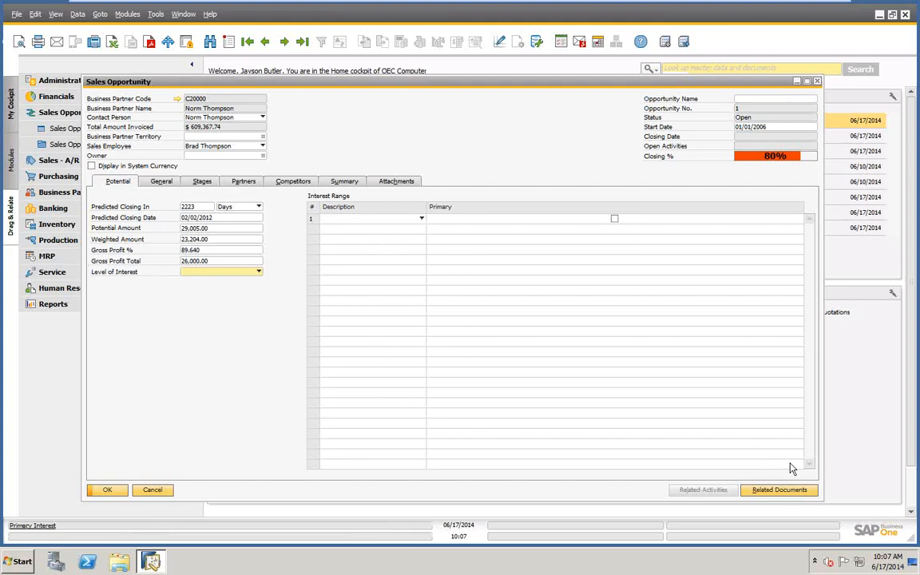
click(767, 489)
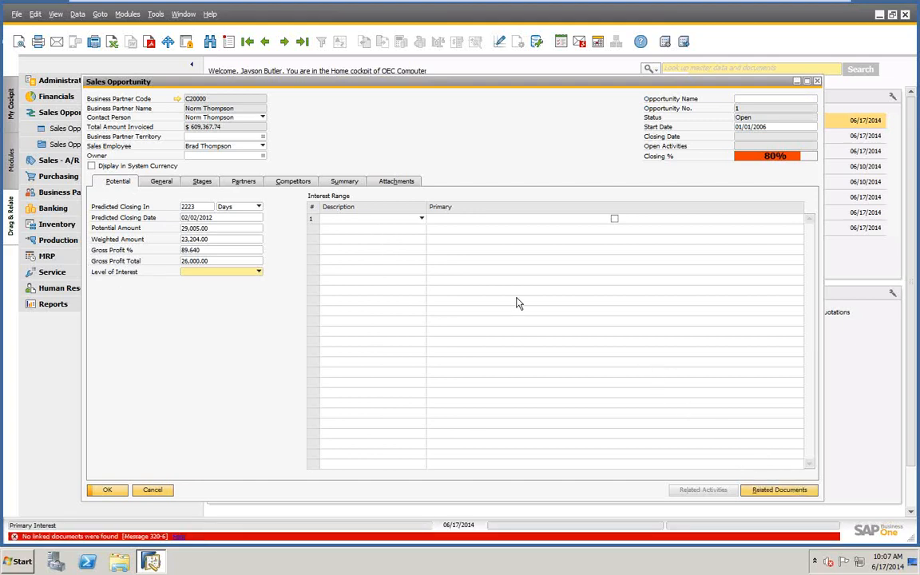
Step: In the opportunity's general details, choose Earthshaker Corporation as the BP channel
click(160, 182)
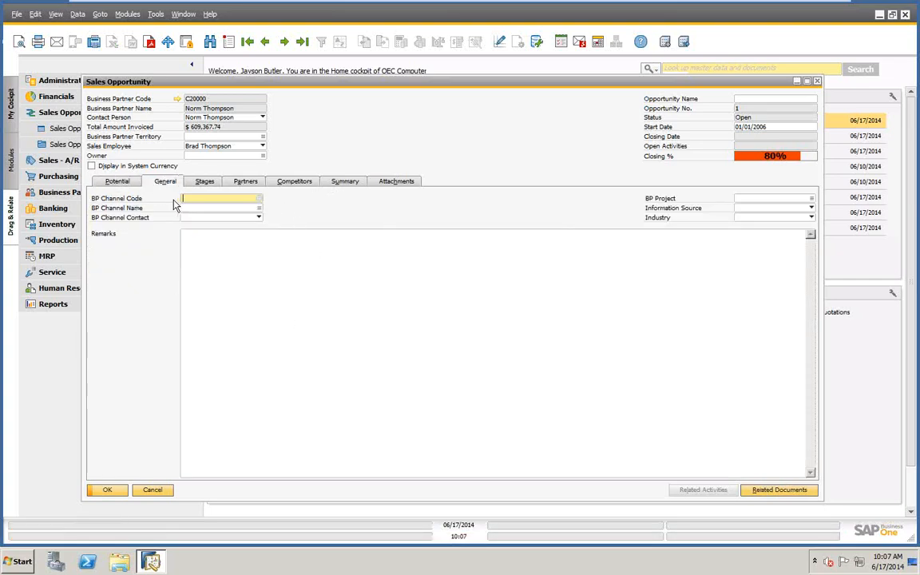
click(260, 198)
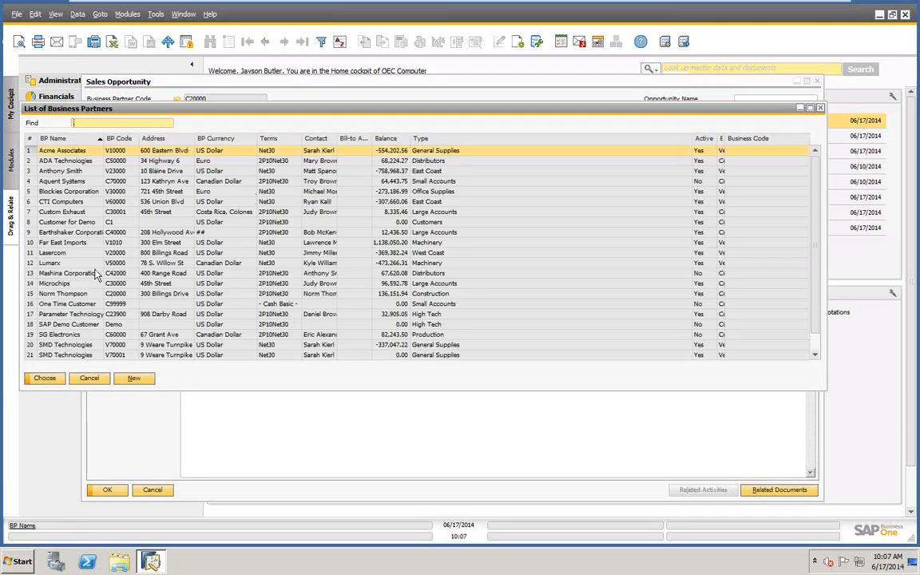
click(68, 232)
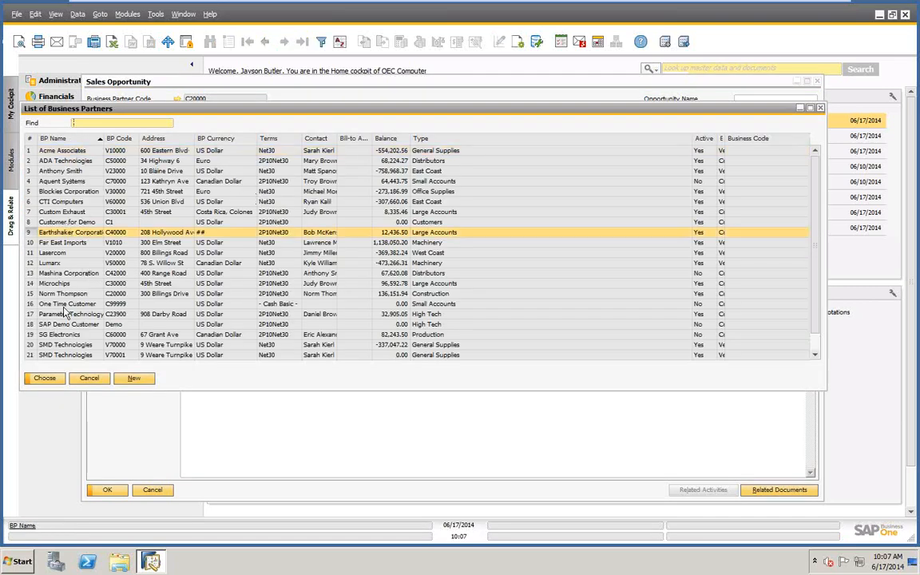
click(44, 378)
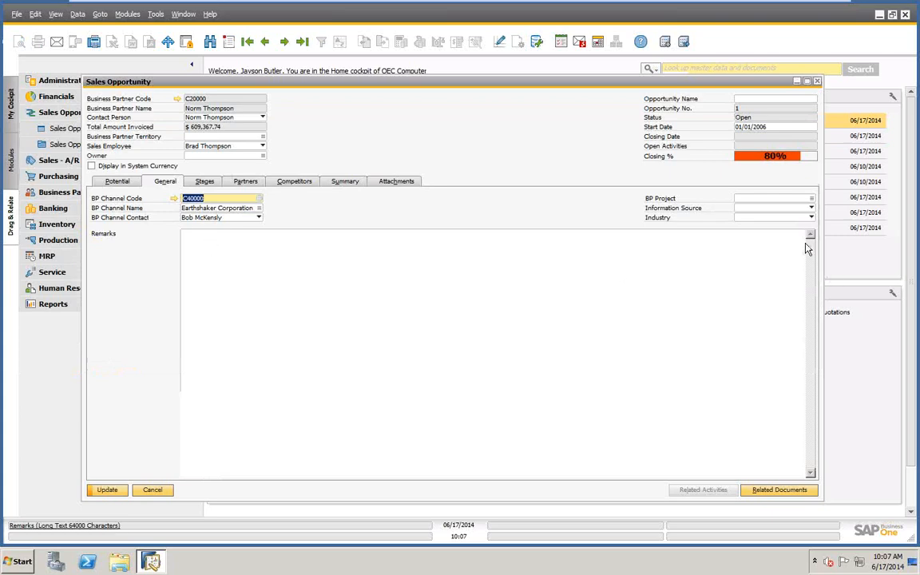
Step: Set the opportunity's BP project to PRJ03, World Cup Expo
click(812, 200)
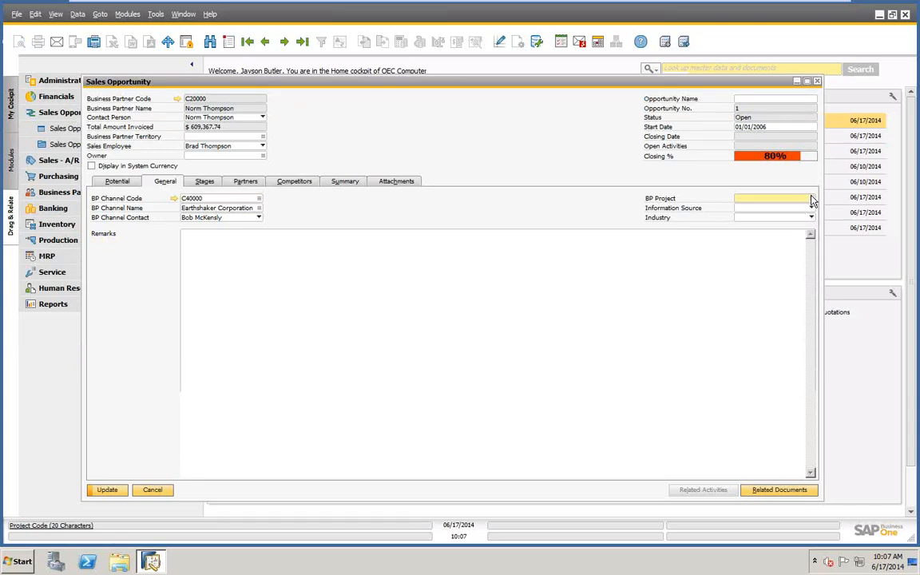
click(811, 199)
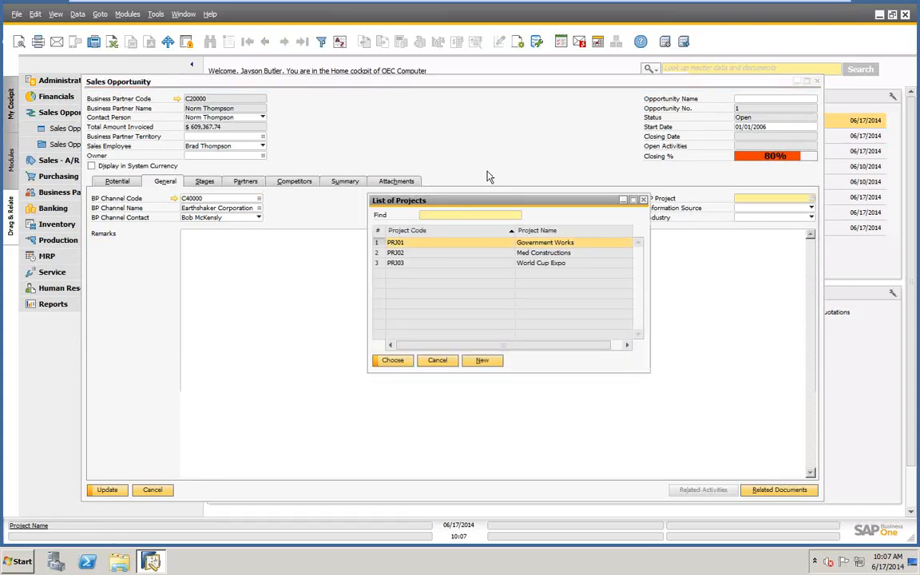
click(528, 263)
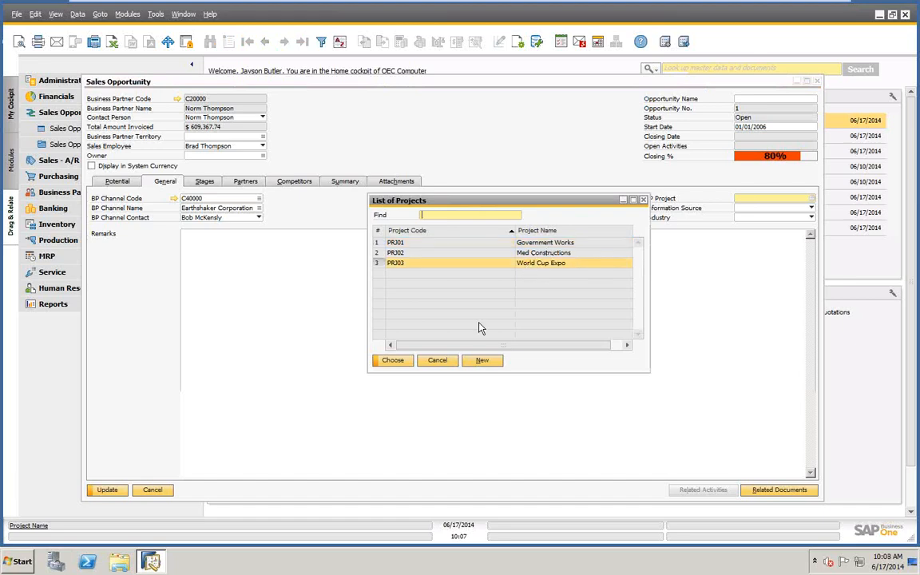
click(393, 361)
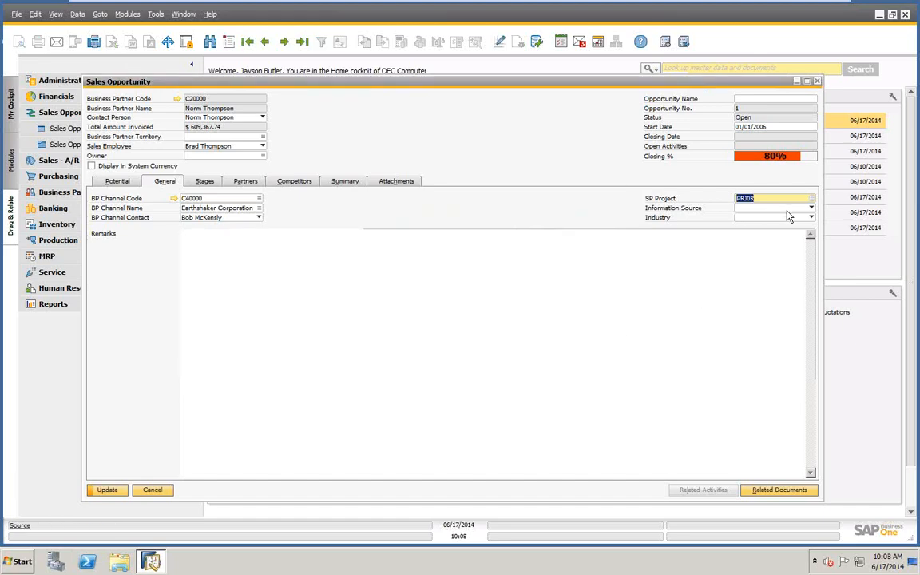
Step: Check the Information Source options and its setup list without adding an entry, and check the Industry options
click(811, 208)
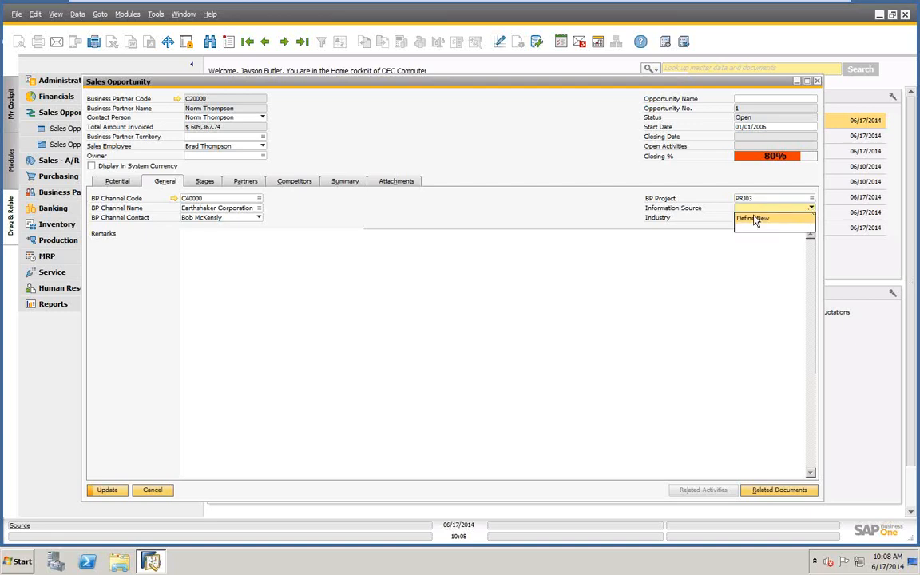
click(749, 219)
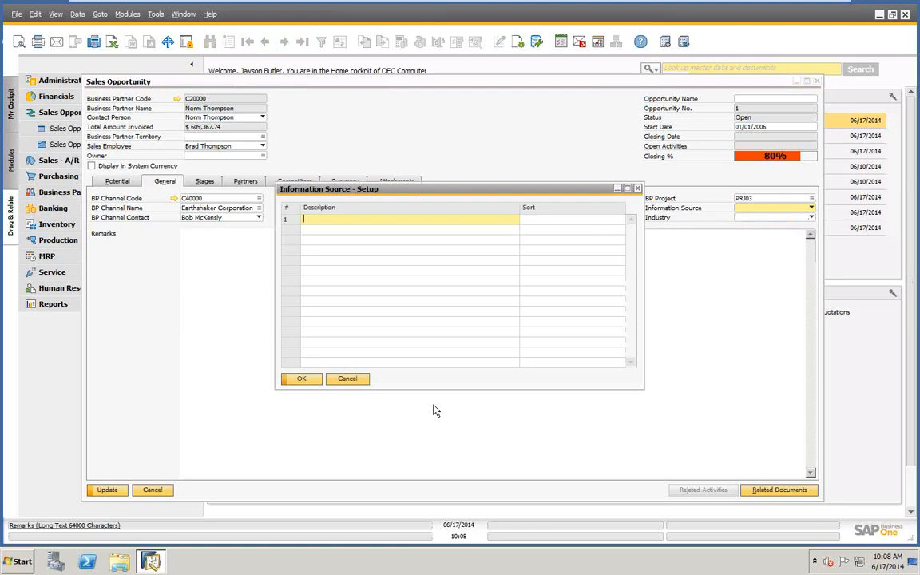
click(356, 380)
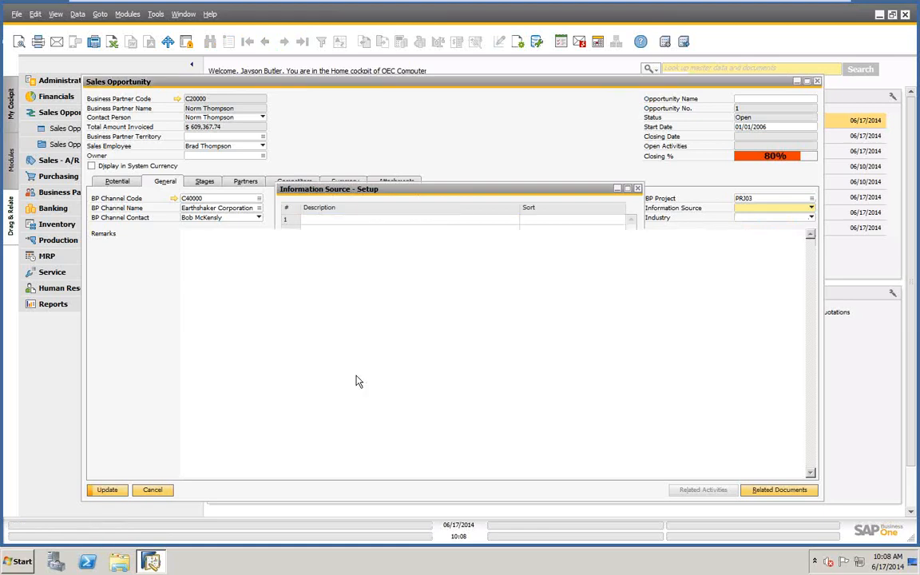
click(811, 220)
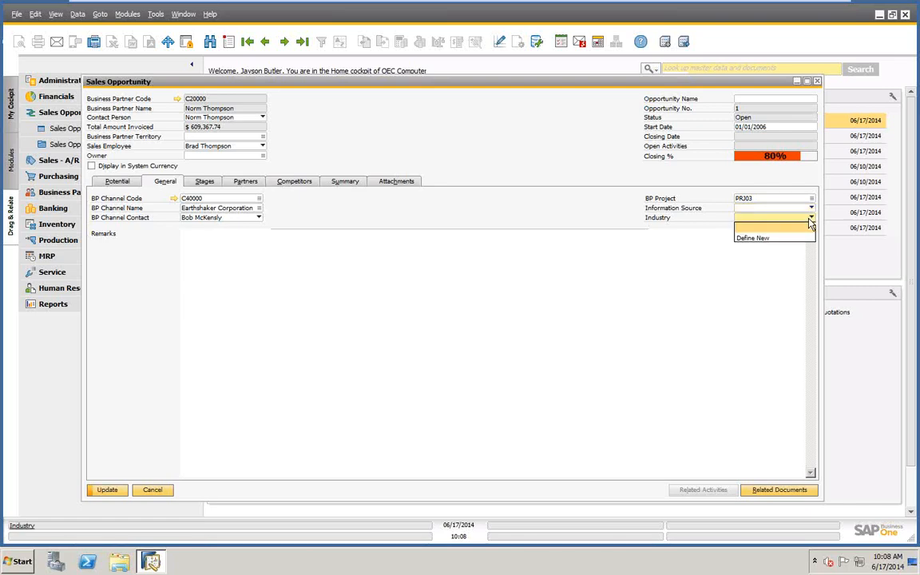
click(760, 227)
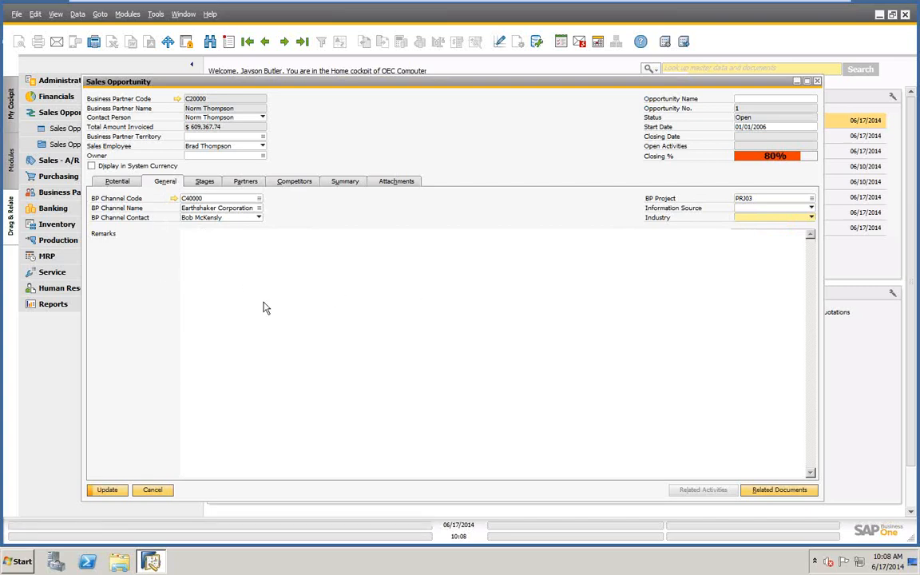
Step: Delete the Negotiation row from the opportunity's stages and save the record
click(204, 182)
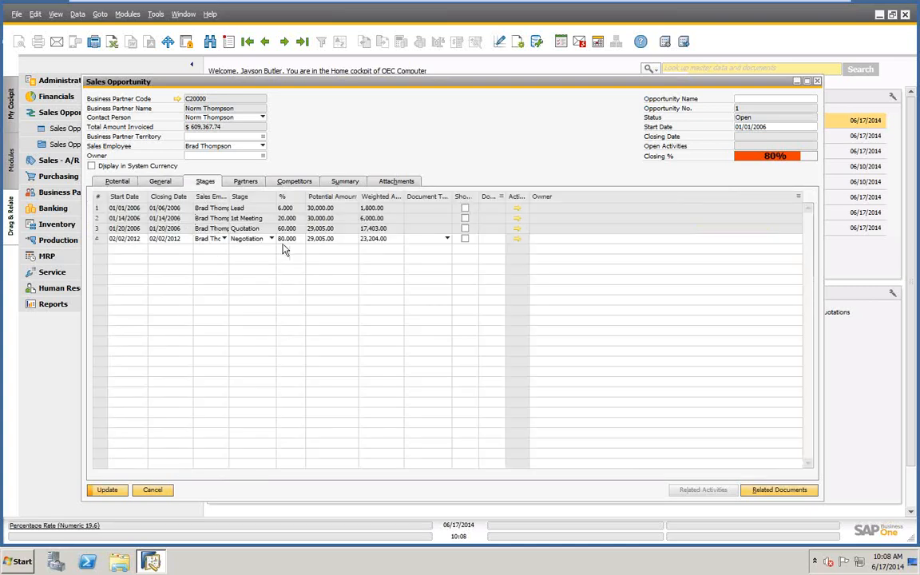
right_click(101, 243)
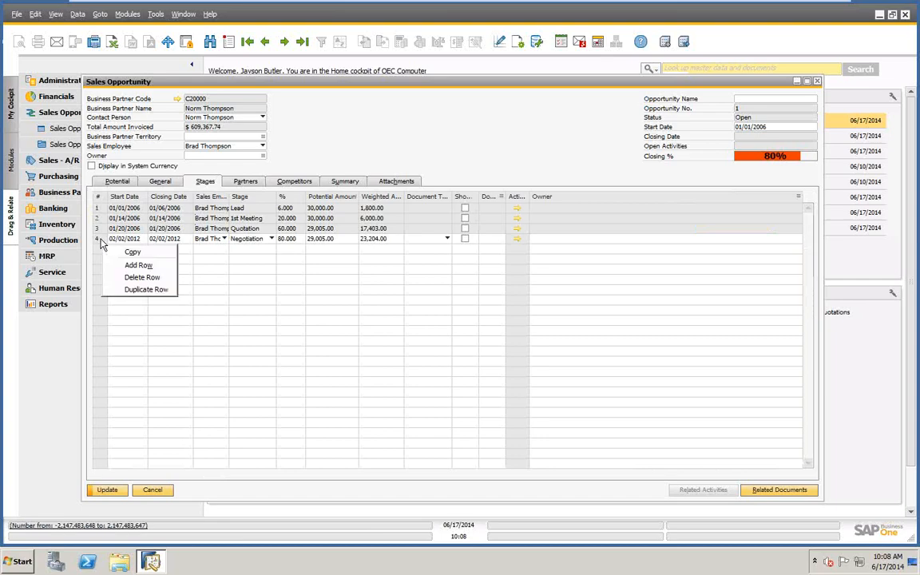
click(138, 277)
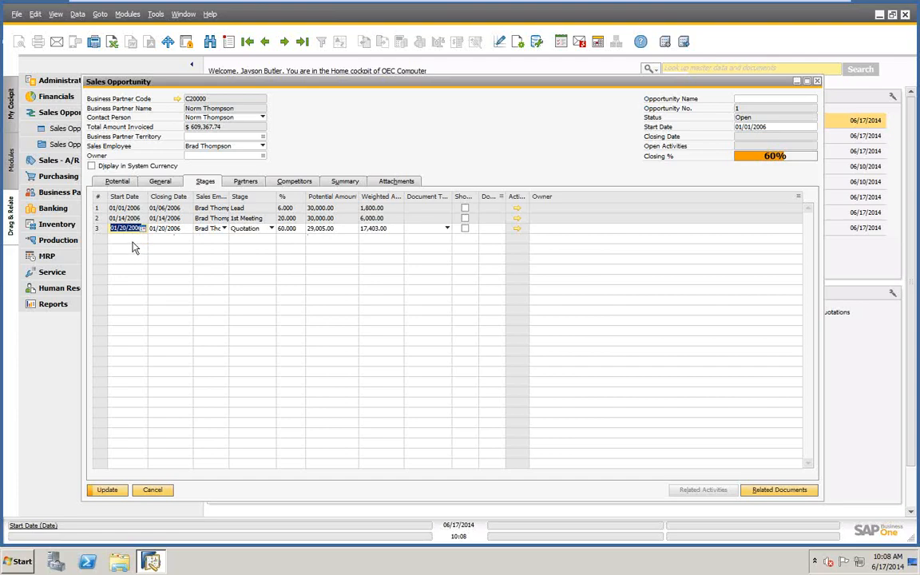
click(106, 490)
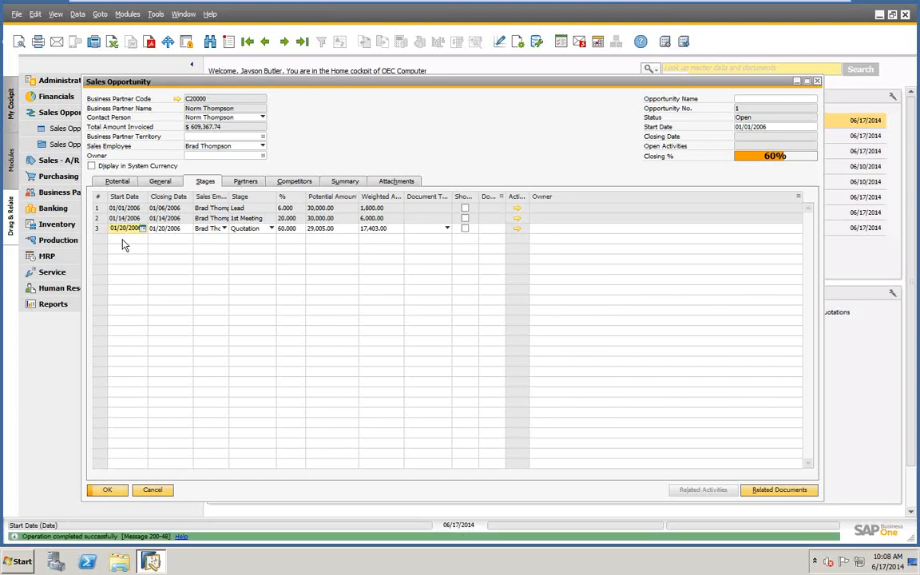
Step: Add a fourth stage row closing on 06/17/2014 with the same sales employee, widen the Sales Employee column and set the stage to SAP Demo
right_click(102, 230)
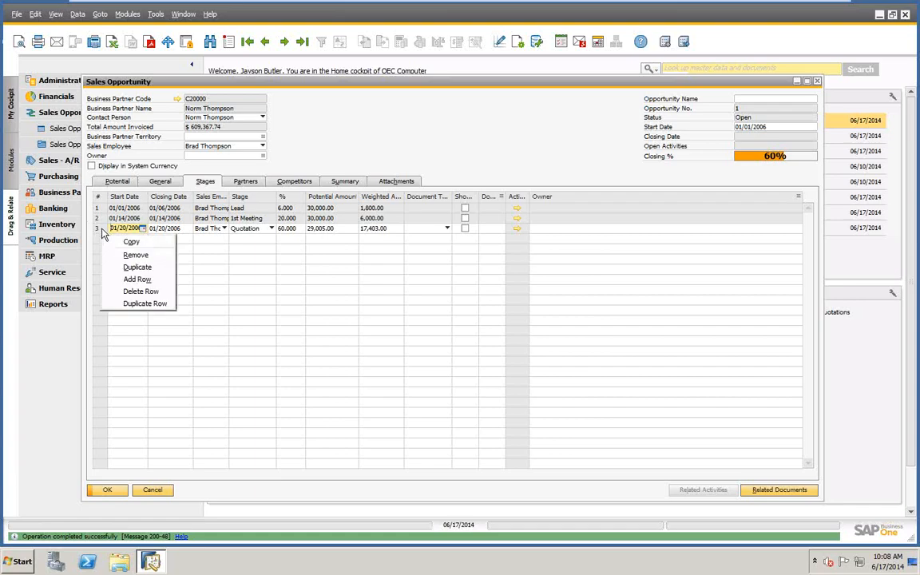
click(126, 279)
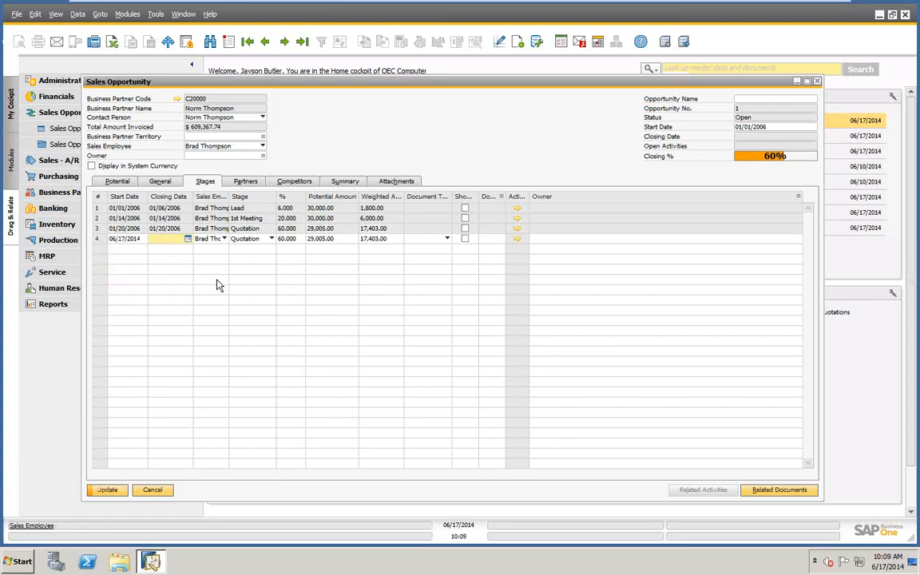
key(Tab)
click(224, 240)
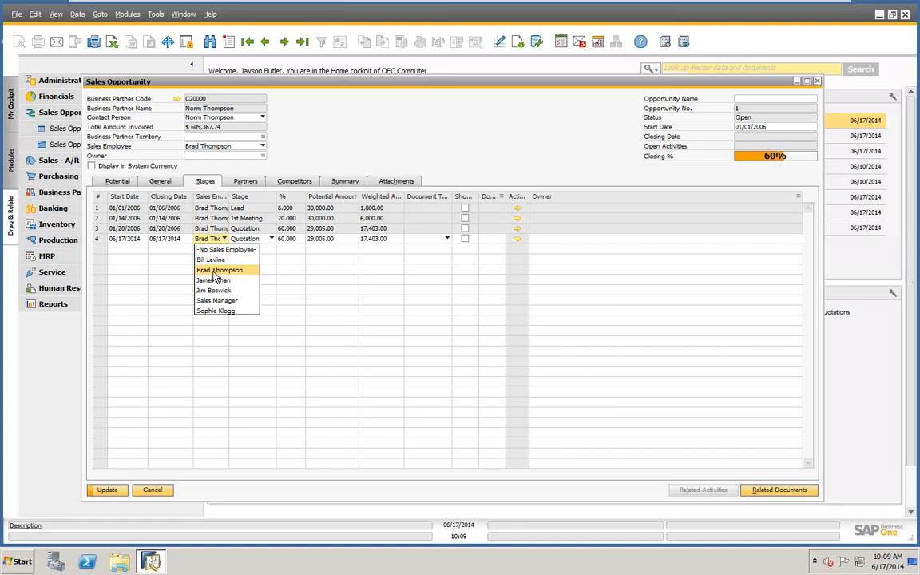
click(214, 272)
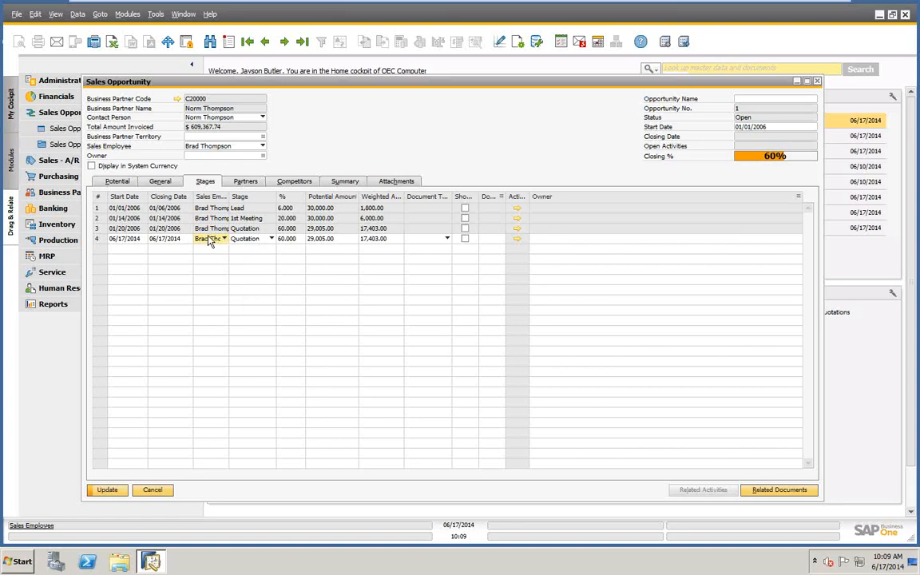
double_click(228, 196)
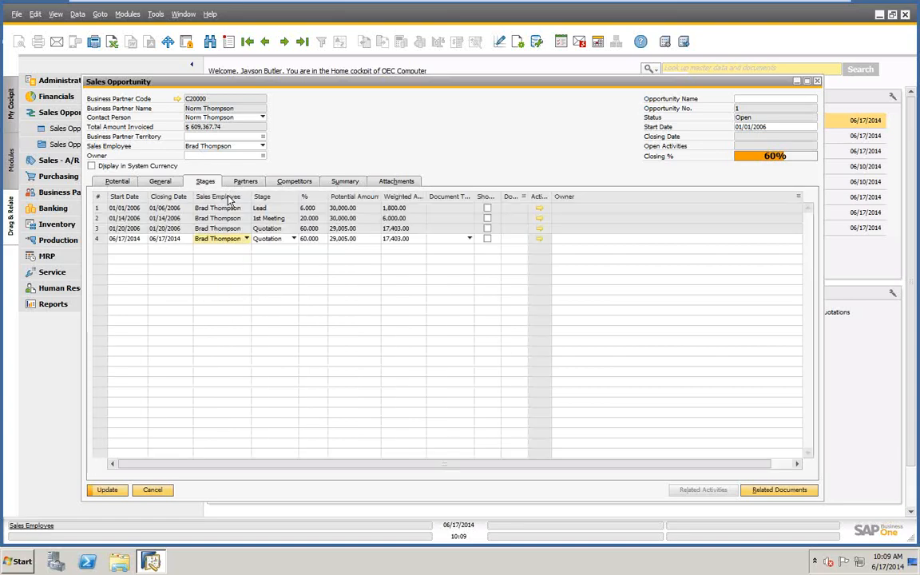
click(295, 242)
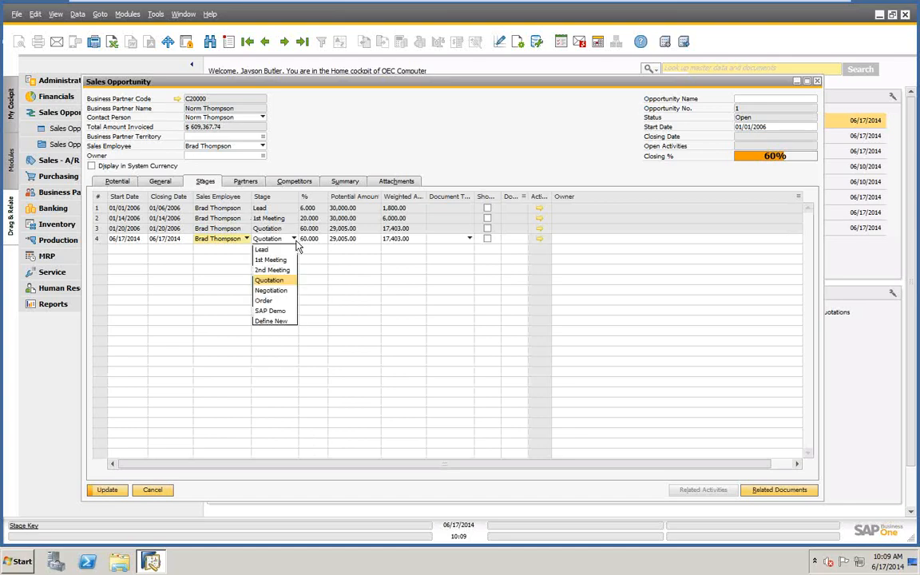
click(264, 310)
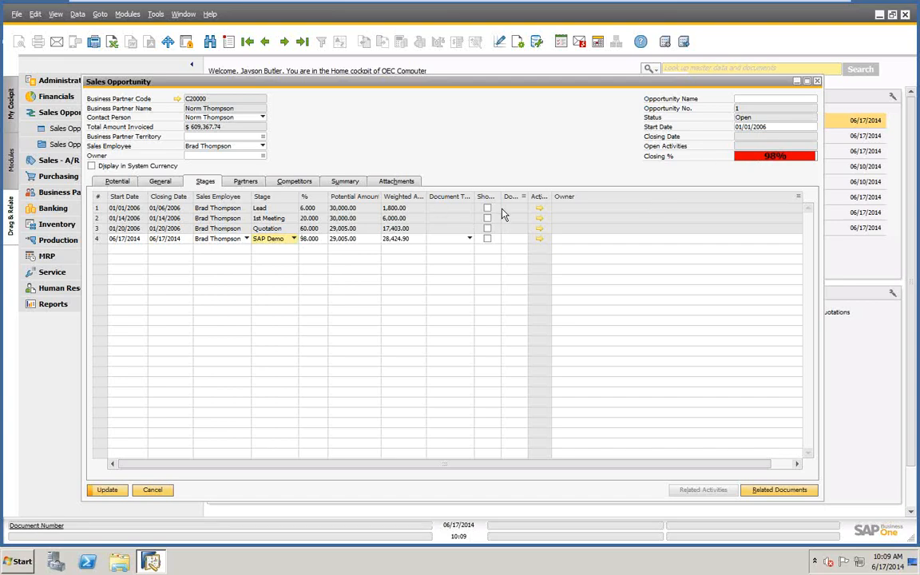
Step: Review the opportunity's partners, competitors and summary details
click(236, 182)
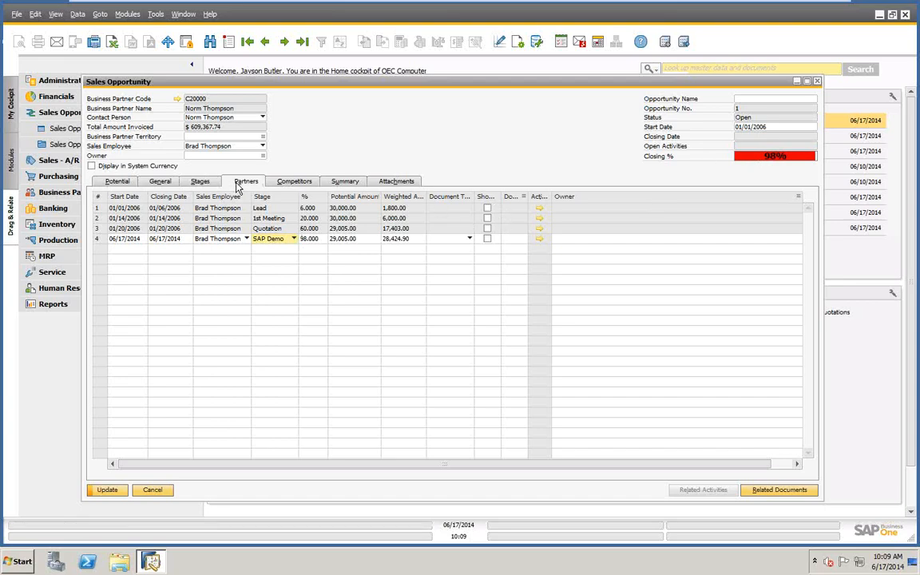
click(163, 210)
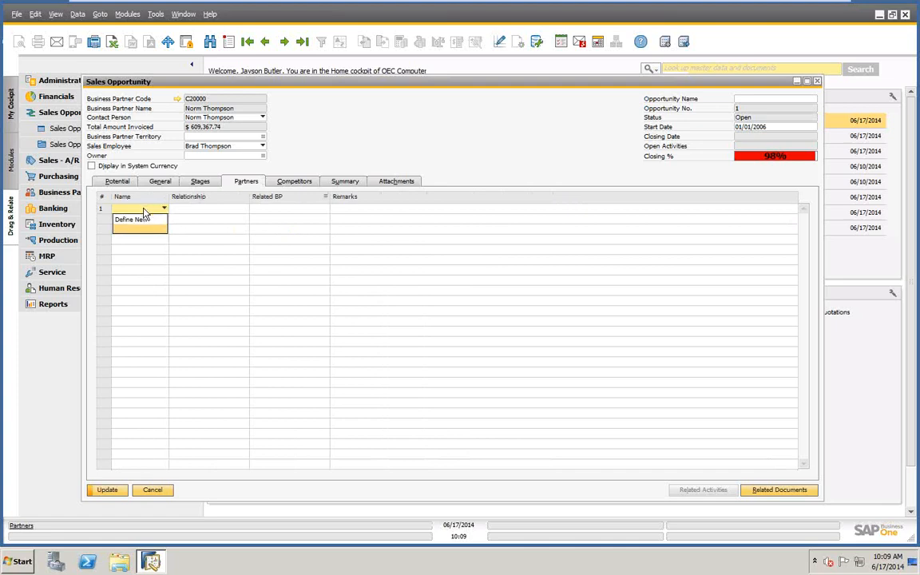
click(137, 210)
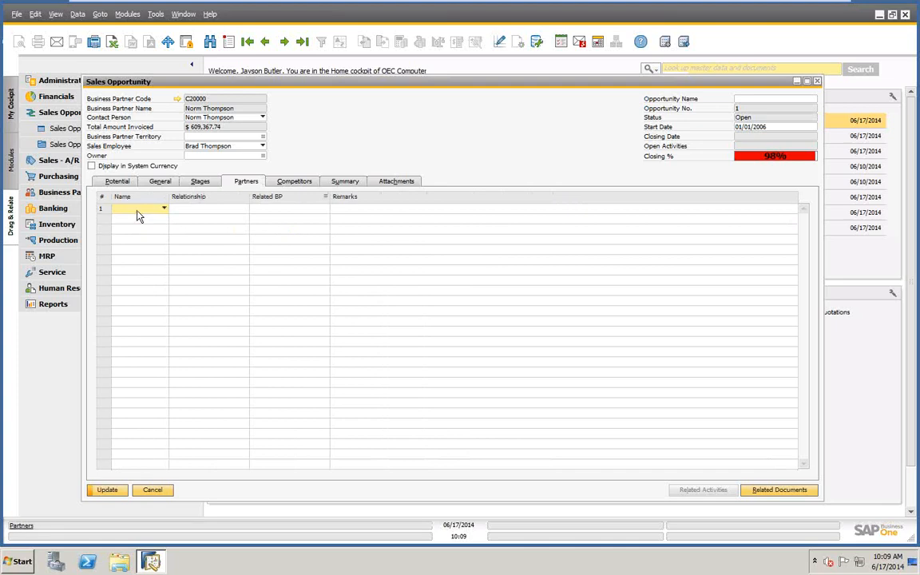
click(289, 185)
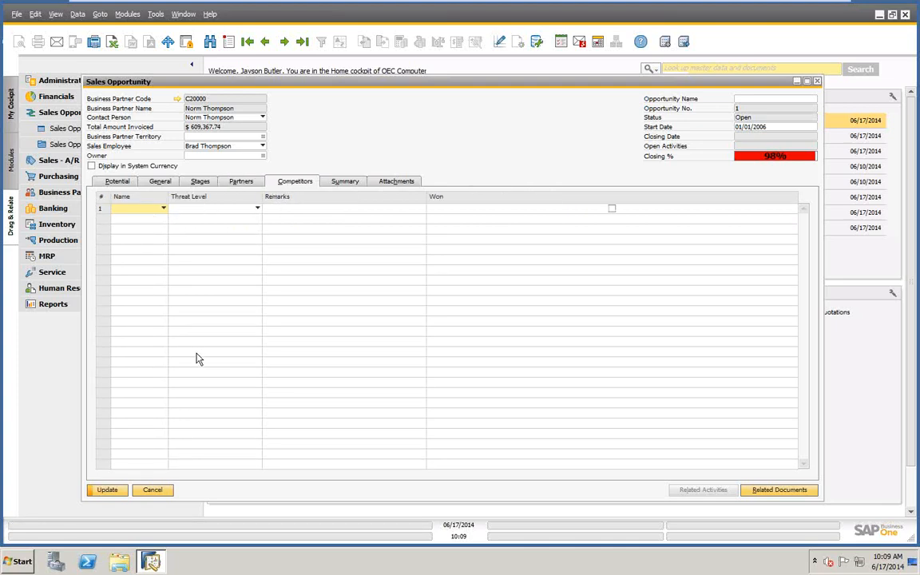
click(340, 182)
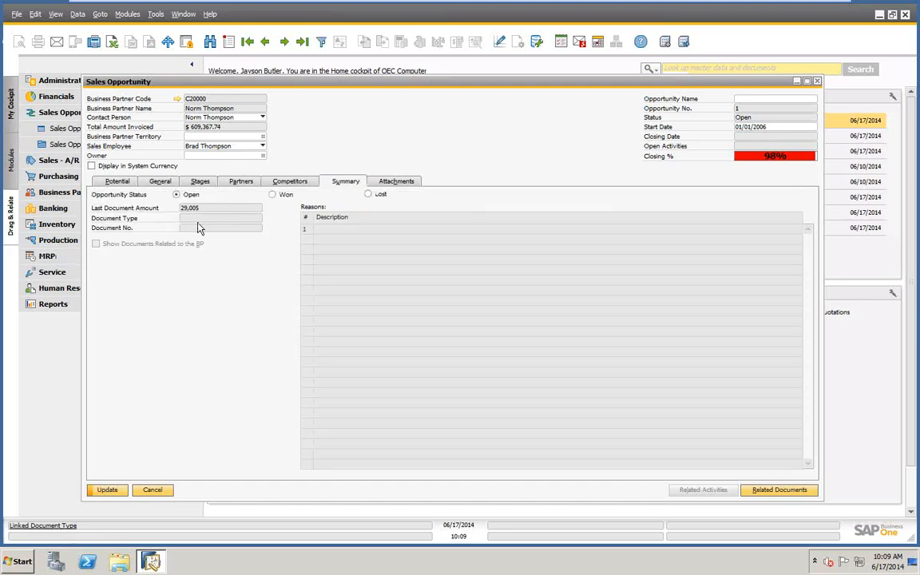
Step: Select the Purchase Quotation_45 file in the opportunity's attachments and display it
click(398, 185)
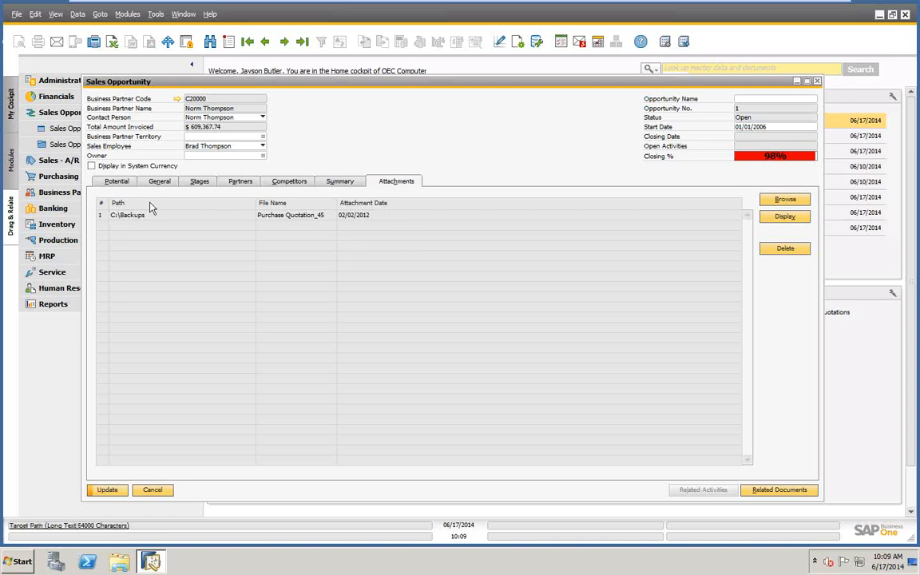
click(119, 217)
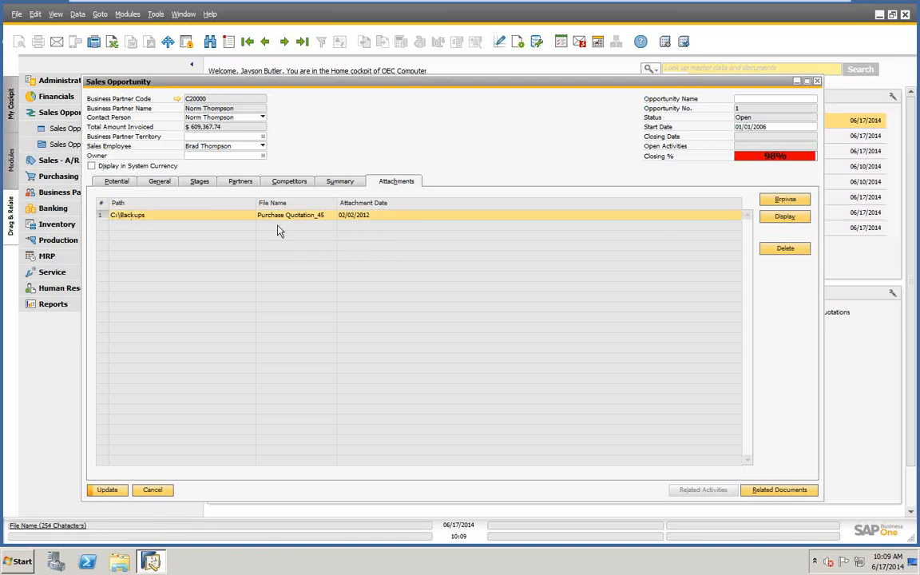
click(784, 218)
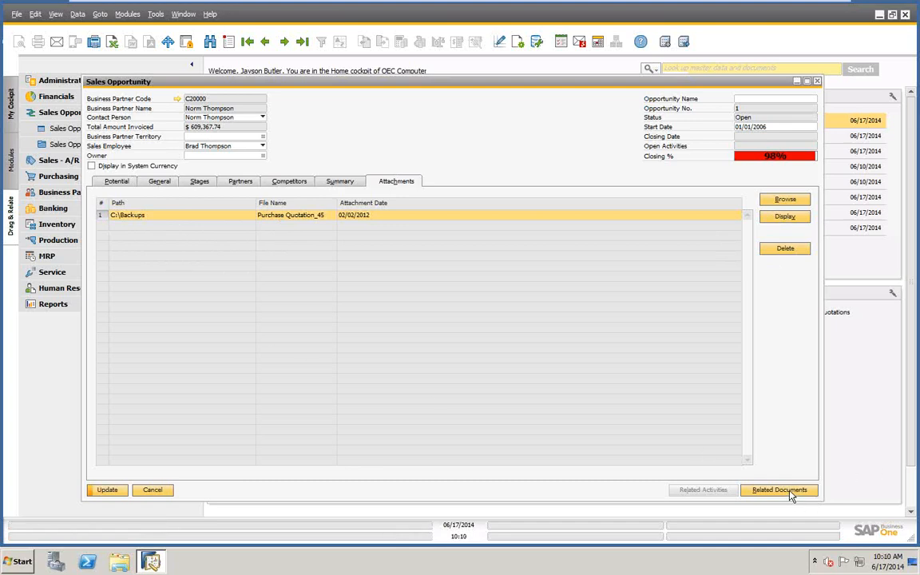
Step: In the opportunity's summary, try the Won and Lost statuses and return the status to Open
click(340, 183)
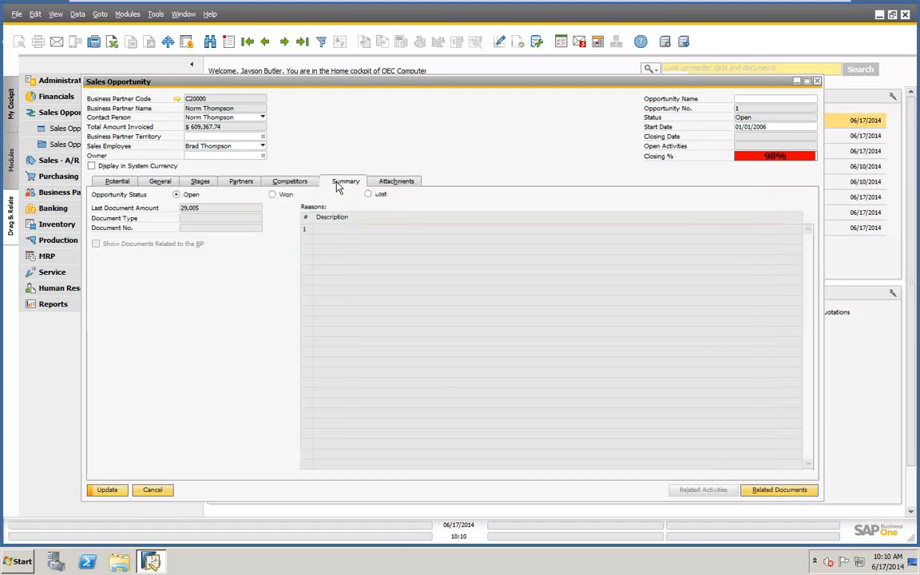
click(272, 194)
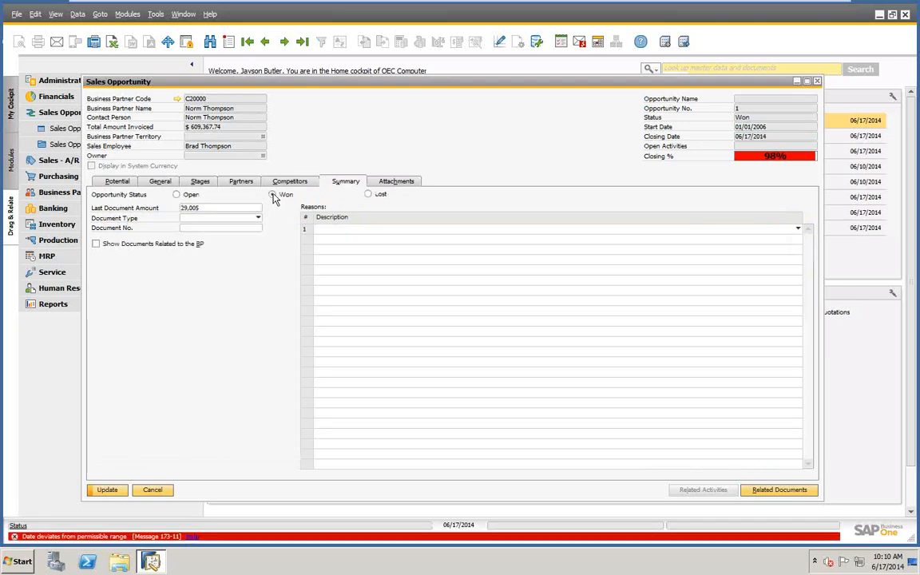
click(368, 194)
click(177, 194)
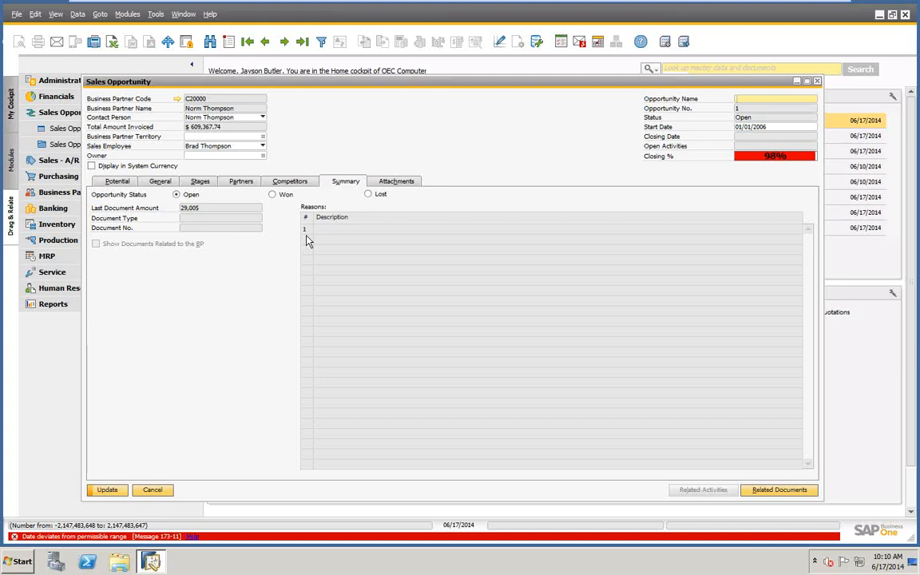
Step: Check the opportunity's potential figures, then display the last opportunity record and review its potential, general details and stages
click(118, 182)
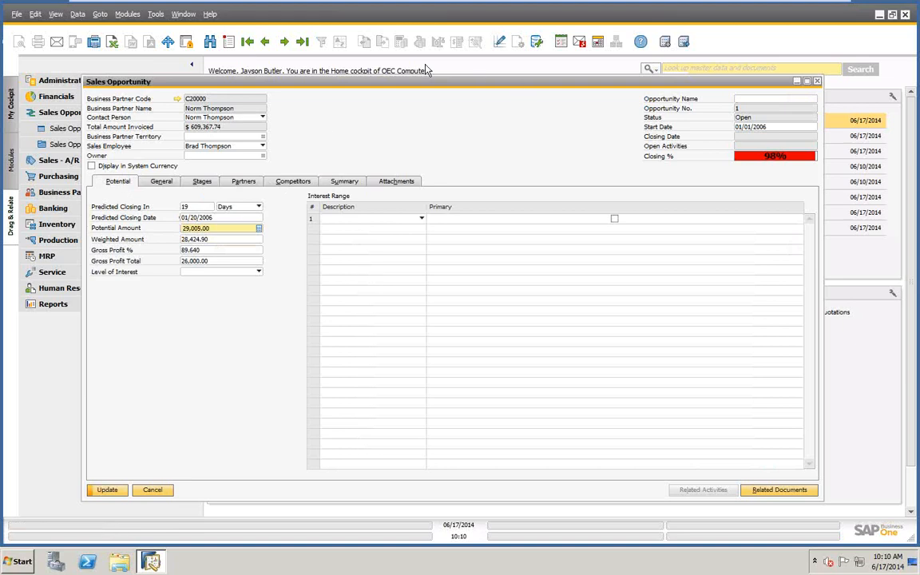
click(301, 42)
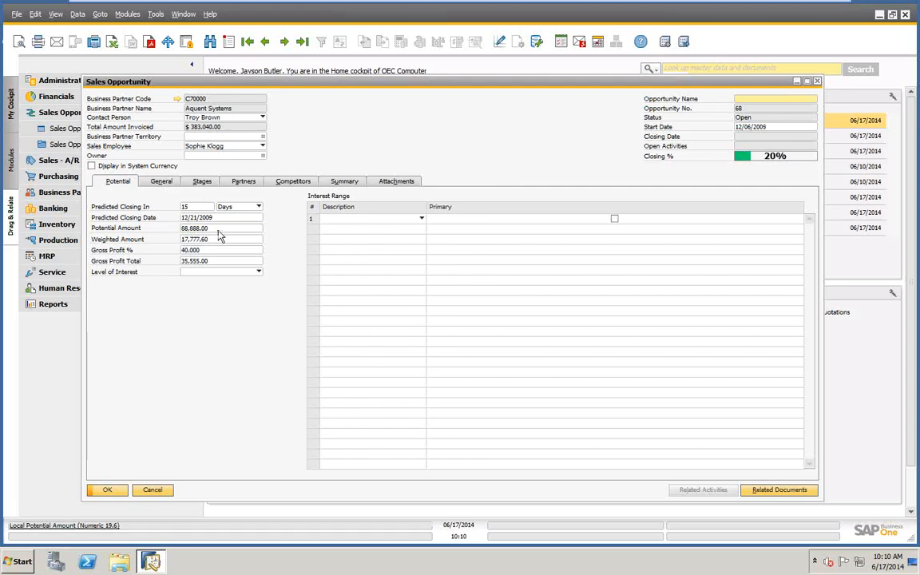
click(160, 182)
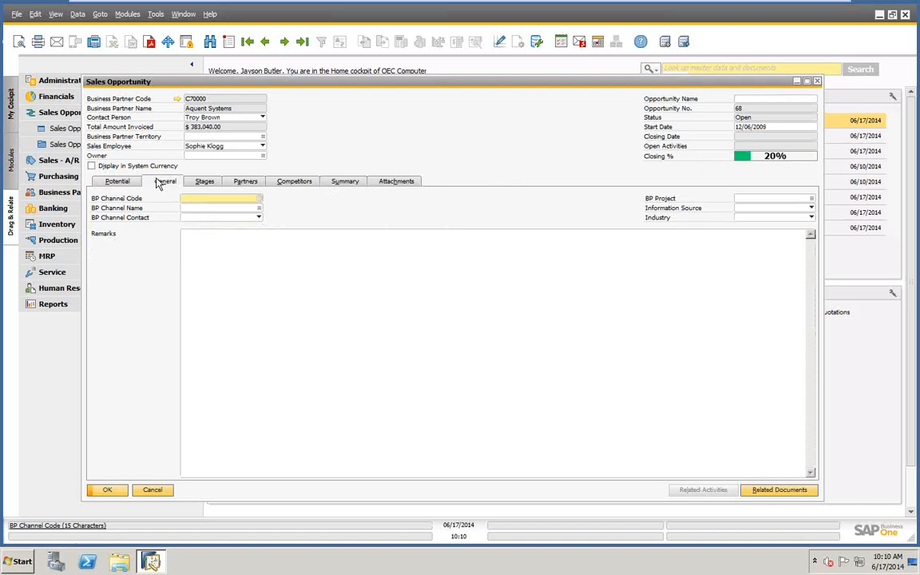
click(204, 181)
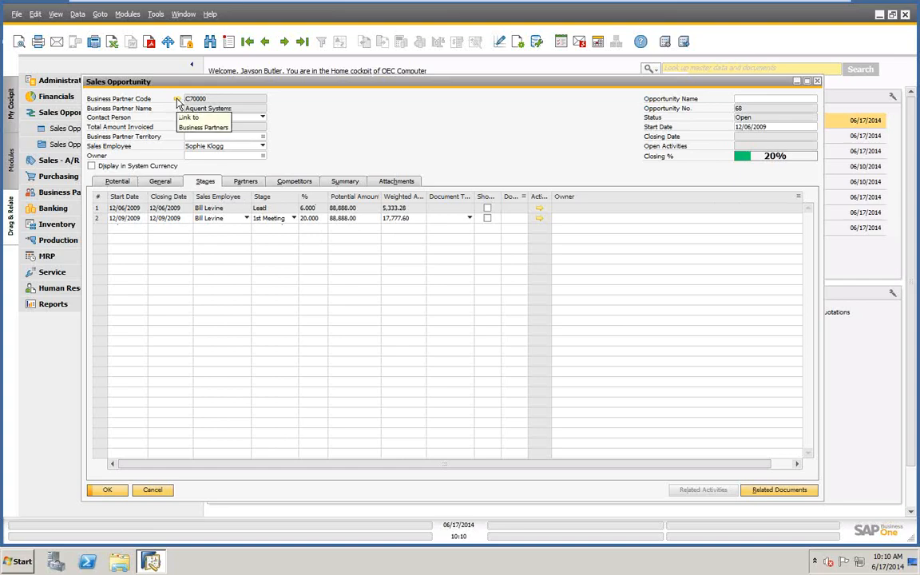
Step: Find the sales opportunities whose business partner code starts with L and display opportunity 35
click(265, 44)
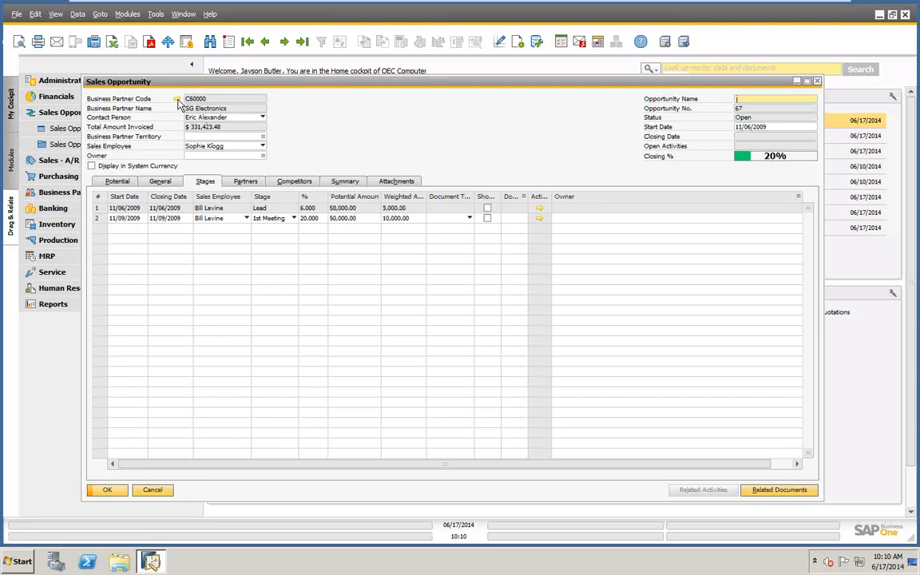
click(209, 41)
text(L)
key(Tab)
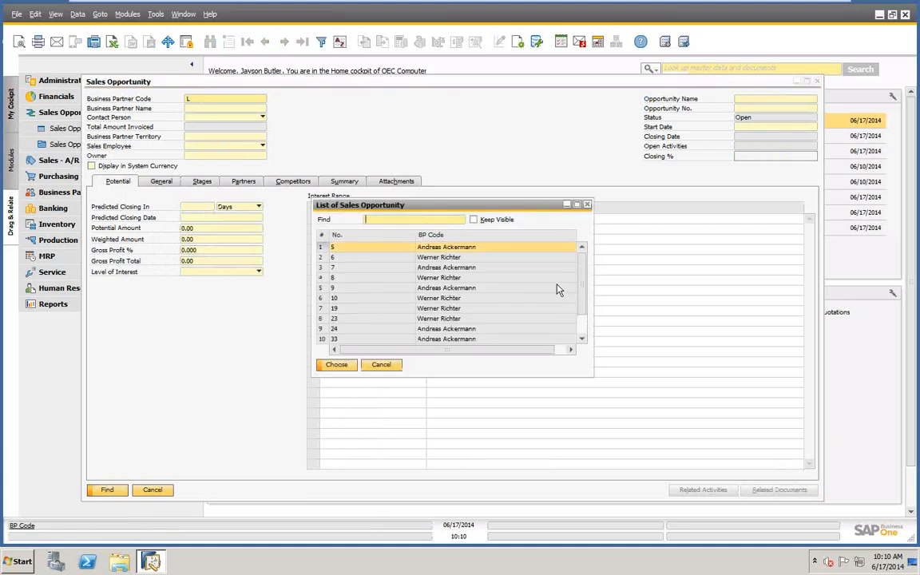
scroll(581, 288, down, 1)
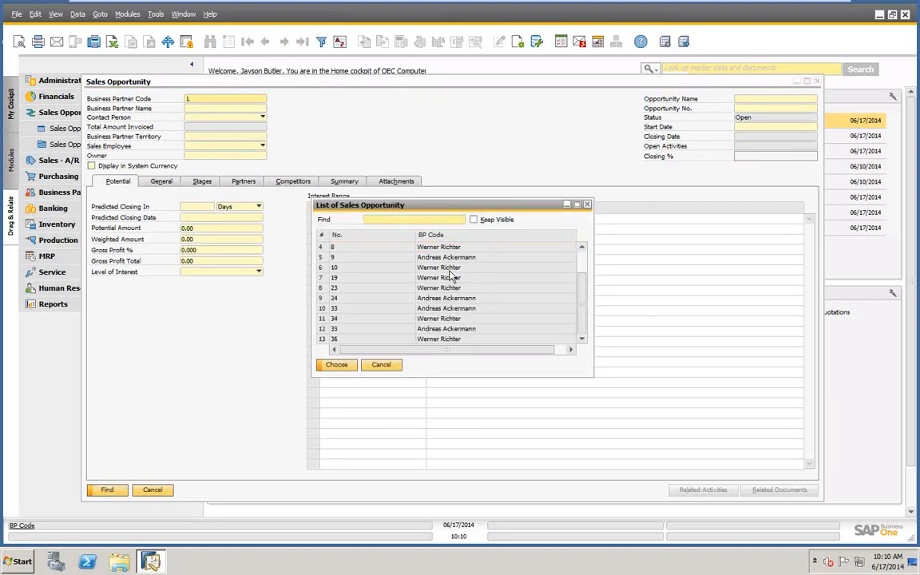
click(429, 328)
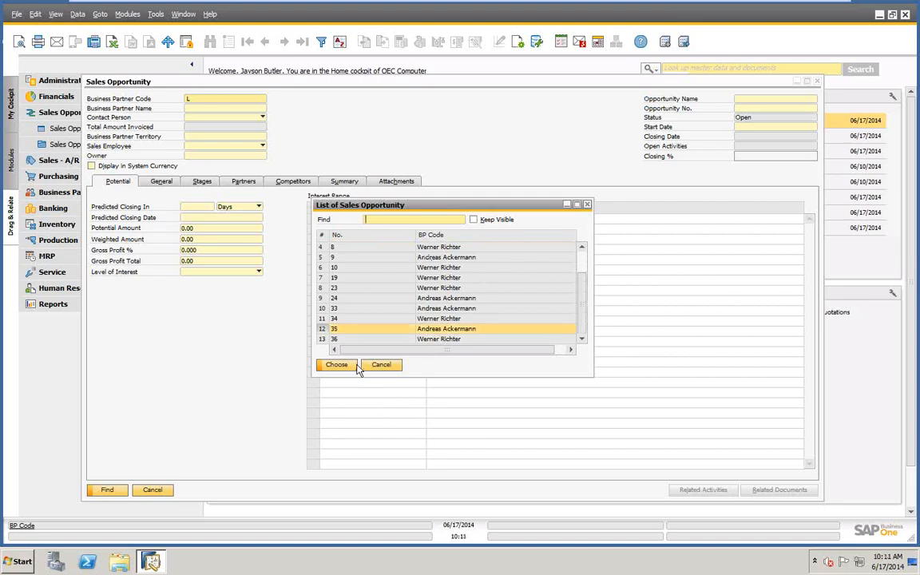
click(337, 364)
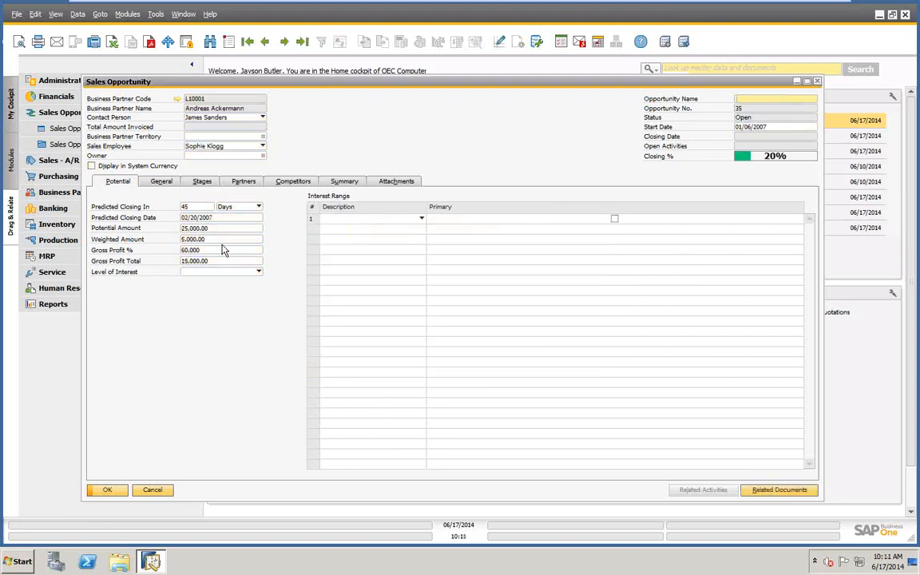
Step: Review the linked lead's master data, including contact persons, addresses, payment terms, payment run and partner type options, and close it without changes
click(177, 99)
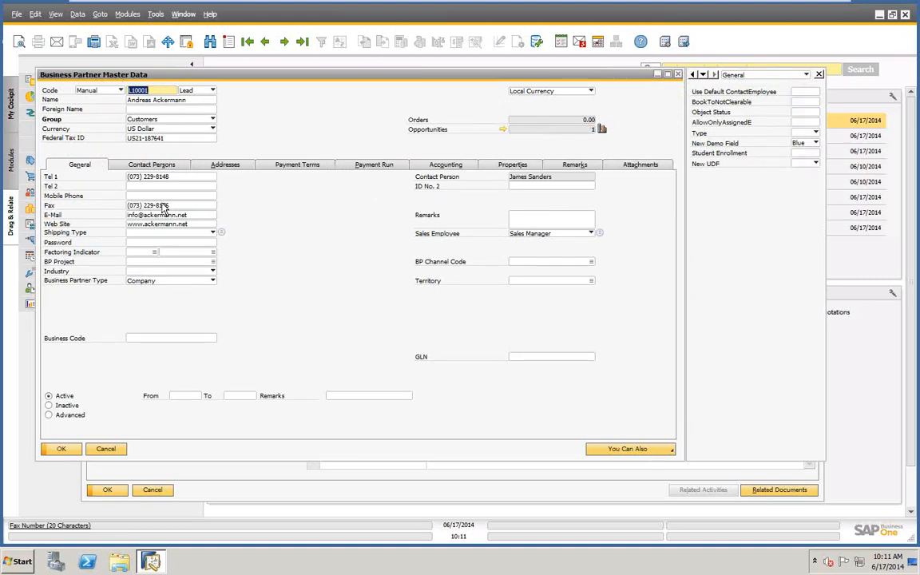
click(140, 166)
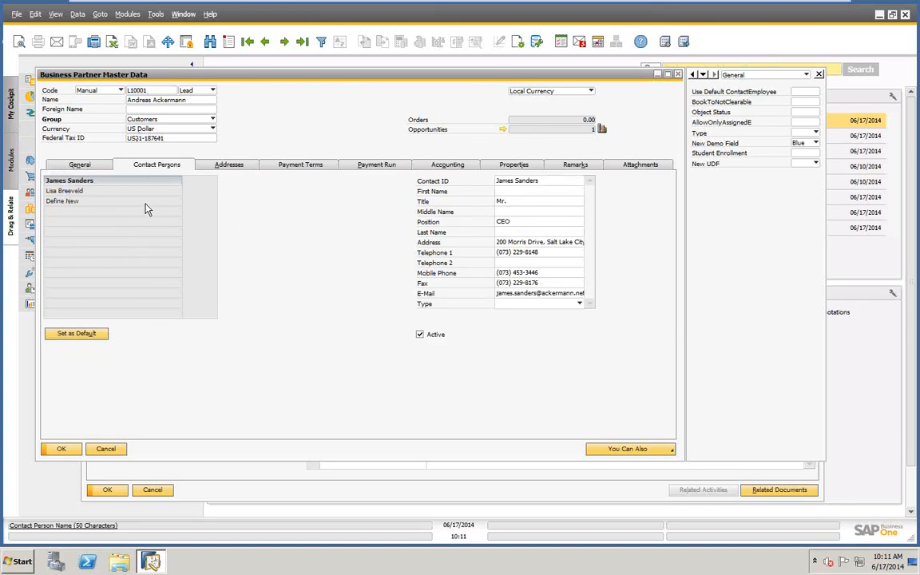
click(224, 165)
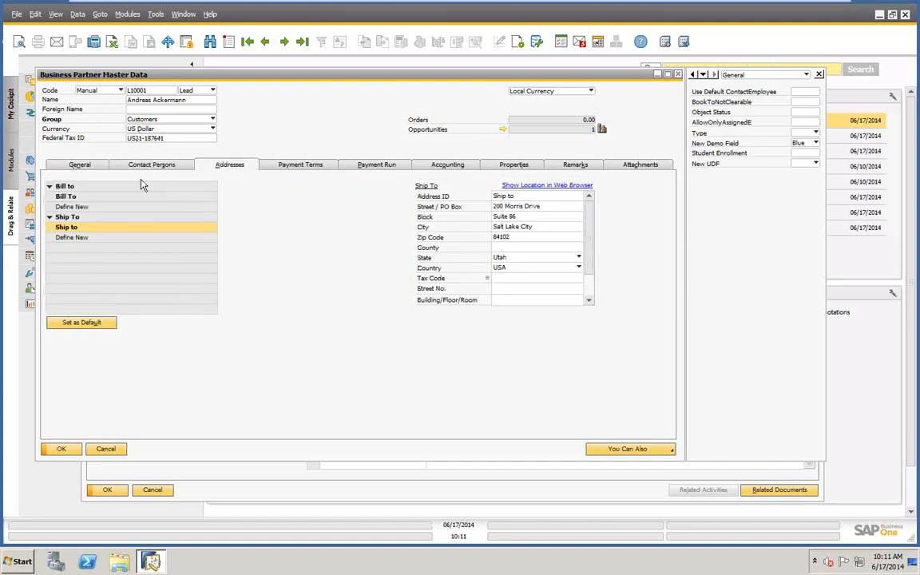
click(304, 168)
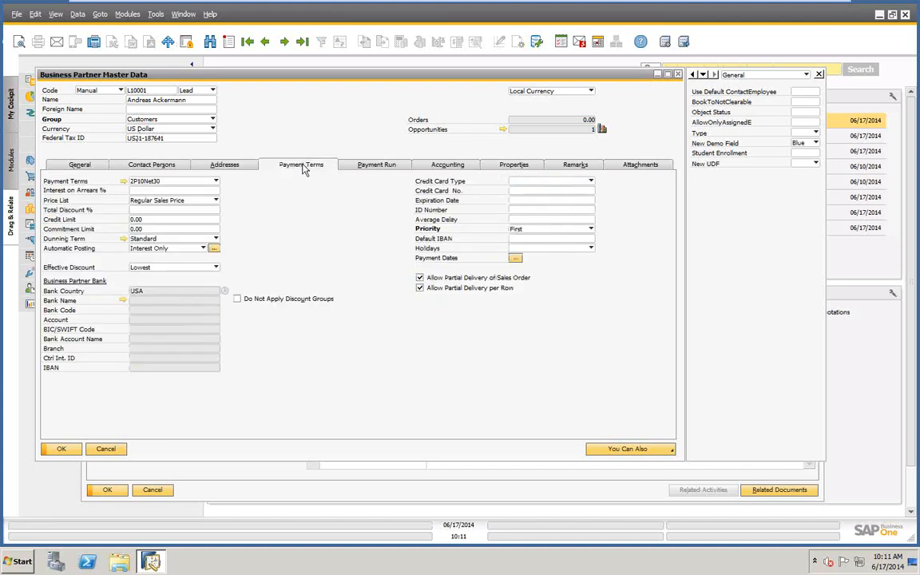
click(377, 166)
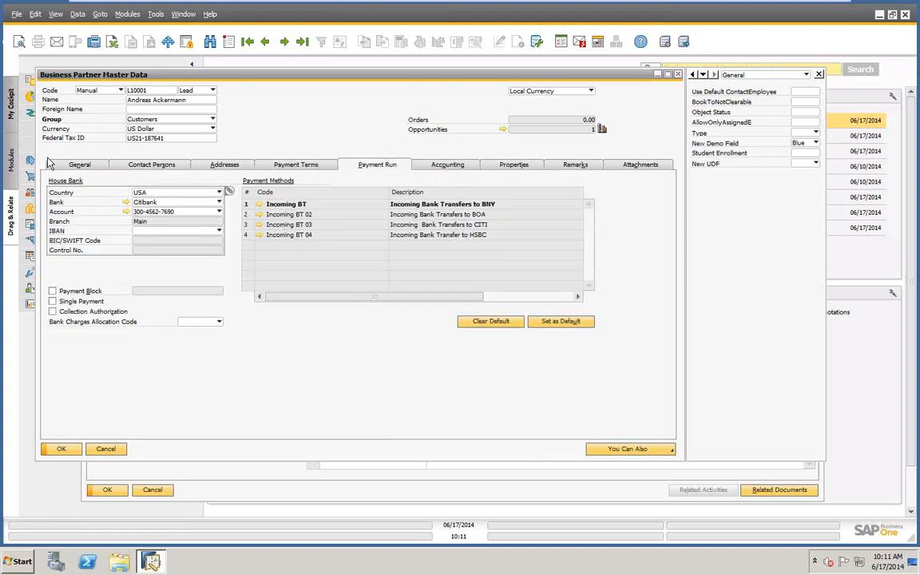
click(74, 166)
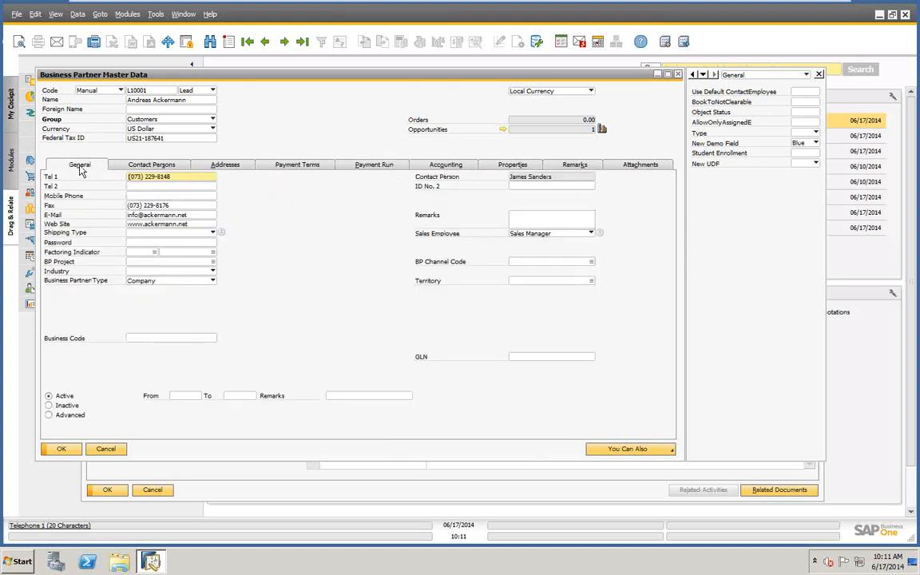
click(198, 90)
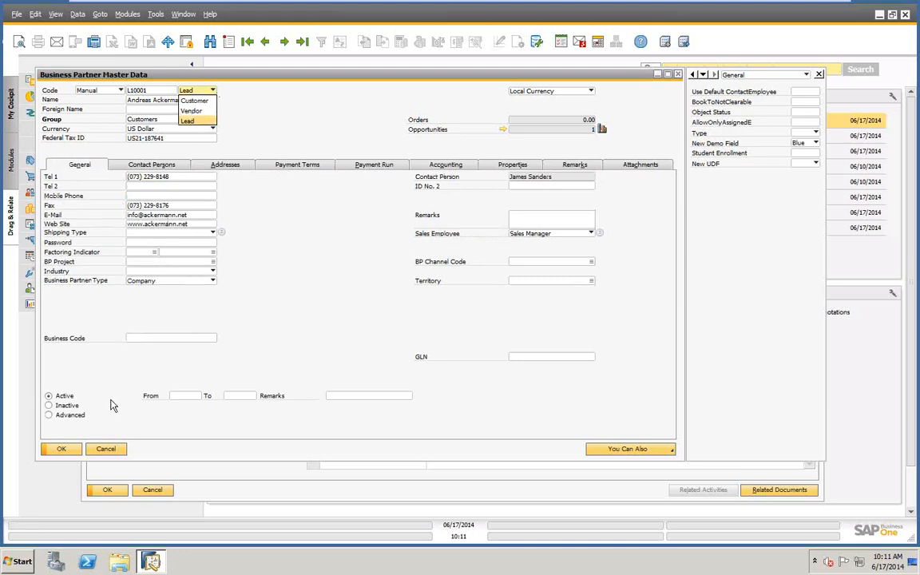
click(106, 449)
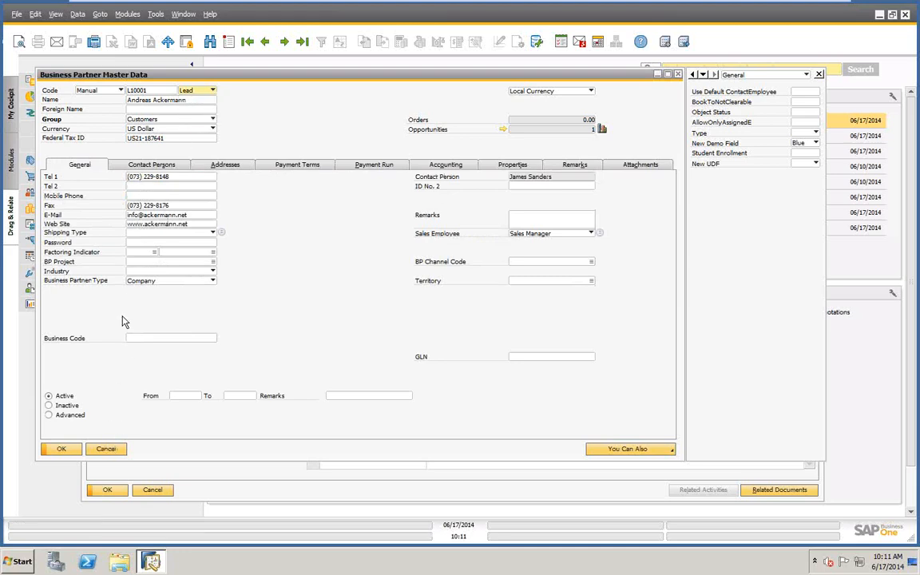
click(106, 449)
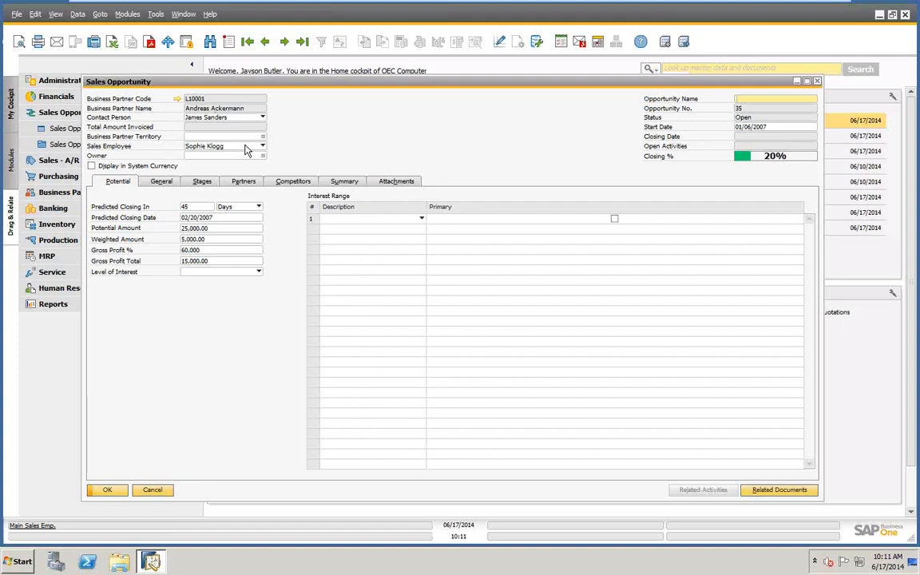
Step: Review the opportunity's general details, stages and partners, and close the opportunity record
click(163, 182)
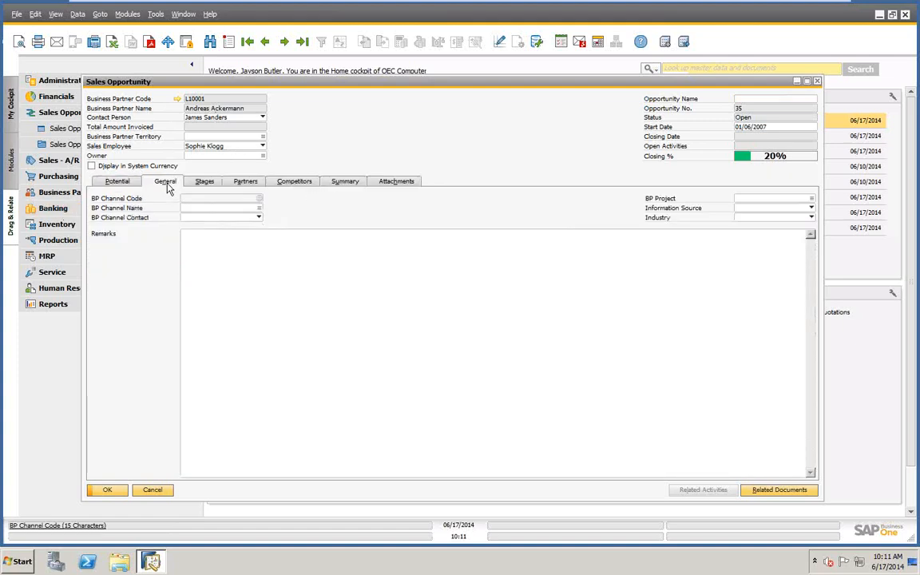
click(198, 182)
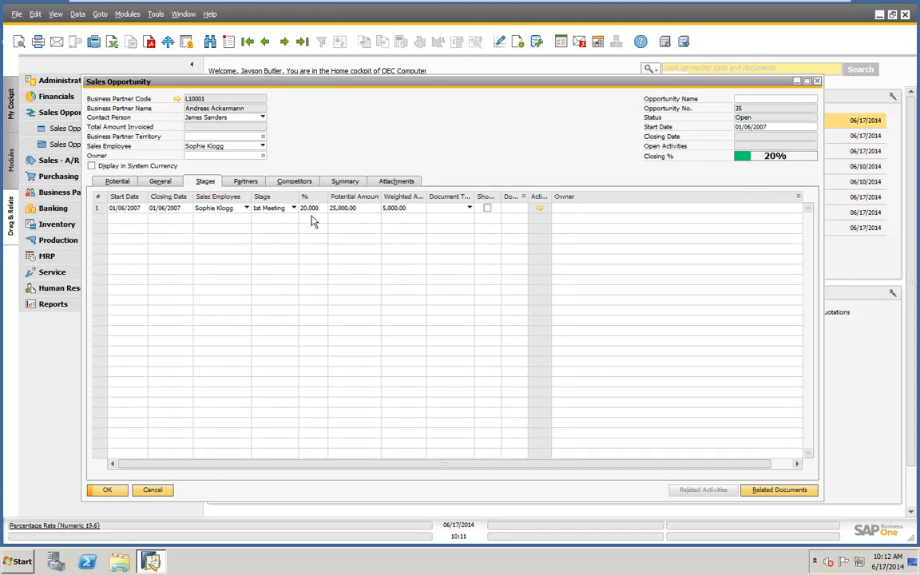
click(246, 183)
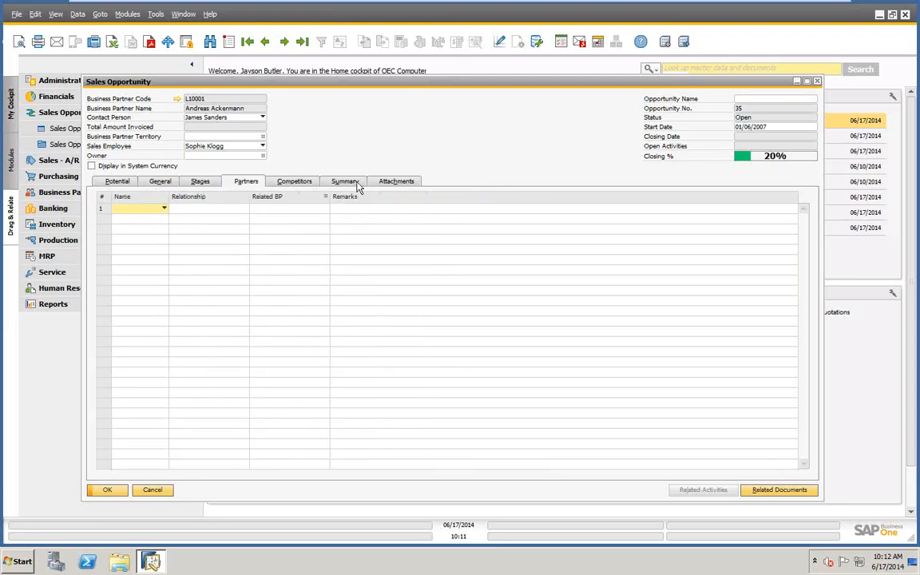
click(152, 491)
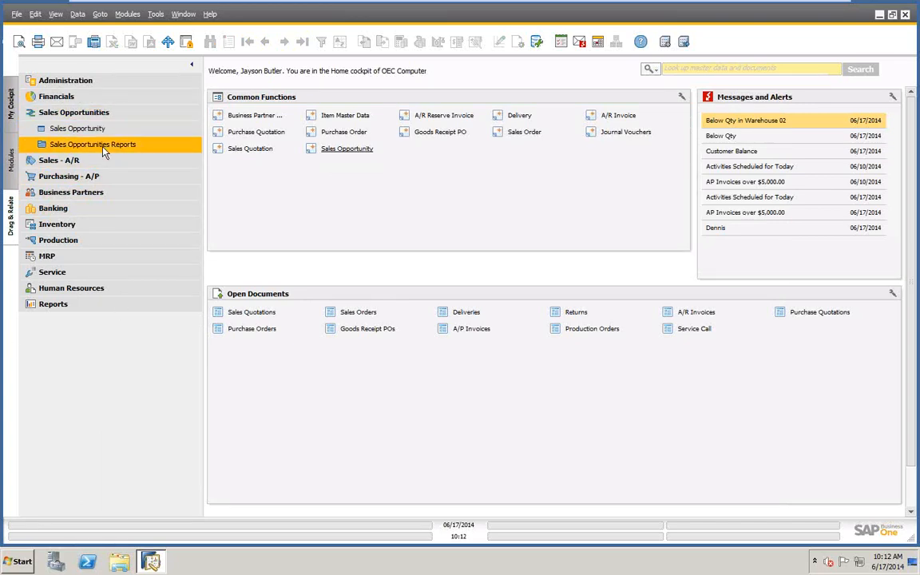
Step: Run the Stage Analysis sales opportunities report without any selection criteria
click(94, 145)
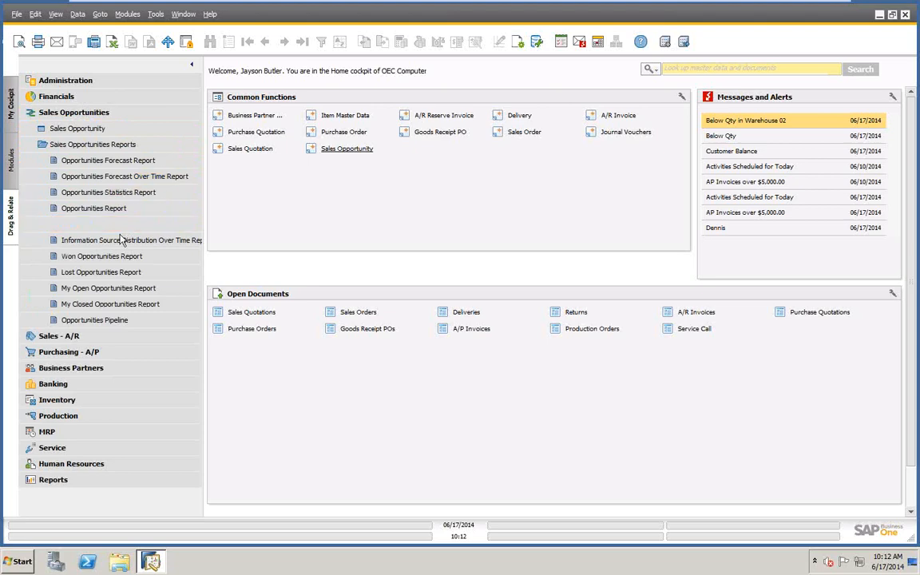
click(77, 225)
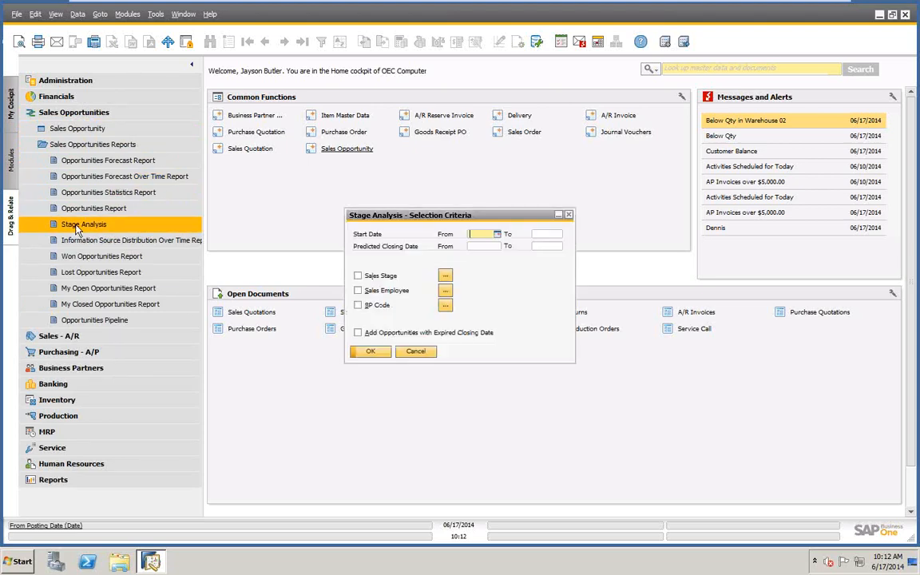
drag(433, 211, 324, 109)
click(262, 250)
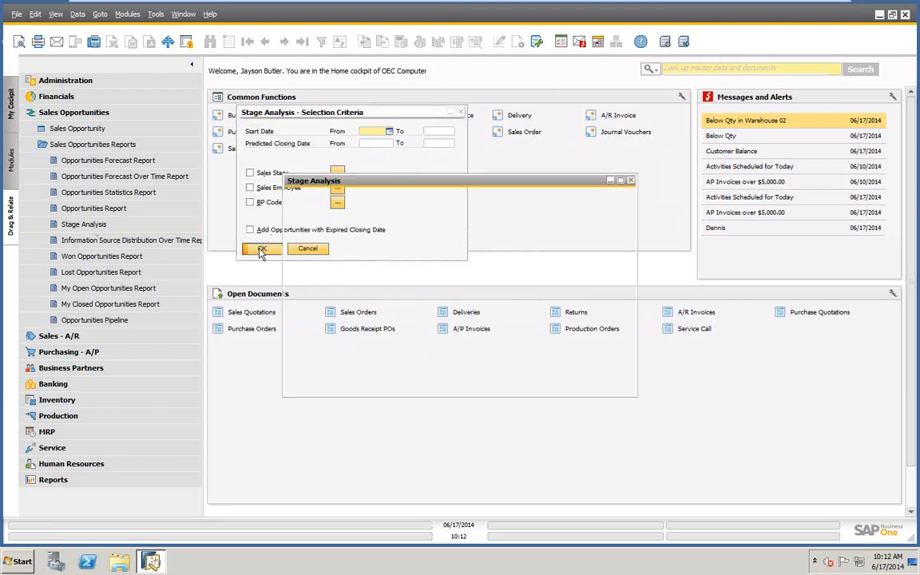
Step: Reposition and enlarge the Stage Analysis report window and widen the Stage column to fit its names
drag(399, 189, 201, 87)
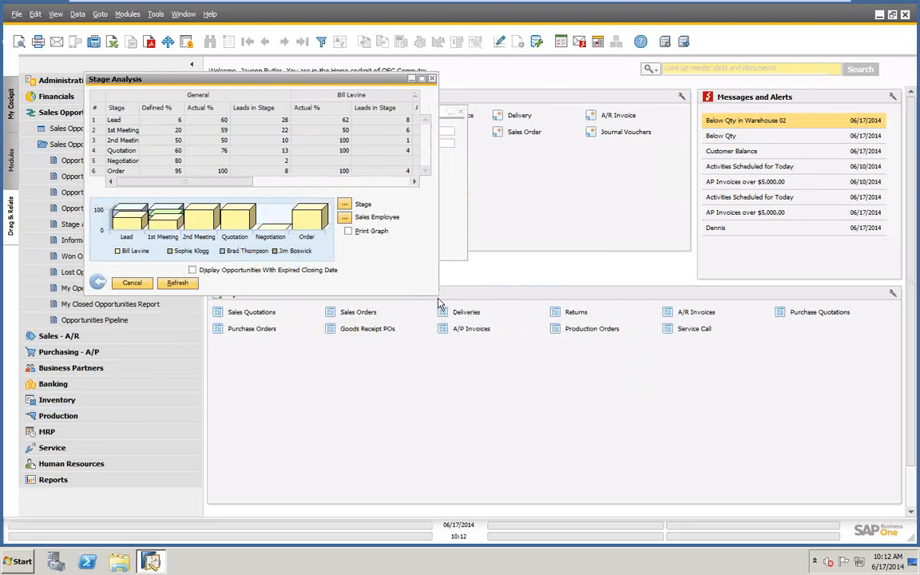
drag(436, 296, 768, 415)
drag(275, 78, 253, 74)
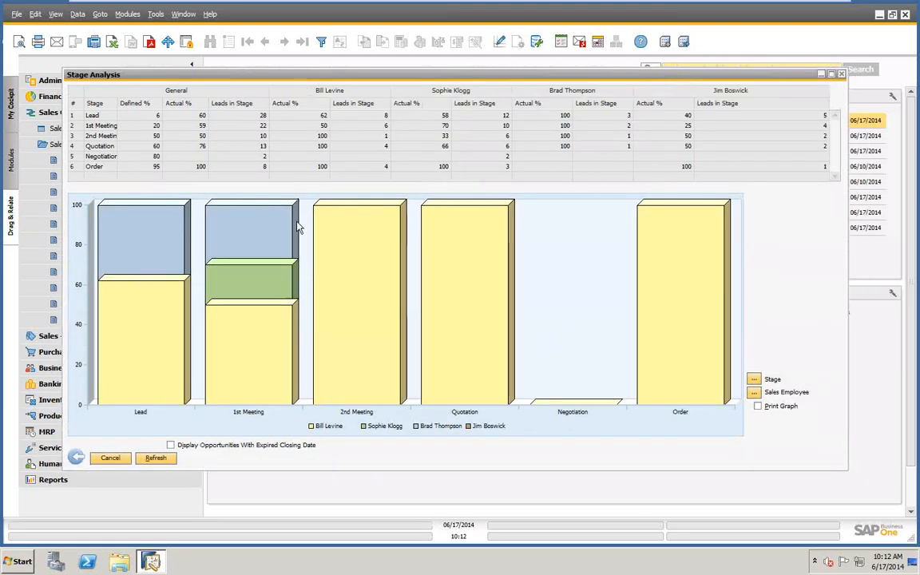
double_click(117, 103)
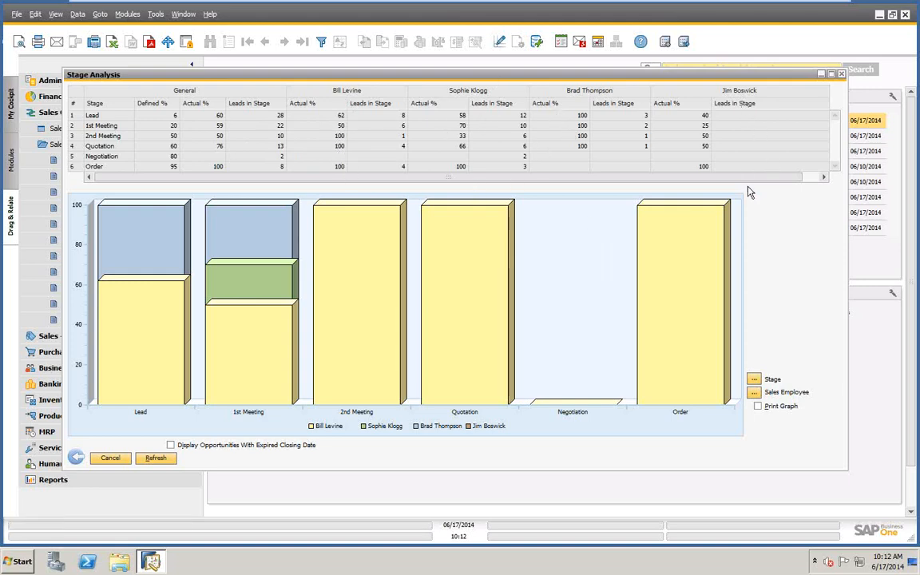
Step: Return to the report's selection criteria, restrict it to the fourth listed sales employee and run the Stage Analysis again
click(78, 459)
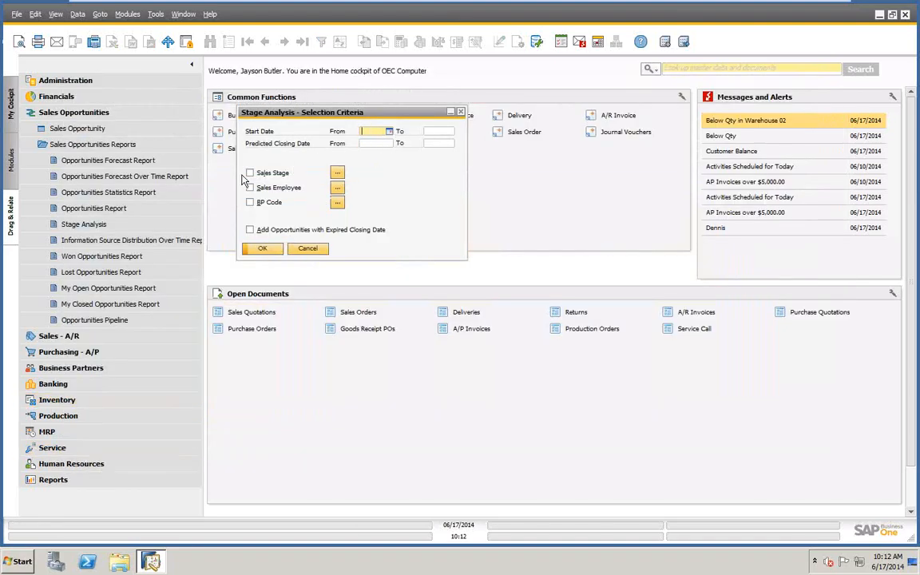
click(338, 188)
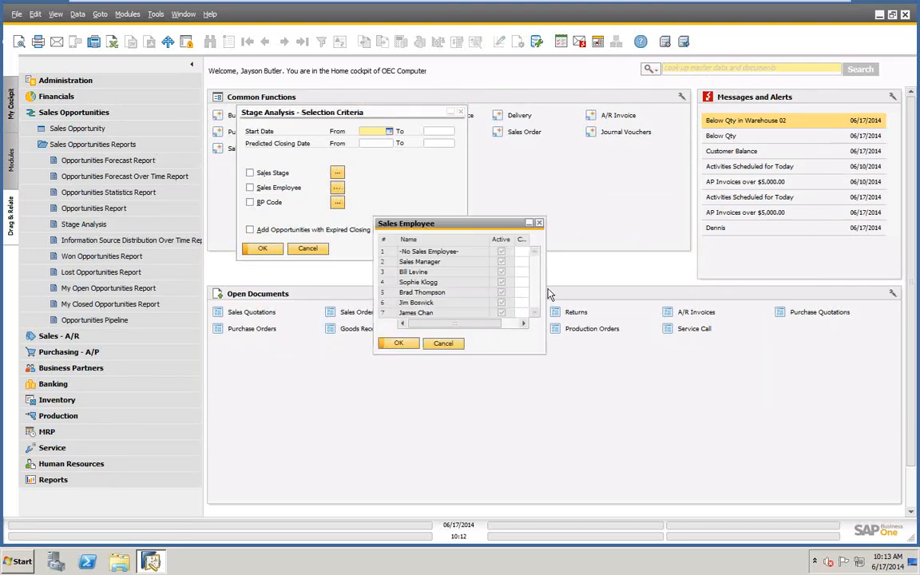
drag(435, 325, 476, 326)
click(511, 284)
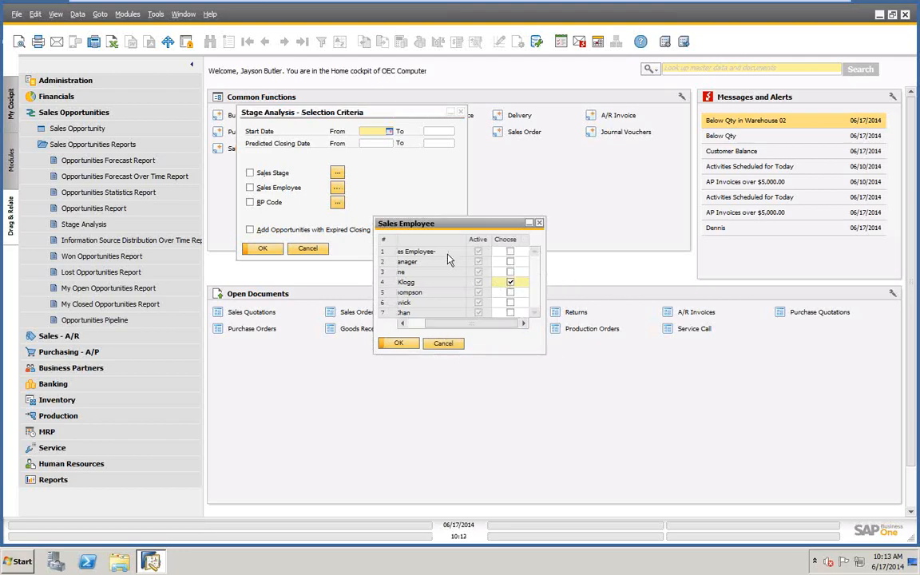
double_click(465, 239)
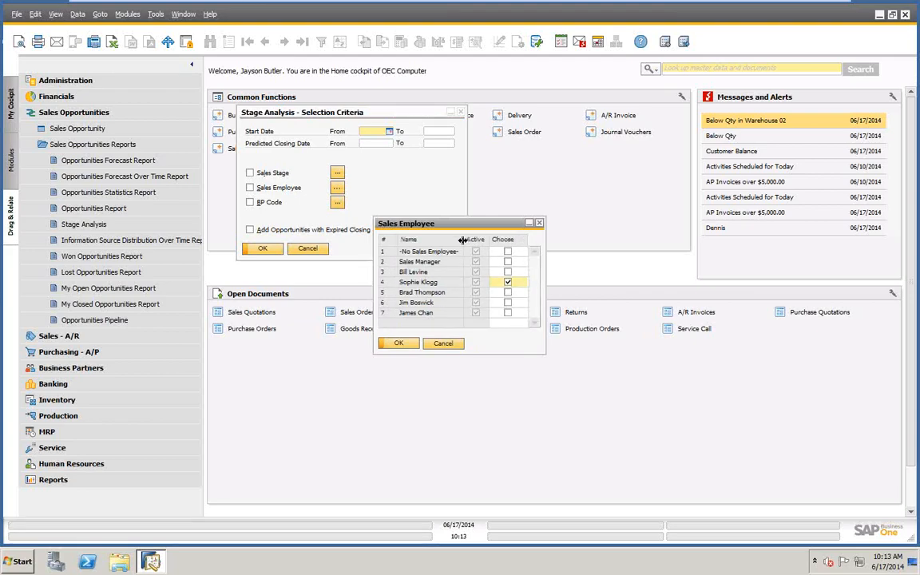
click(399, 344)
click(263, 249)
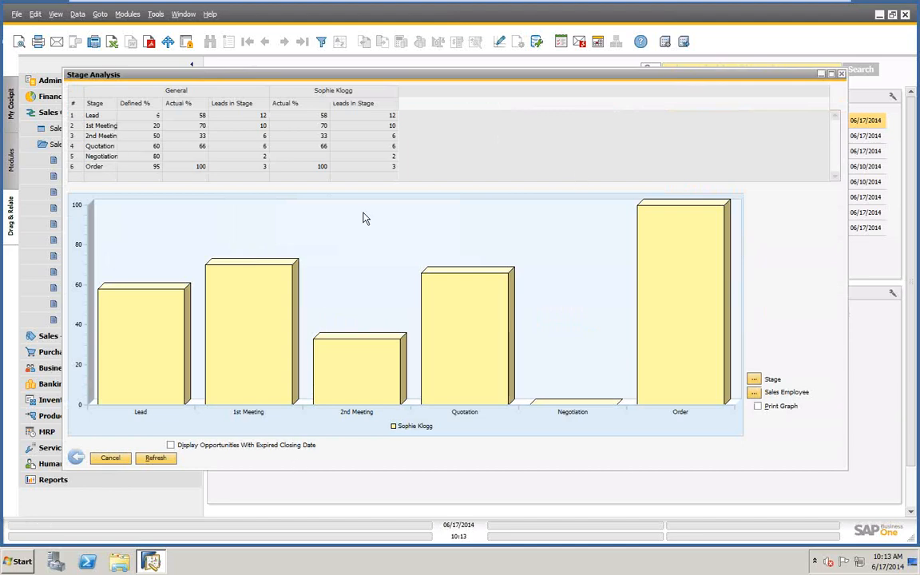
click(754, 394)
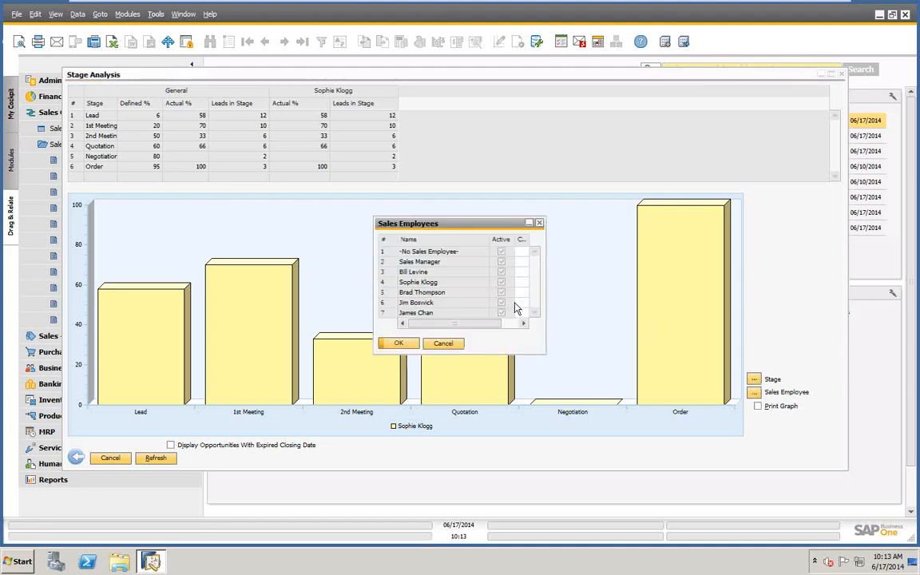
drag(465, 323, 497, 323)
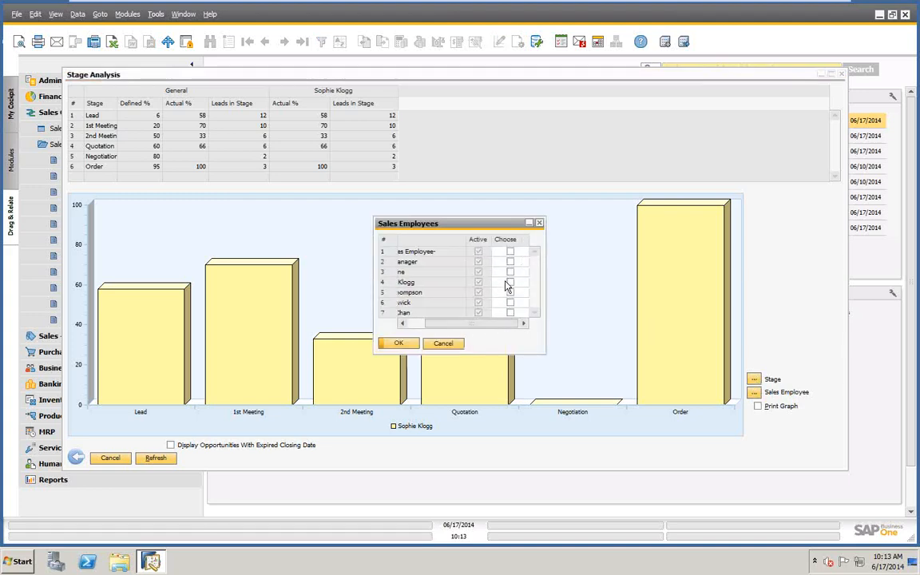
click(510, 282)
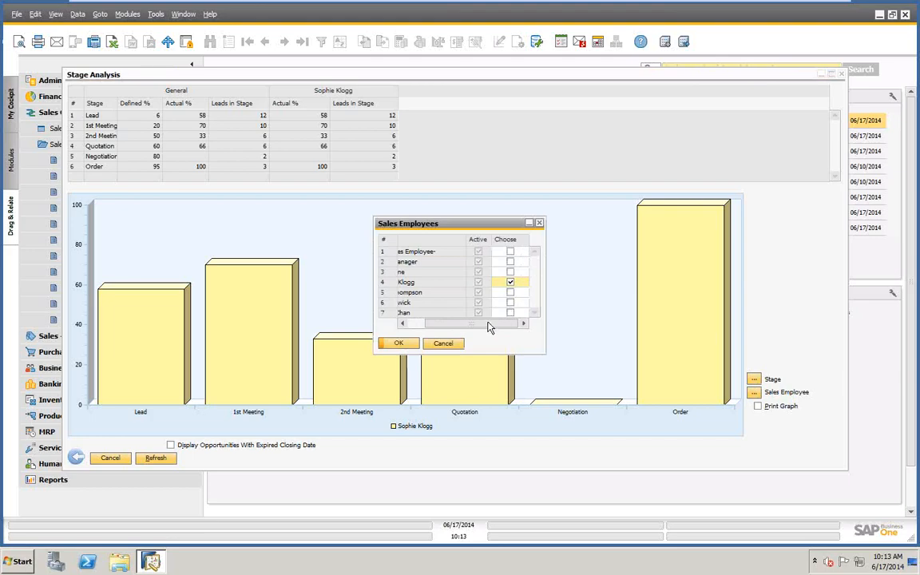
drag(489, 323, 429, 313)
click(444, 344)
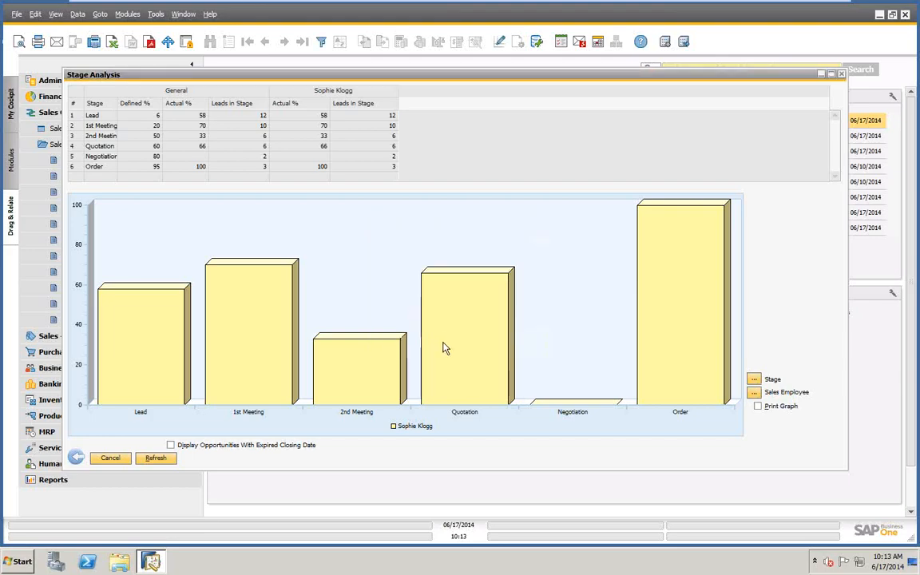
Step: Return to the Stage Analysis selection criteria and remove the Sales Employee restriction
click(77, 456)
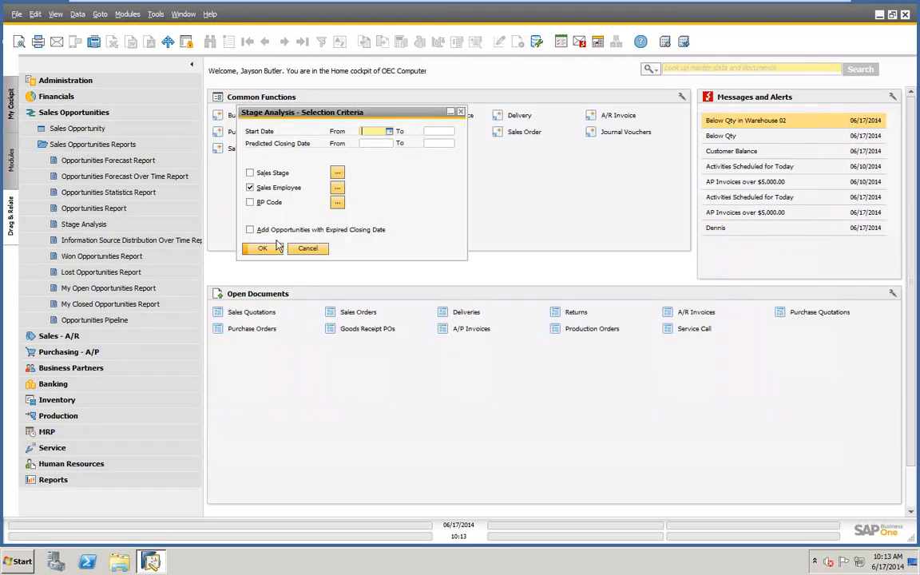
click(249, 187)
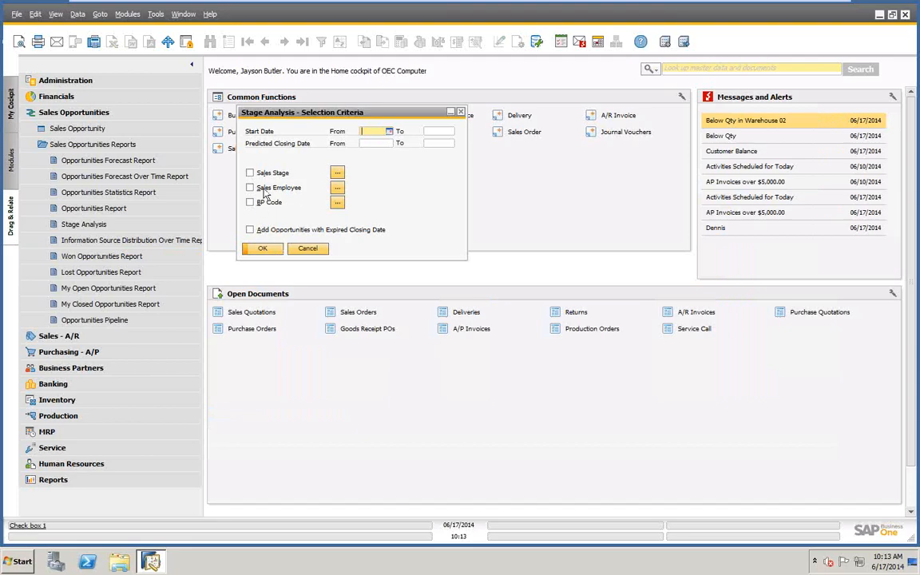
Step: Run the Stage Analysis without selection criteria, limit it to the Lead stage and refresh the report
click(262, 248)
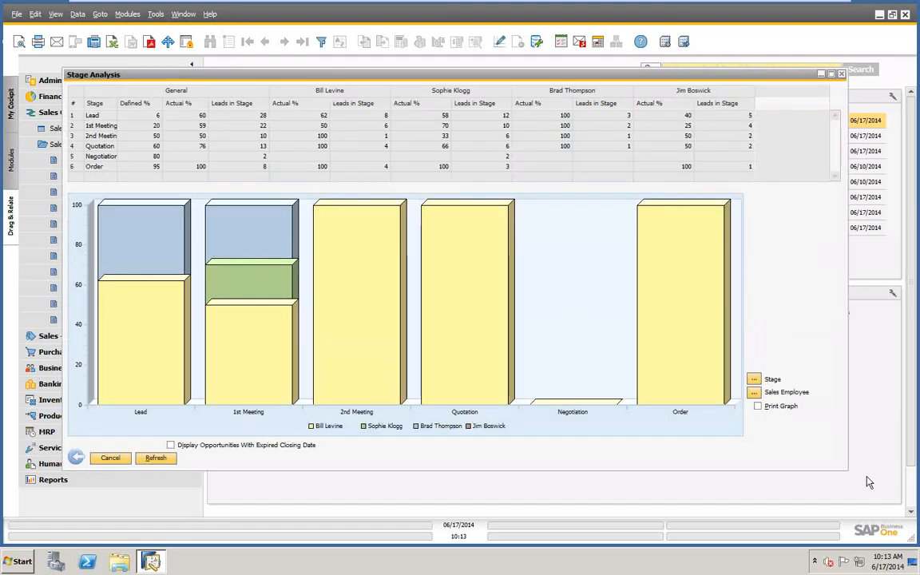
click(754, 378)
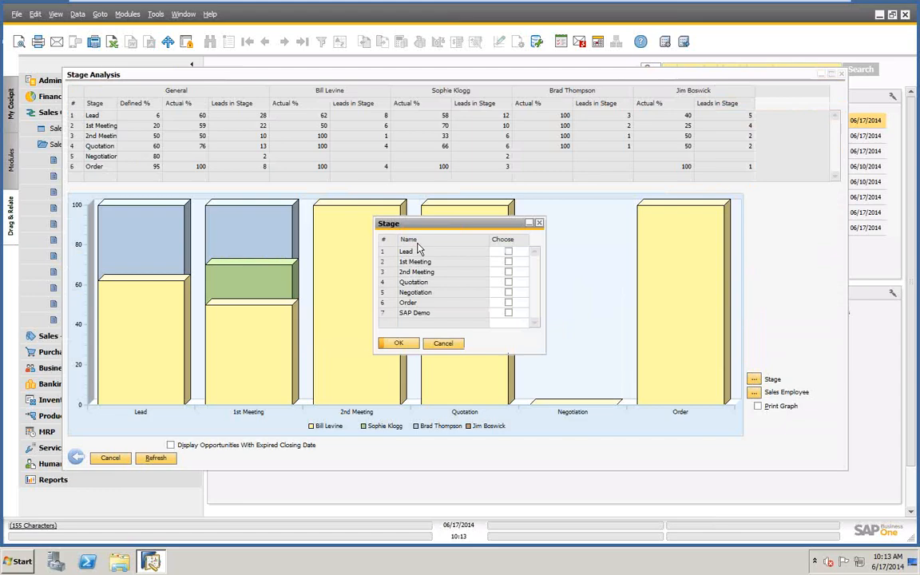
click(508, 251)
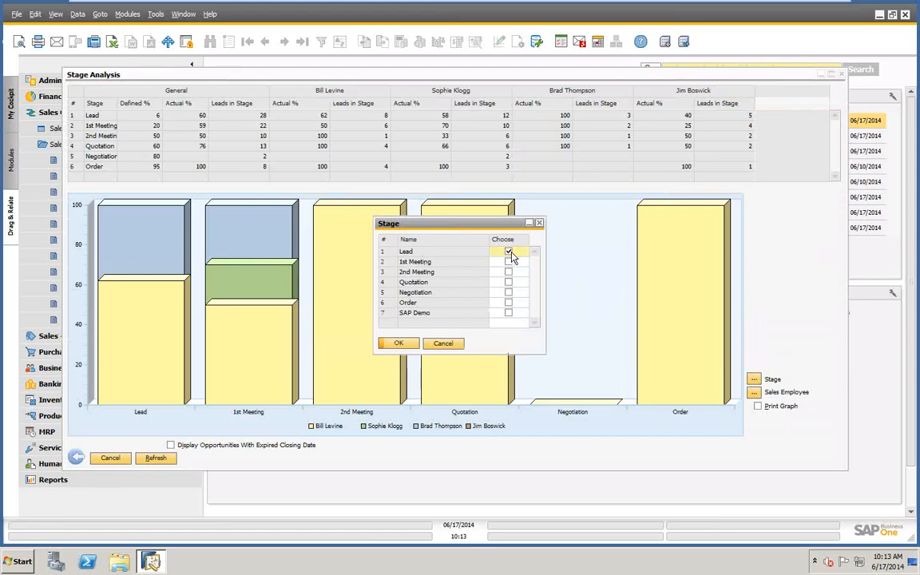
click(399, 343)
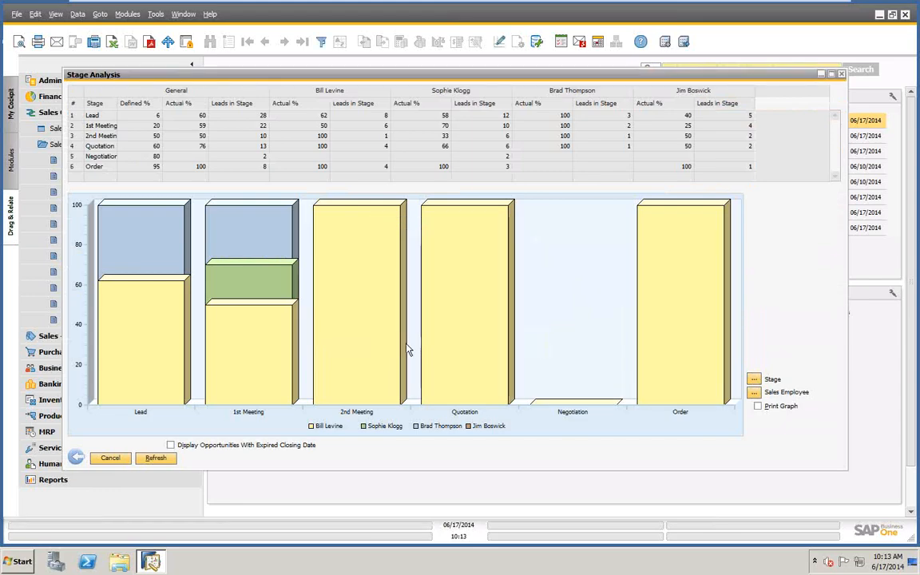
click(156, 458)
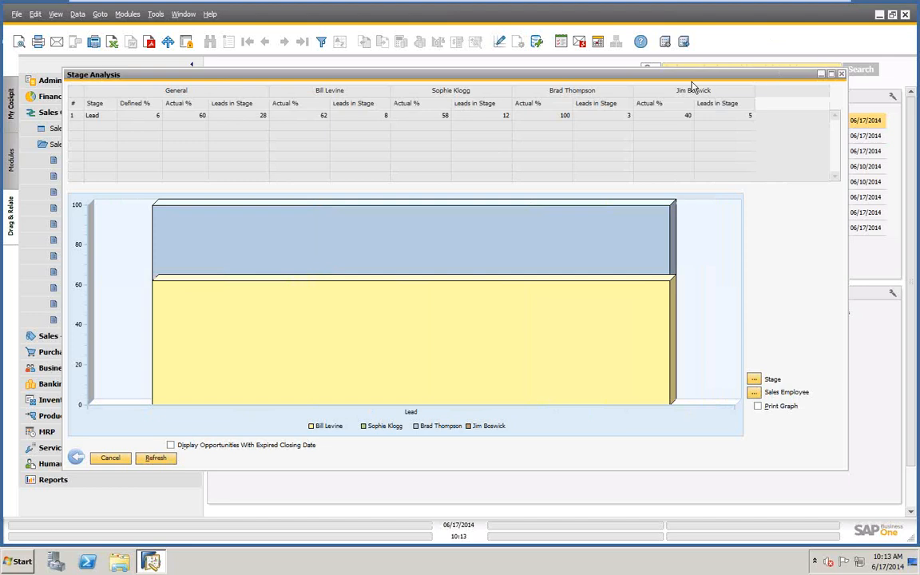
Step: Reposition and heighten the Stage Analysis window, restrict the report to the fourth listed sales employee and refresh it
drag(602, 76, 592, 60)
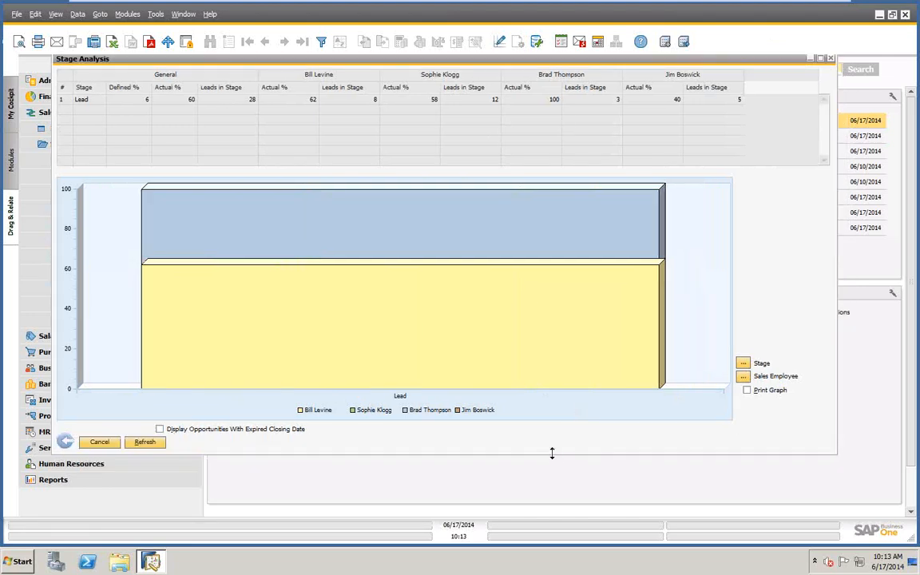
drag(552, 455, 543, 512)
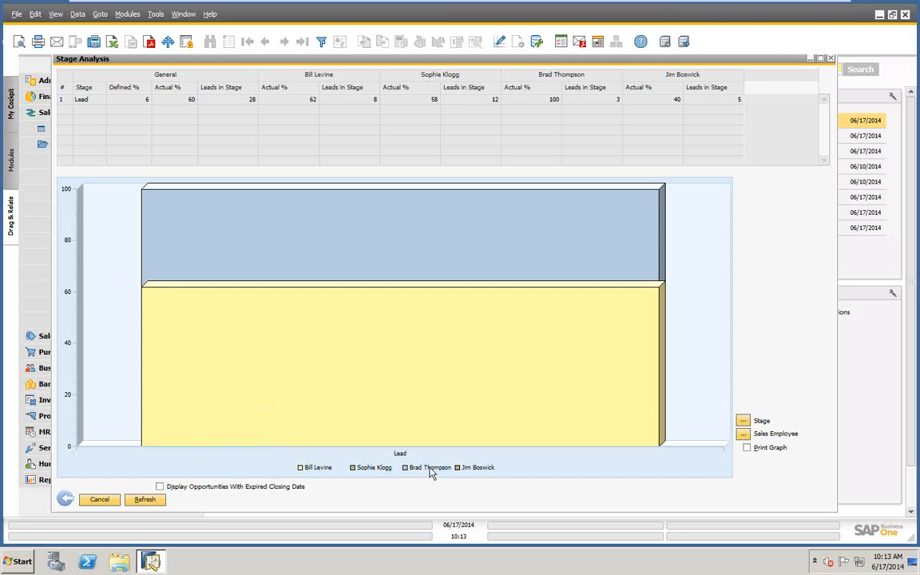
click(743, 434)
drag(450, 326, 483, 325)
click(510, 283)
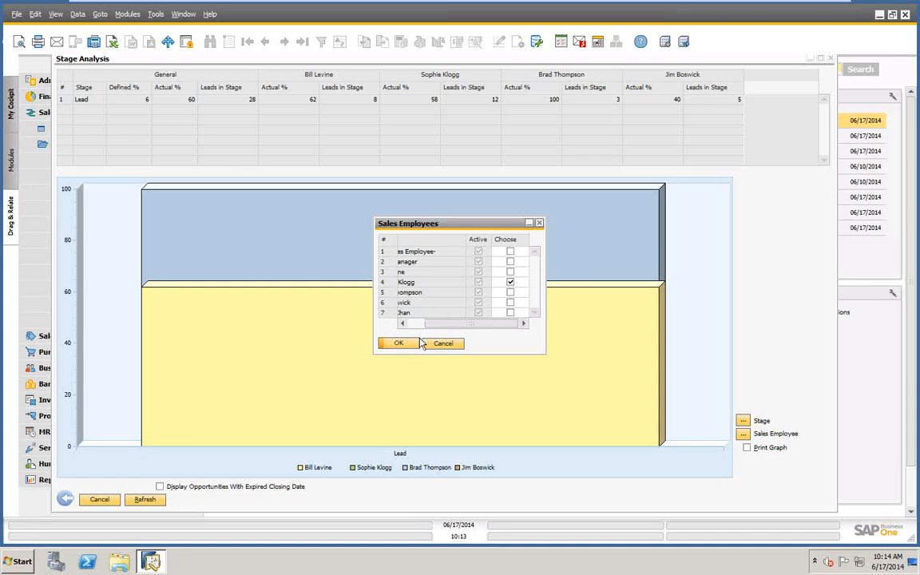
click(397, 344)
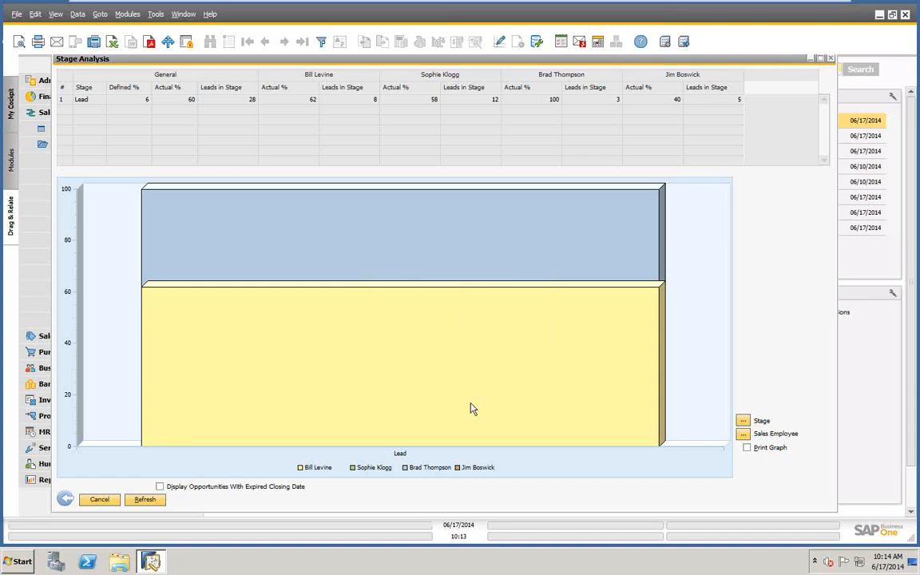
click(147, 498)
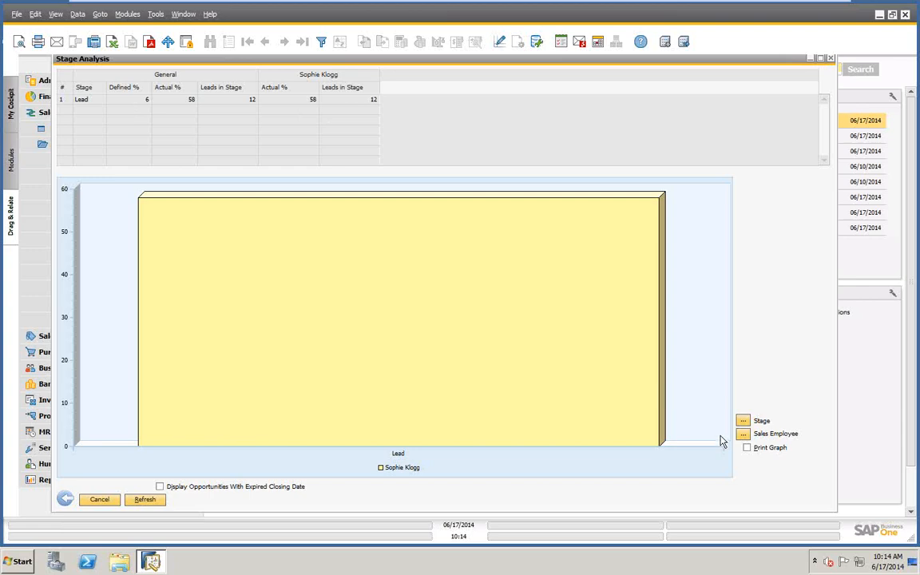
Step: Add the 1st Meeting stage to the Stage Analysis, clear the sales employee selection and refresh the report
click(743, 421)
click(509, 262)
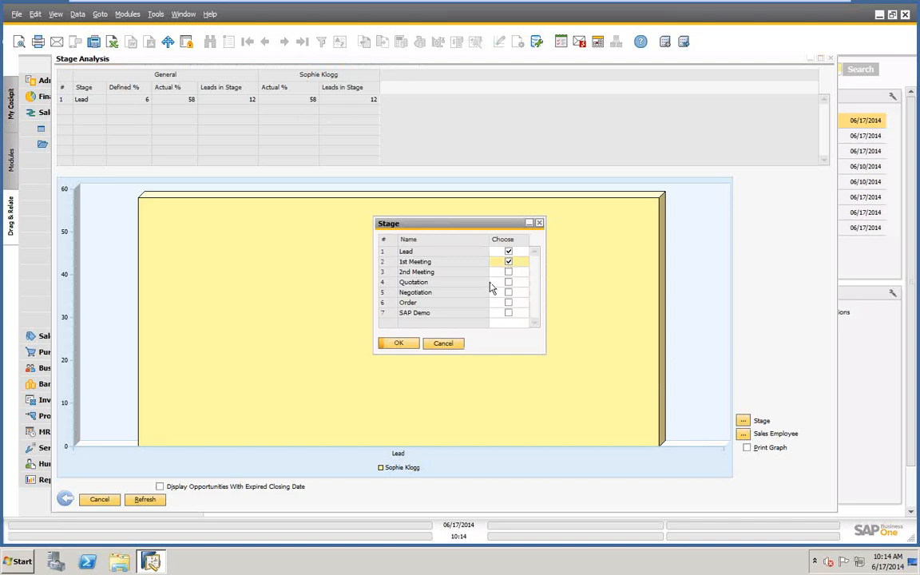
click(397, 343)
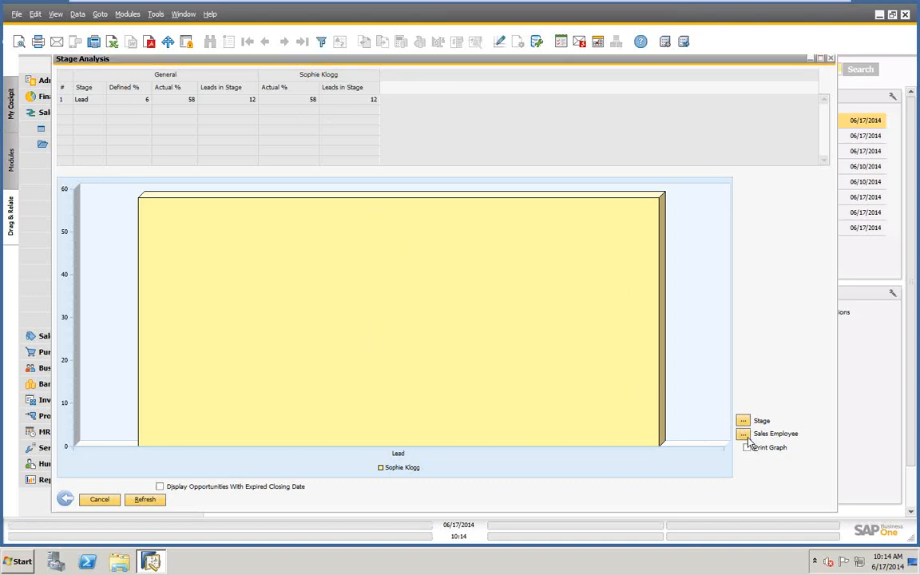
click(743, 434)
drag(458, 323, 475, 323)
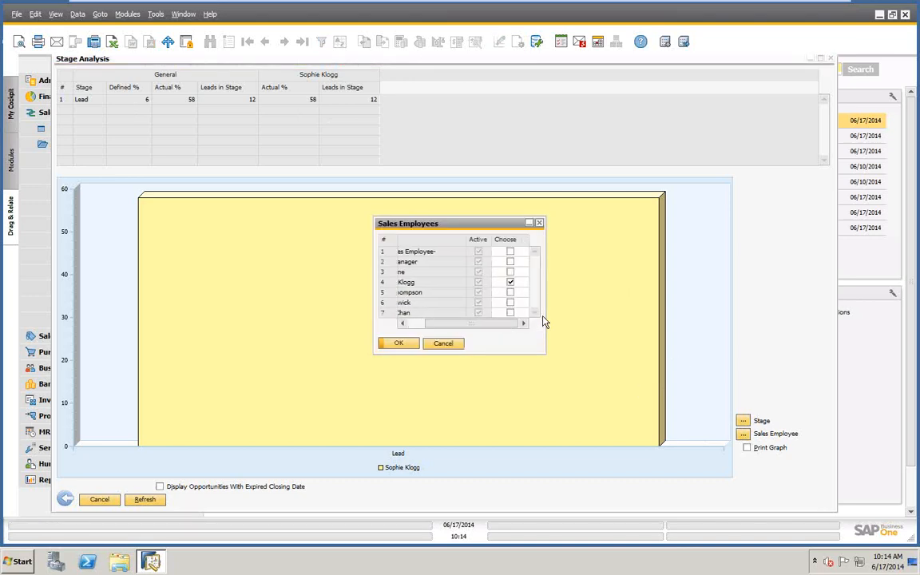
click(399, 343)
click(145, 499)
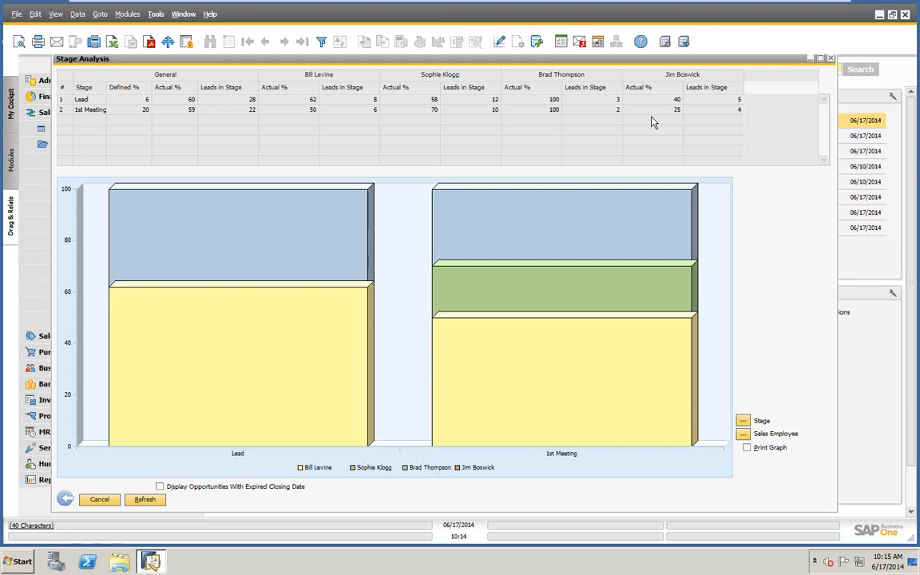
Step: Close the Stage Analysis report with its selection criteria and open the Opportunities Pipeline report
click(96, 501)
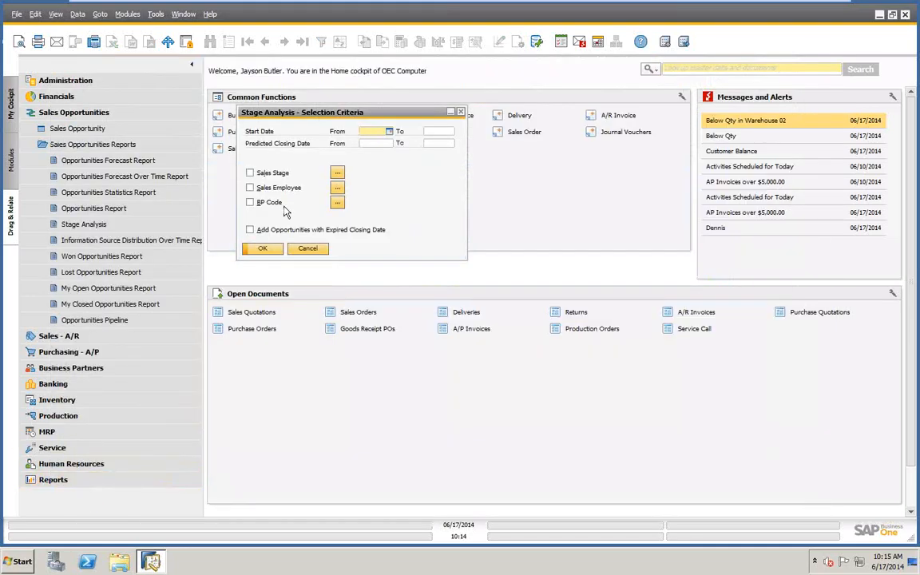
click(308, 249)
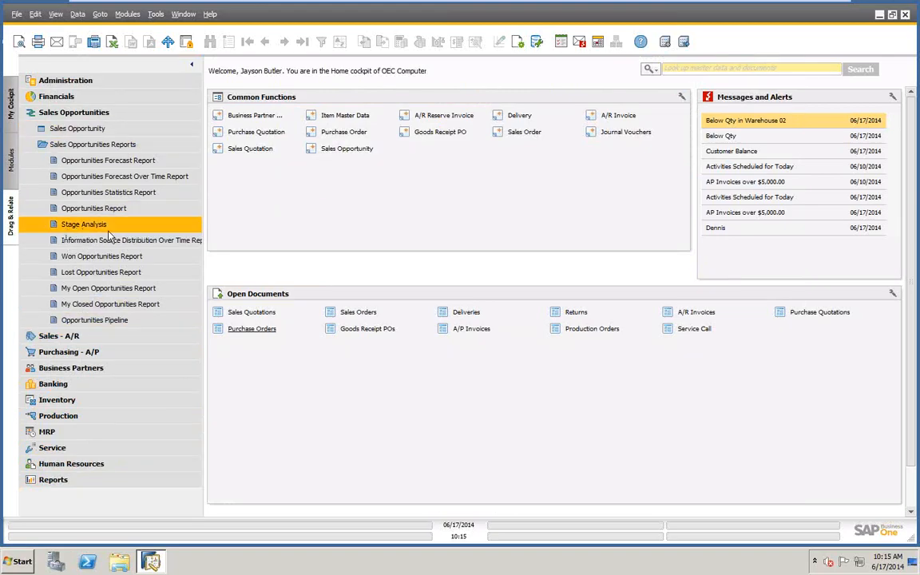
click(85, 323)
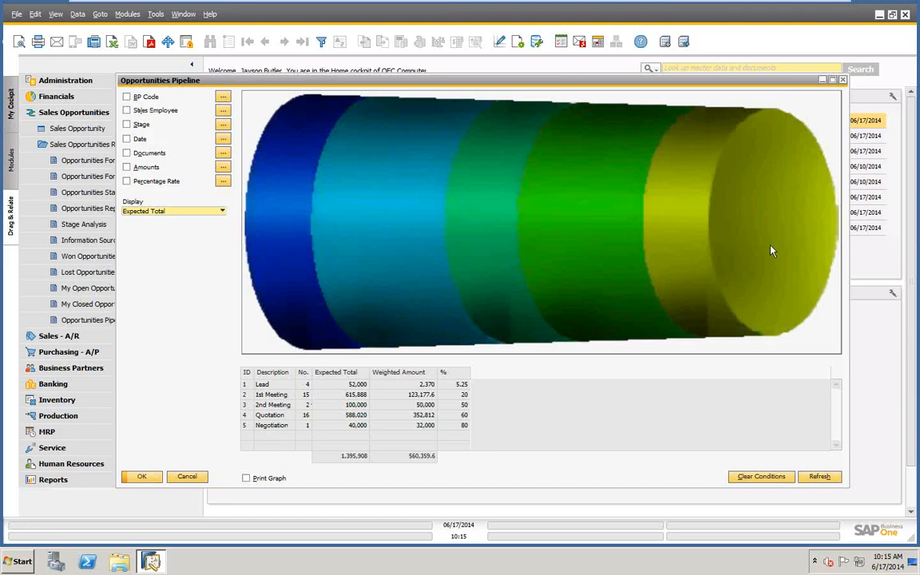
Step: Restrict the Opportunities Pipeline to the ninth listed business partner, using its code for both From and To, and refresh the chart
click(223, 97)
click(506, 246)
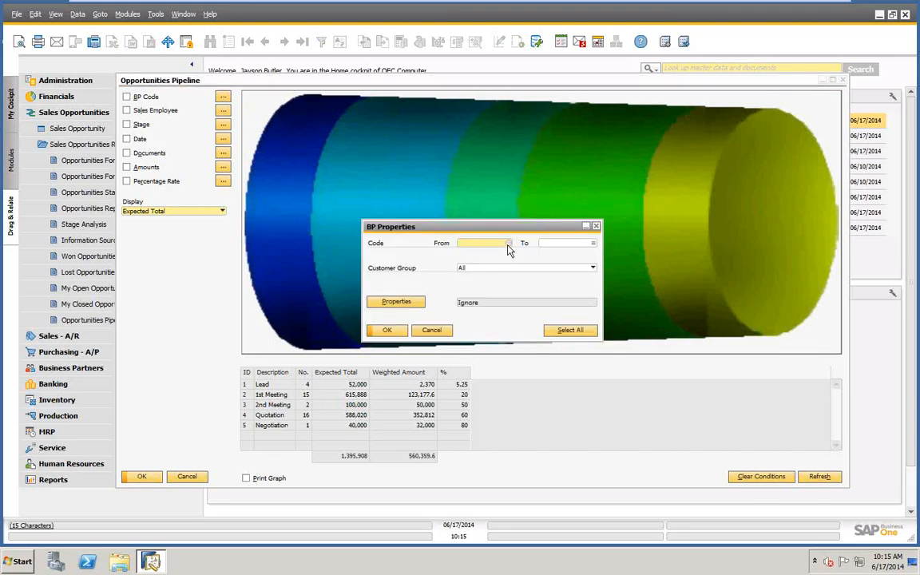
click(509, 243)
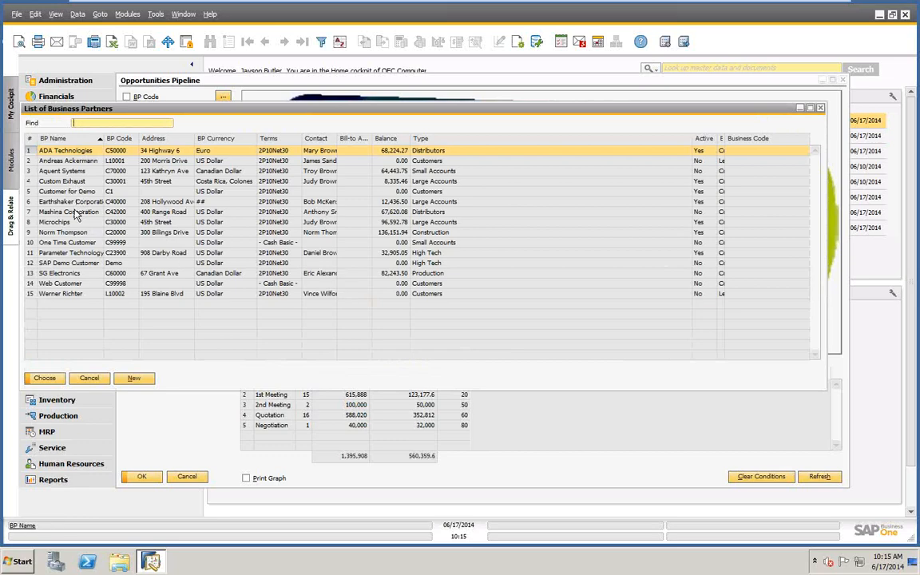
click(60, 232)
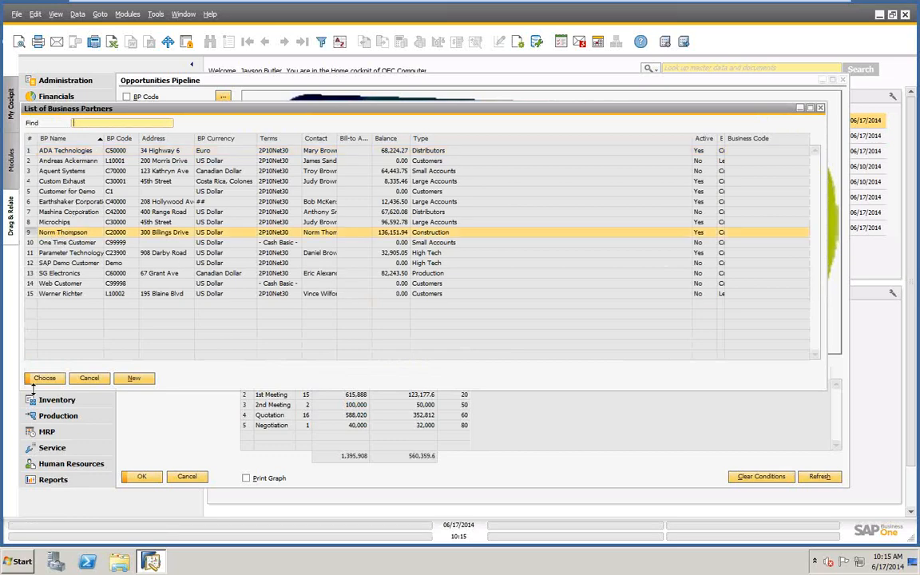
click(44, 379)
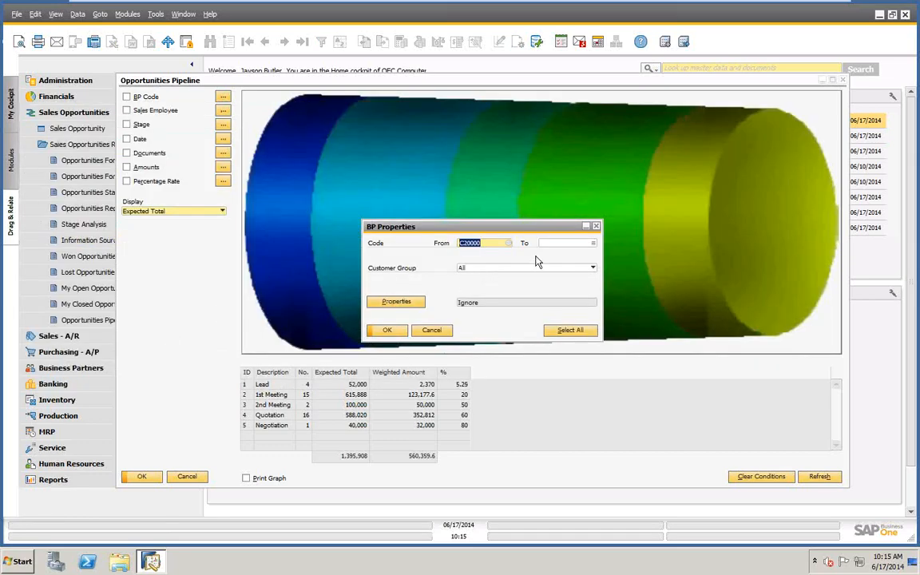
click(549, 243)
key(Tab)
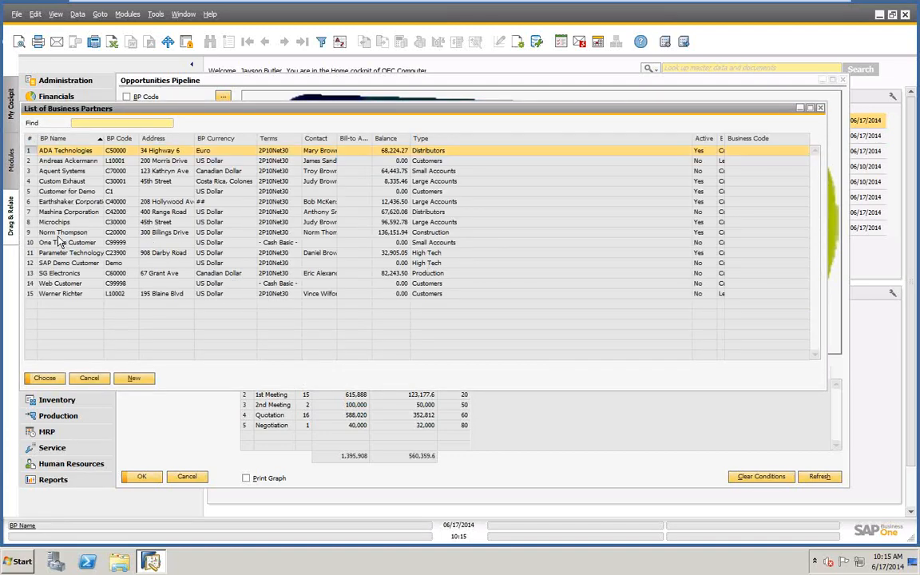
click(56, 233)
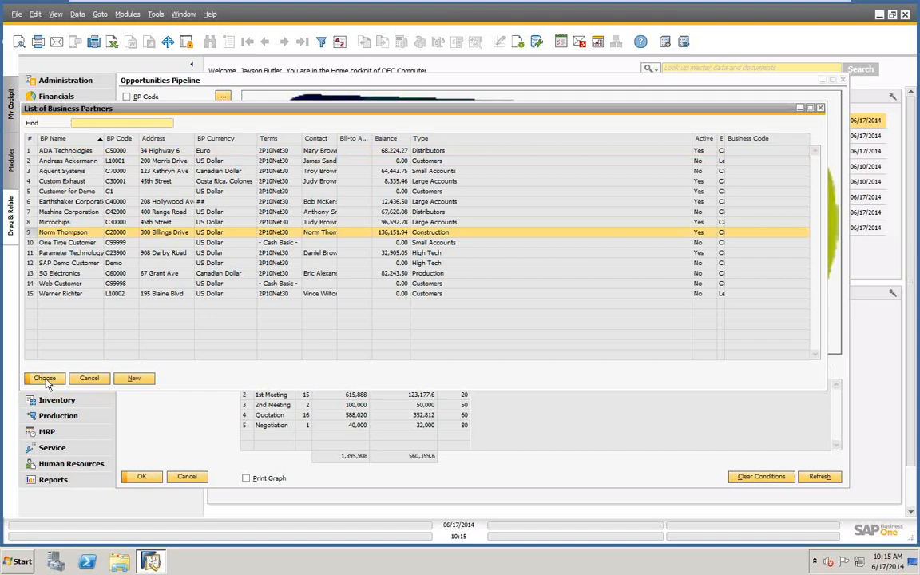
click(44, 377)
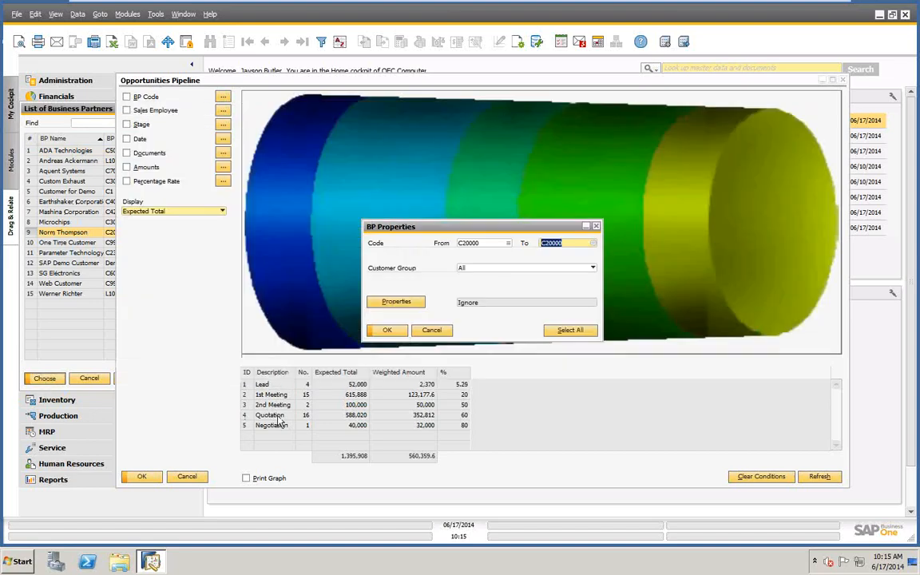
click(386, 330)
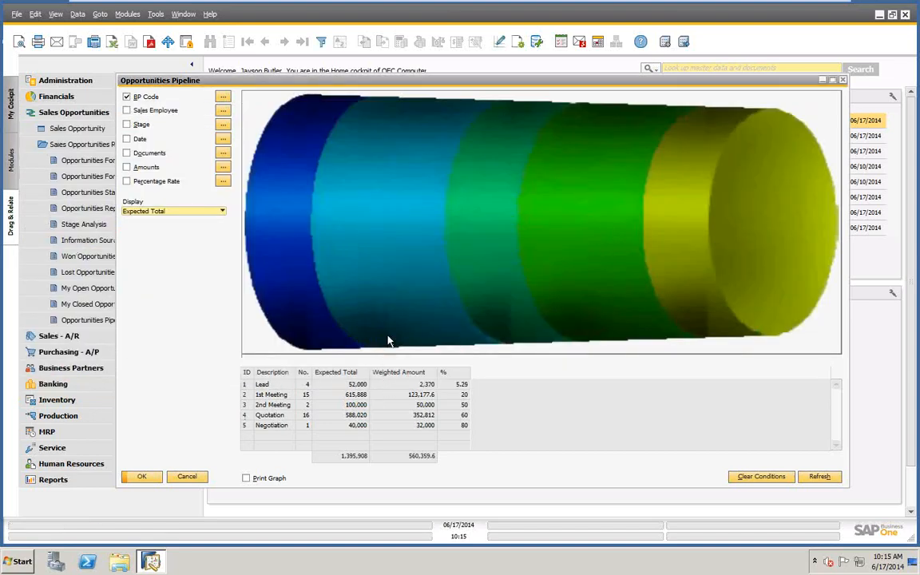
click(816, 479)
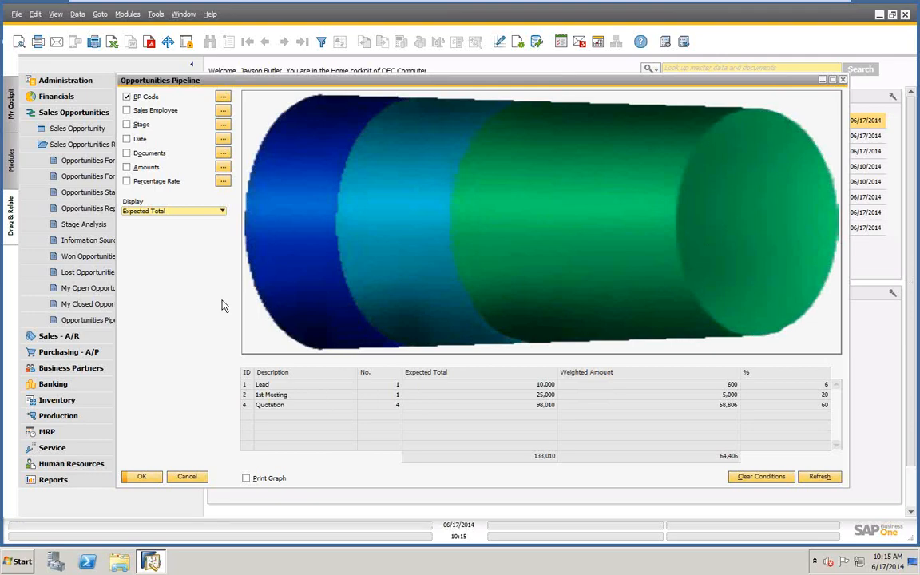
Step: View the pipeline by Weighted Total Amount and by Closing Percentage, then return the display to Expected Total
click(222, 211)
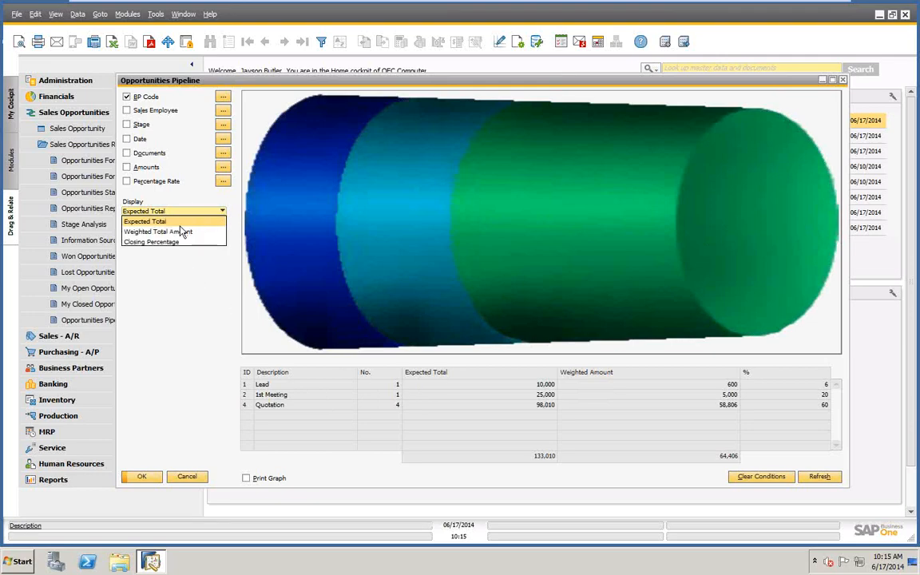
click(173, 233)
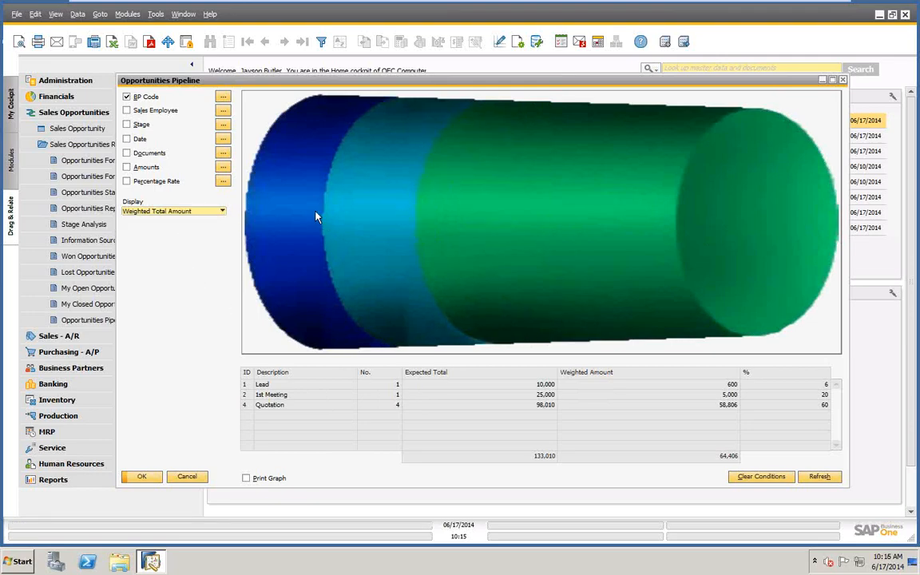
click(222, 210)
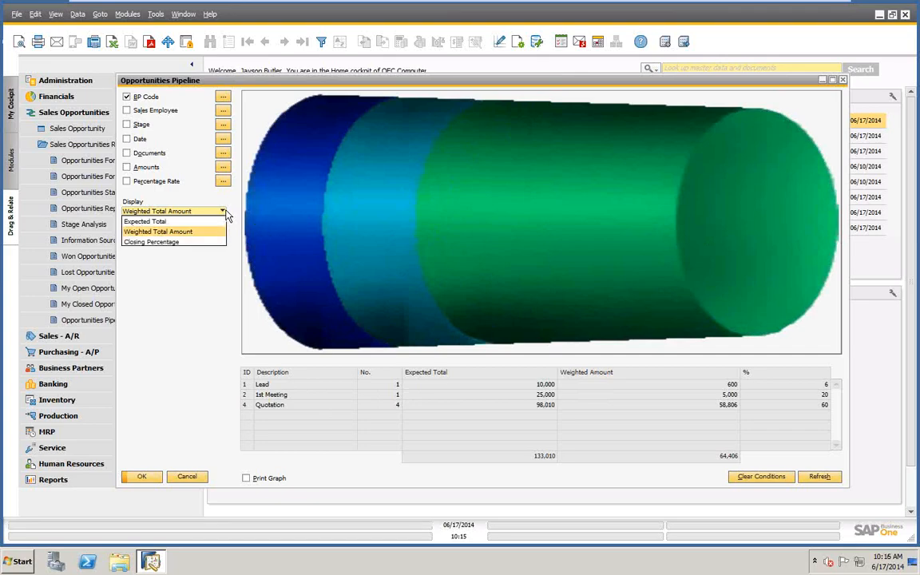
click(171, 236)
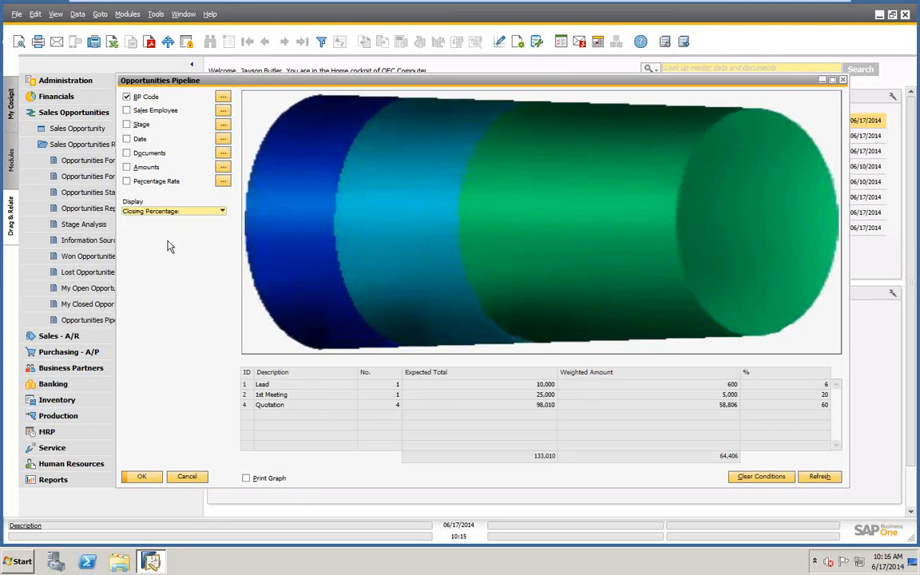
click(223, 210)
click(156, 221)
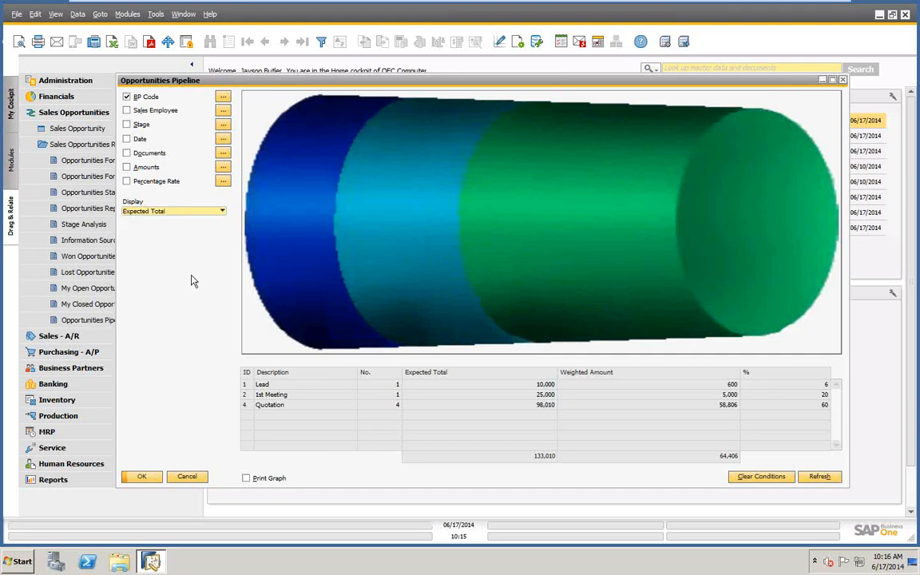
Step: Remove the BP Code restriction from the Opportunities Pipeline and refresh it for all business partners
click(223, 97)
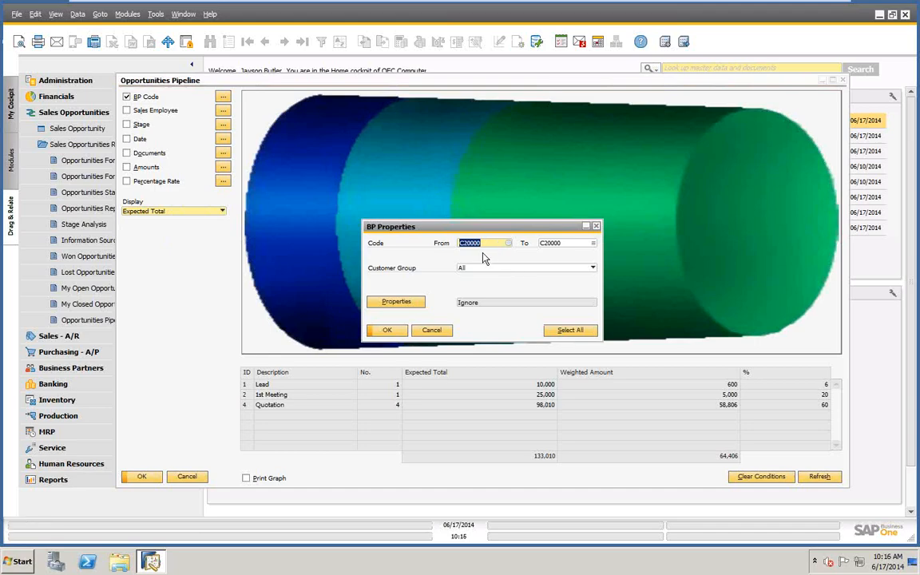
click(431, 330)
click(127, 96)
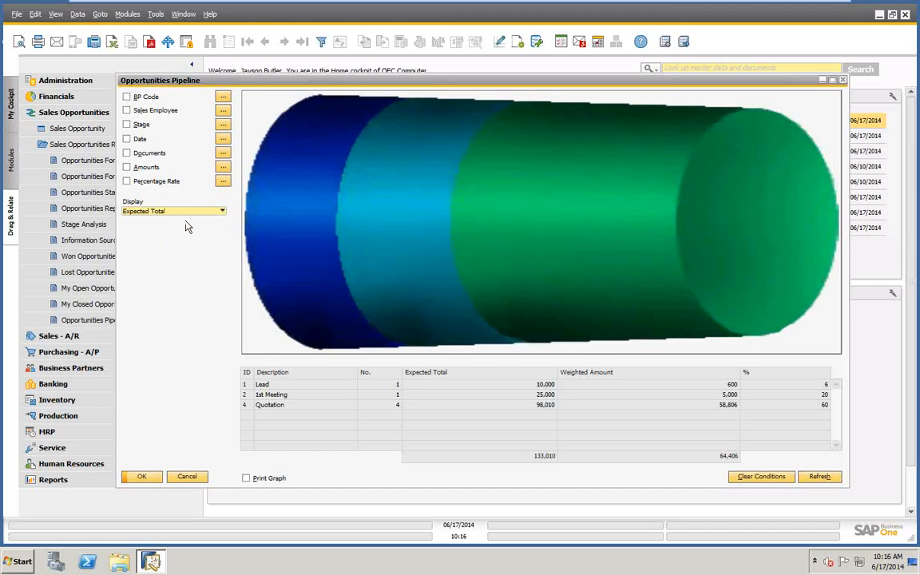
click(820, 476)
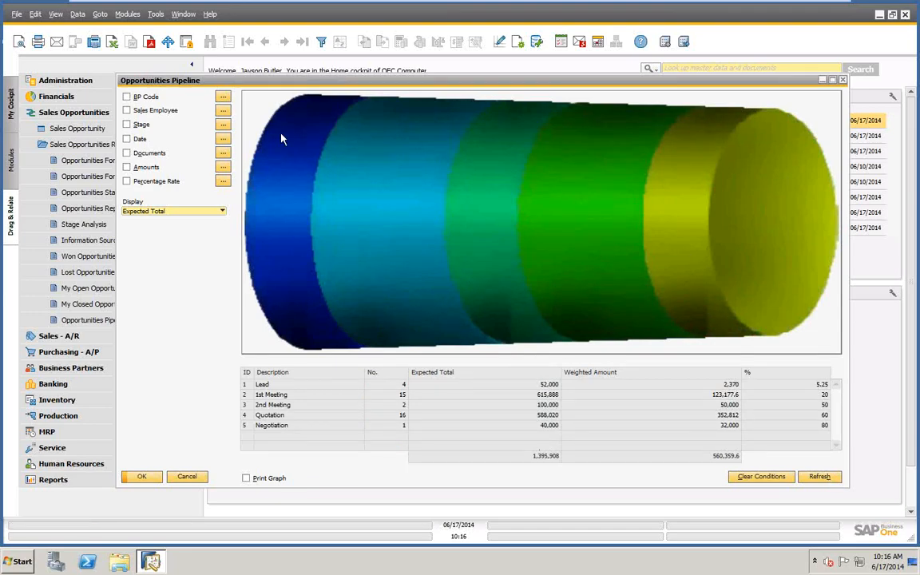
Step: Restrict the Opportunities Pipeline to Sales Quotation documents and refresh the chart
click(222, 152)
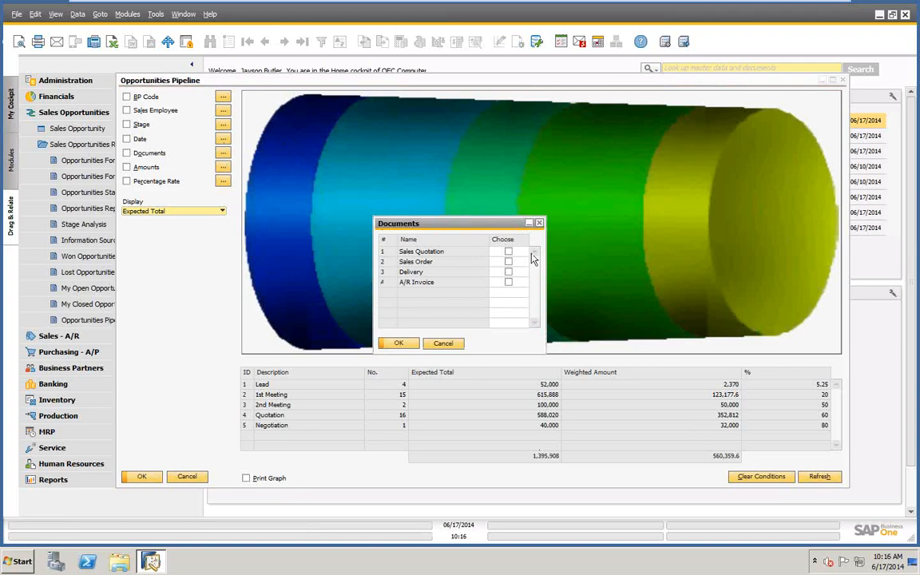
click(509, 253)
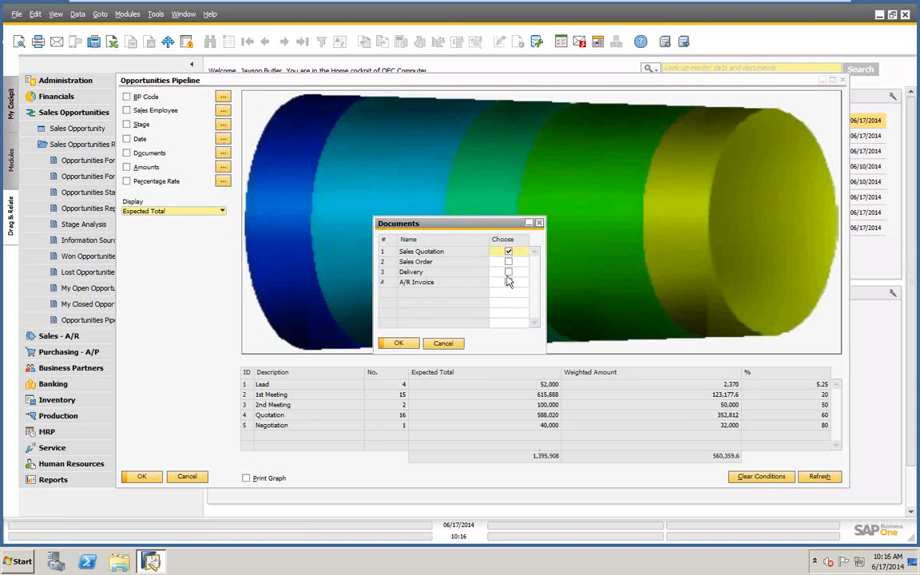
click(399, 343)
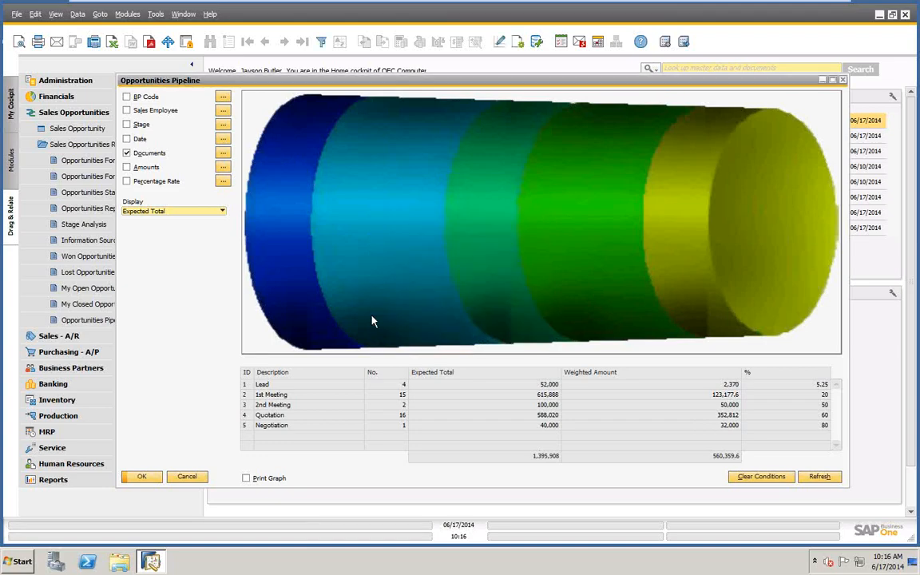
click(819, 477)
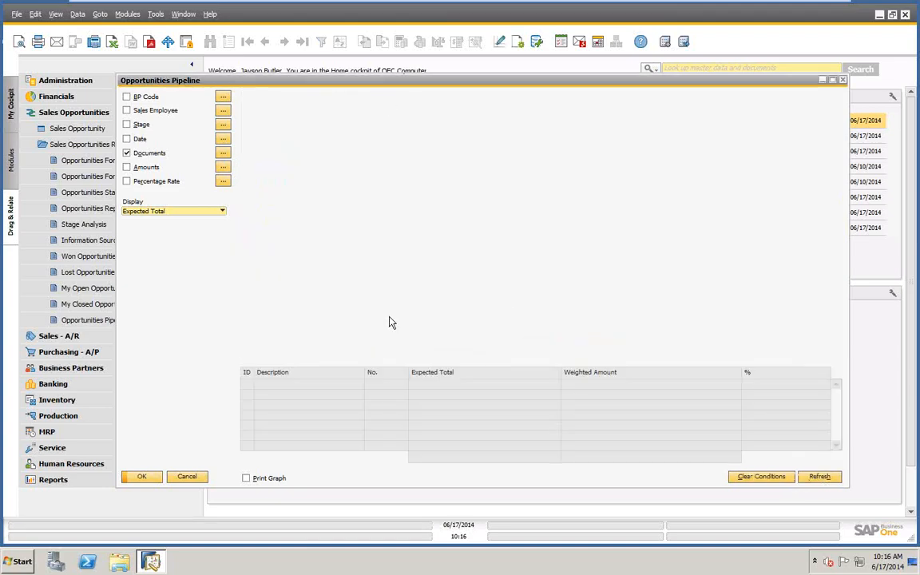
Step: Replace the Documents restriction in the pipeline with the fourth listed sales employee and refresh the chart
click(126, 152)
click(223, 111)
click(485, 324)
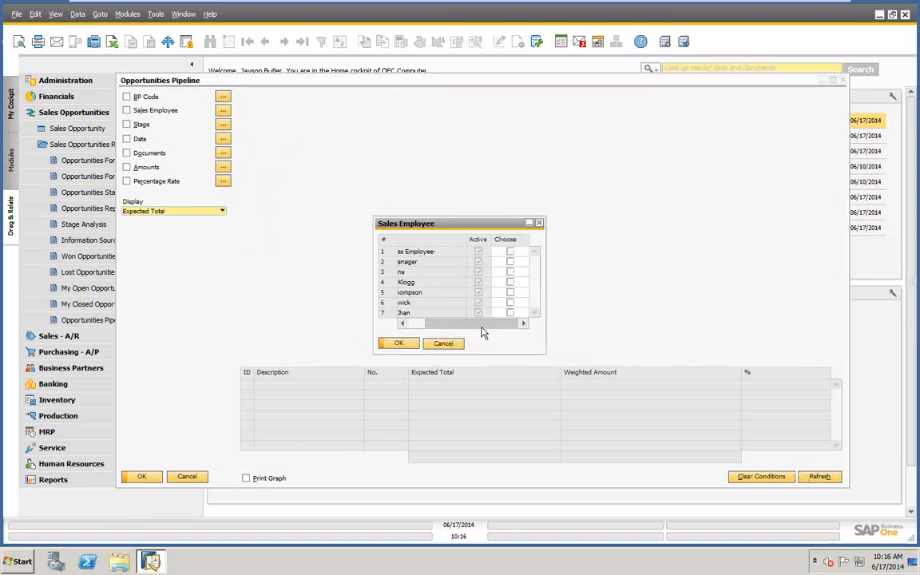
click(510, 282)
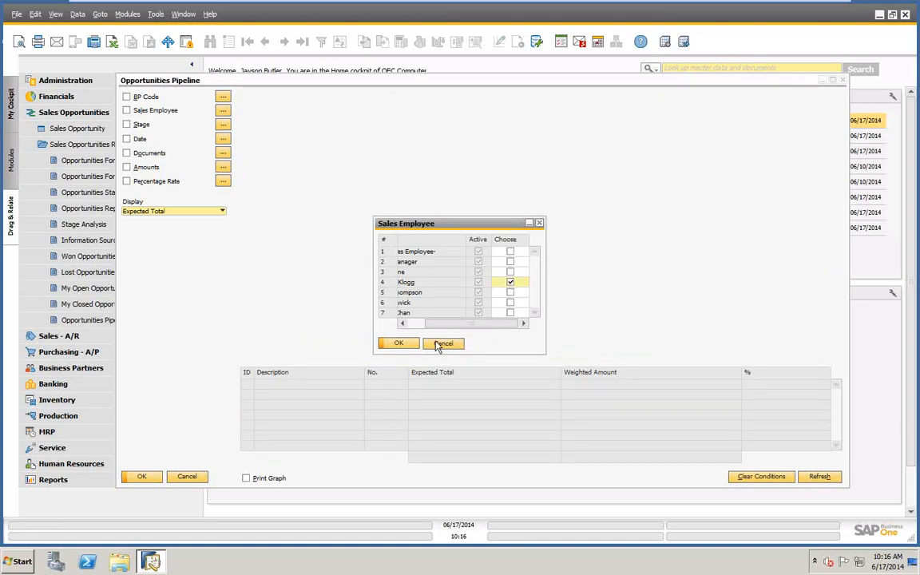
click(399, 343)
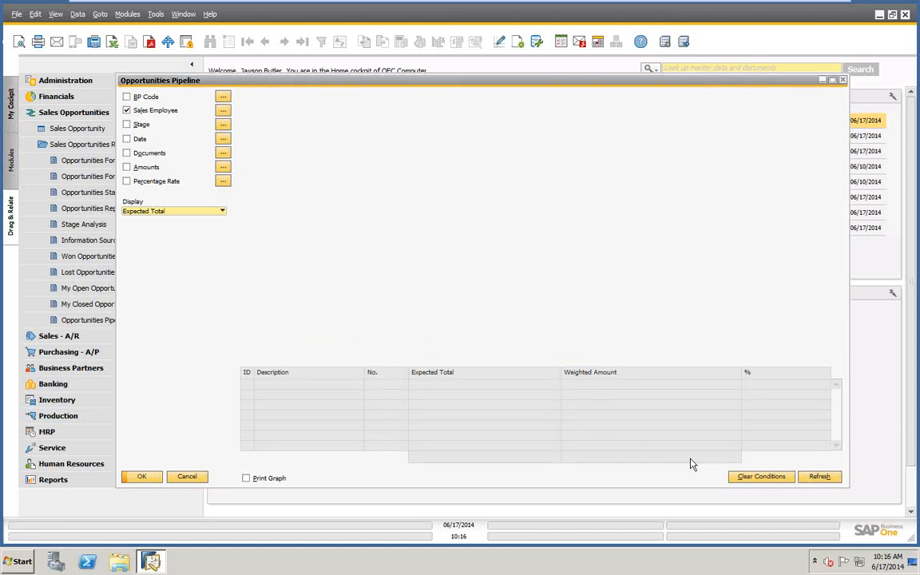
click(818, 478)
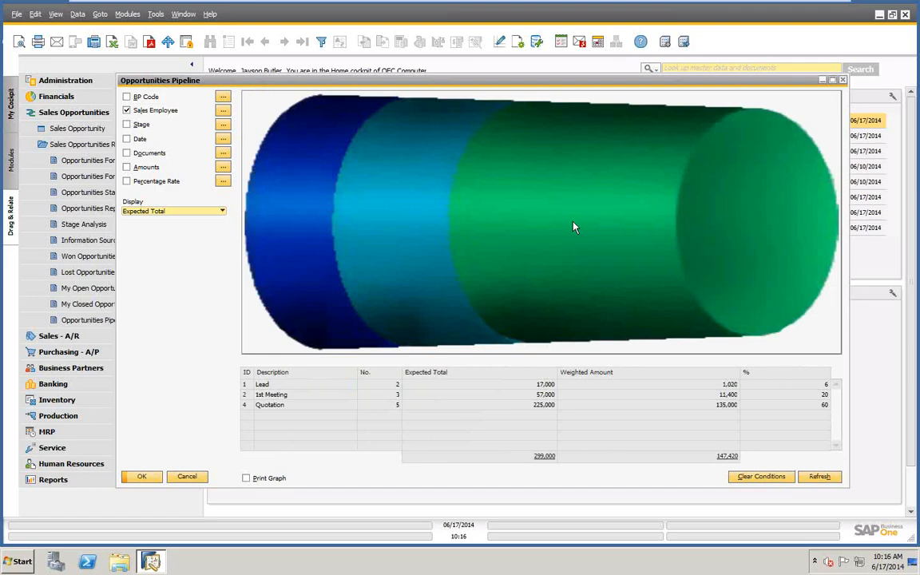
Step: Remove the Sales Employee restriction, refresh the pipeline, and open its Dynamic Opportunity Analysis
click(127, 111)
click(822, 478)
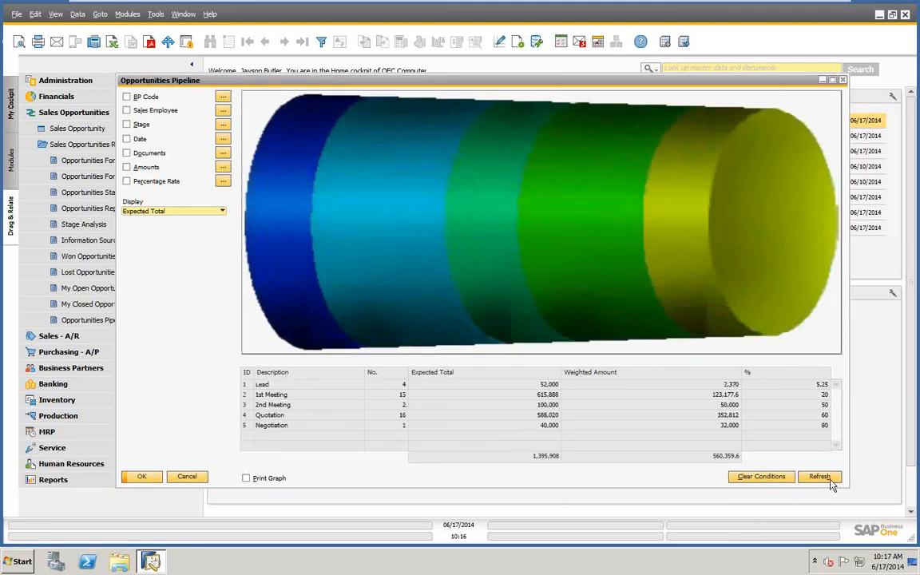
click(123, 14)
click(112, 31)
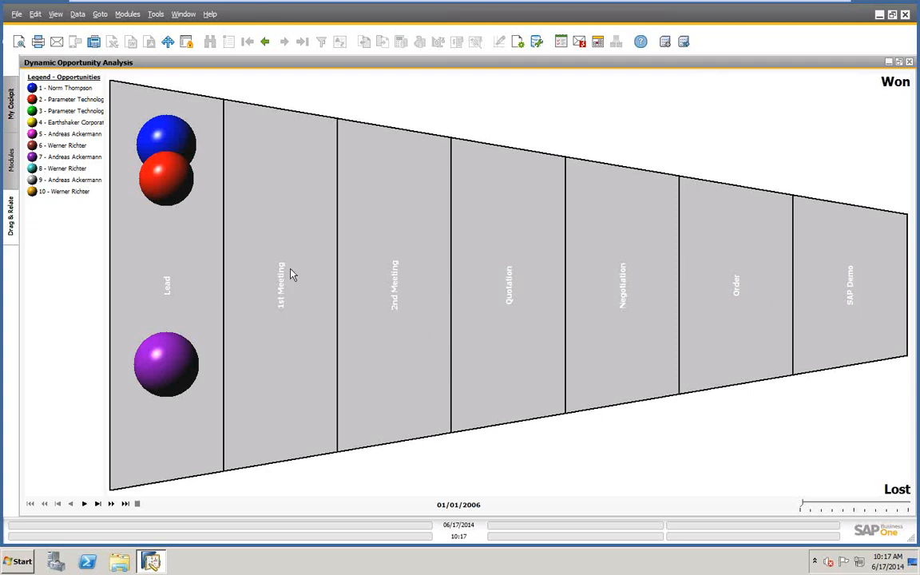
Step: Advance the opportunity animation day by day to 01/03/2006, and play it through to the end of the timeline
click(98, 504)
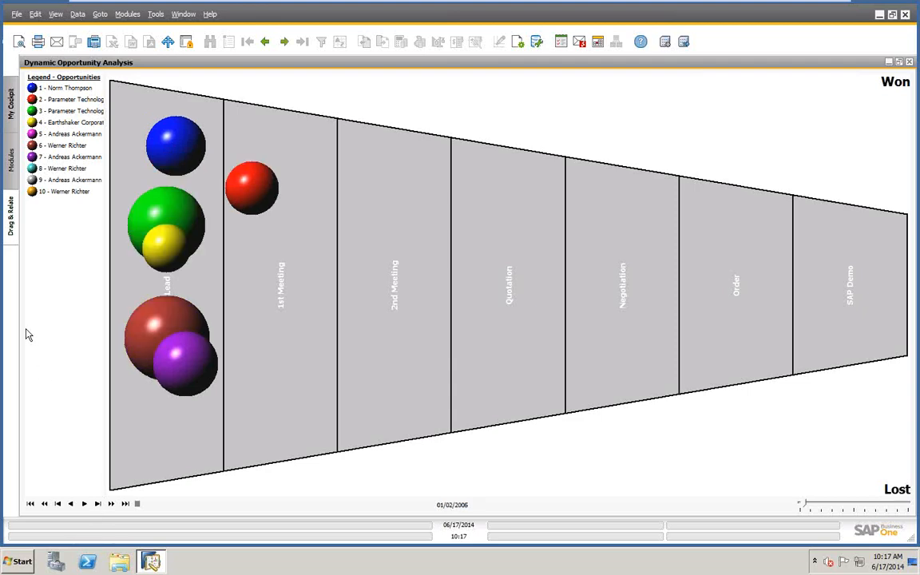
click(97, 504)
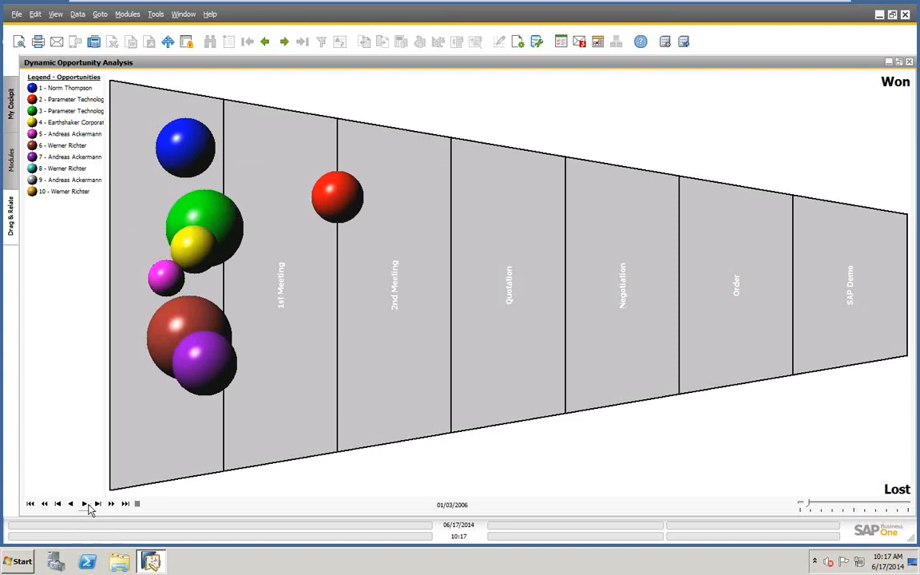
click(84, 504)
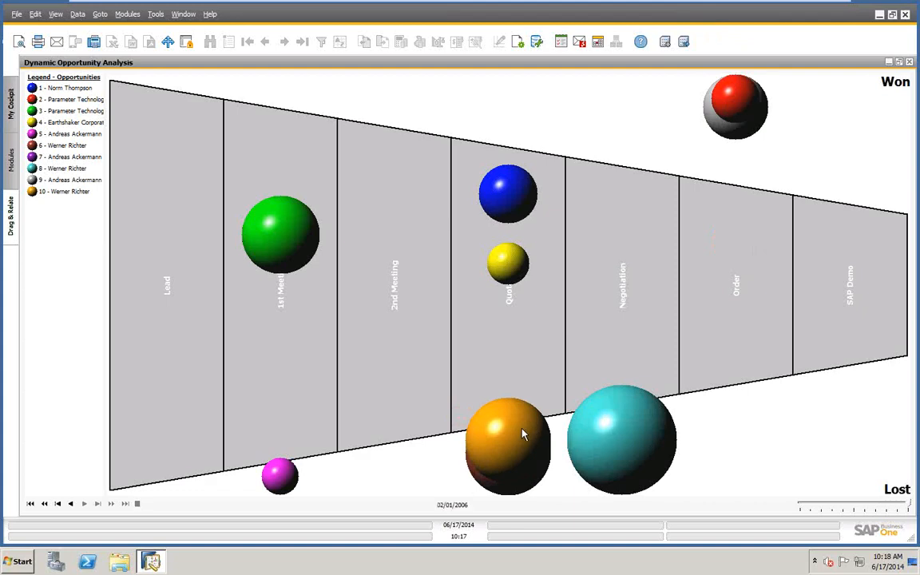
Step: Open the lost opportunity behind the turquoise bubble under Negotiation, review its summary and stages, and close it
click(626, 435)
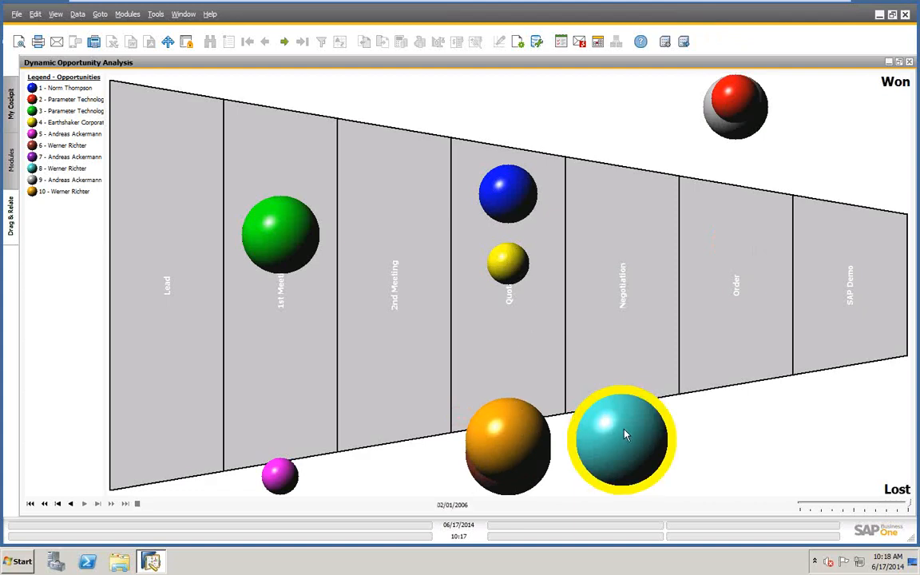
double_click(625, 435)
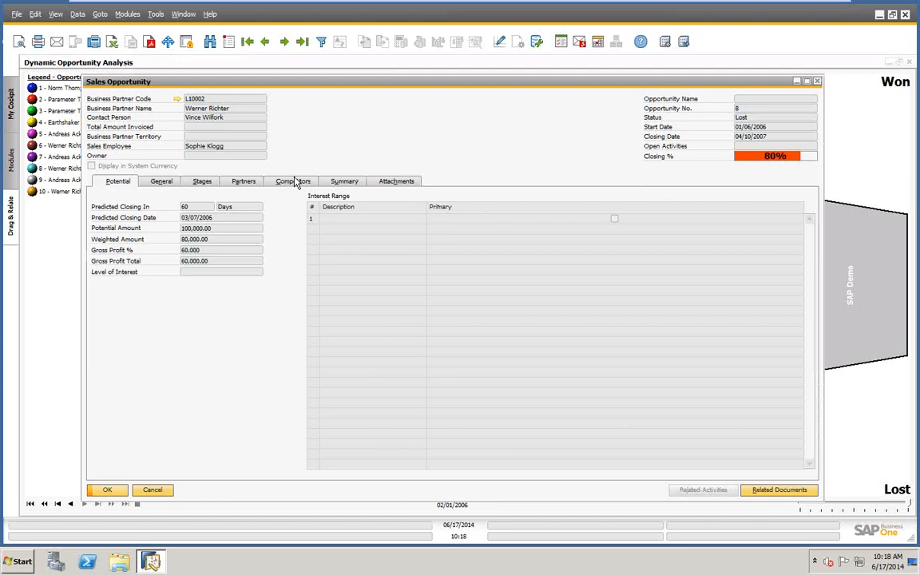
click(336, 183)
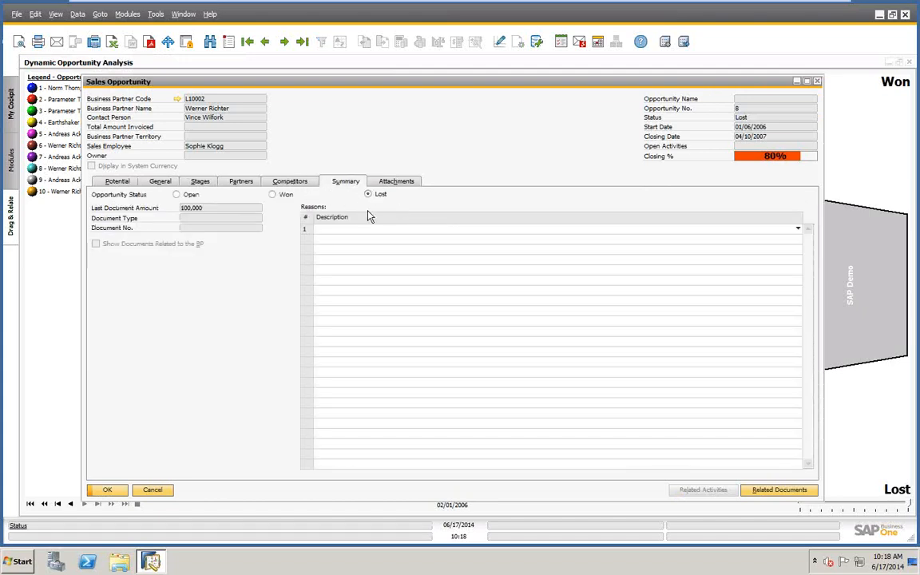
click(201, 181)
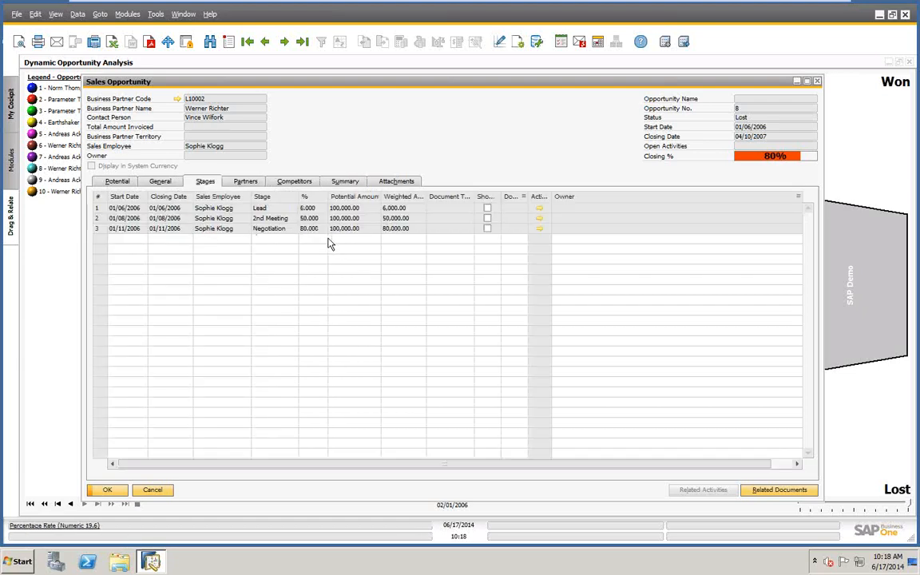
click(153, 491)
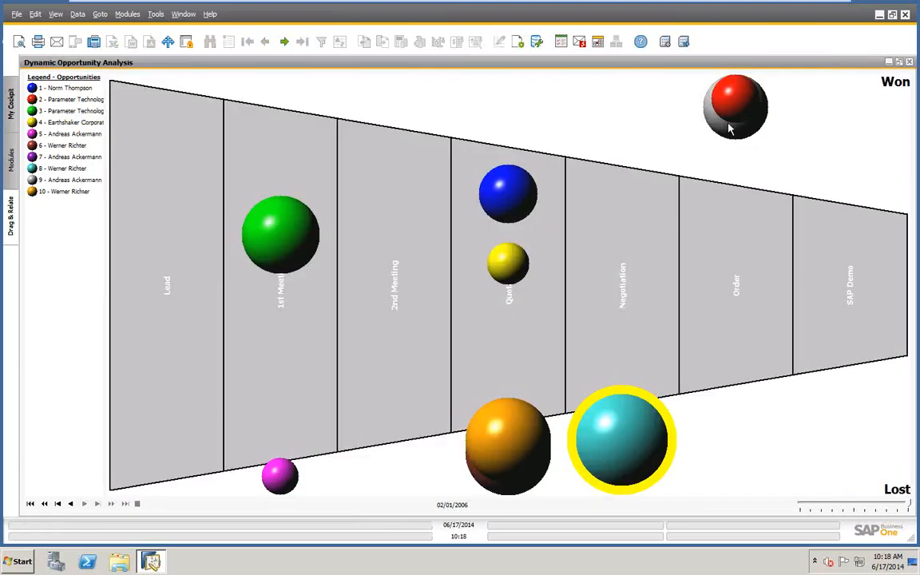
Step: Open the won Parameter Technology opportunity behind the red bubble, review its stages and summary, and close it
double_click(735, 102)
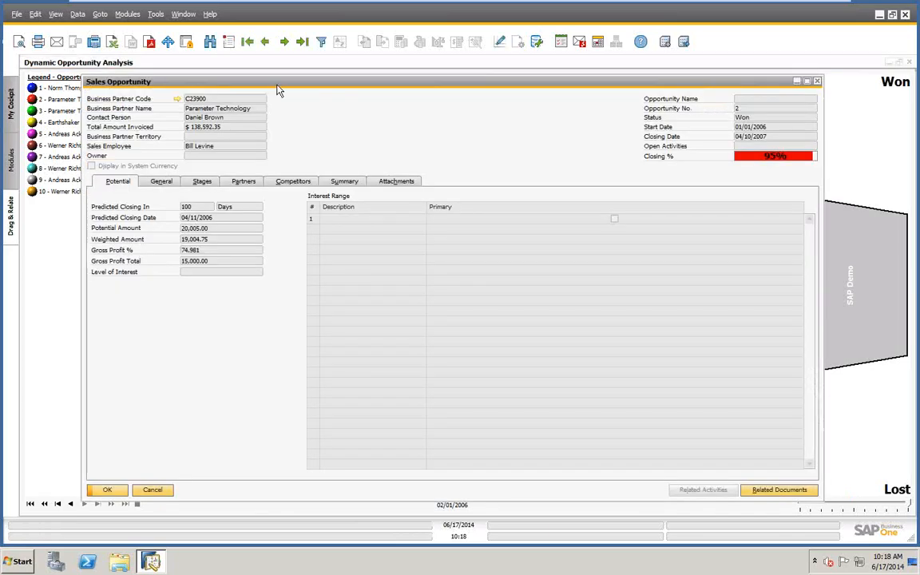
click(204, 182)
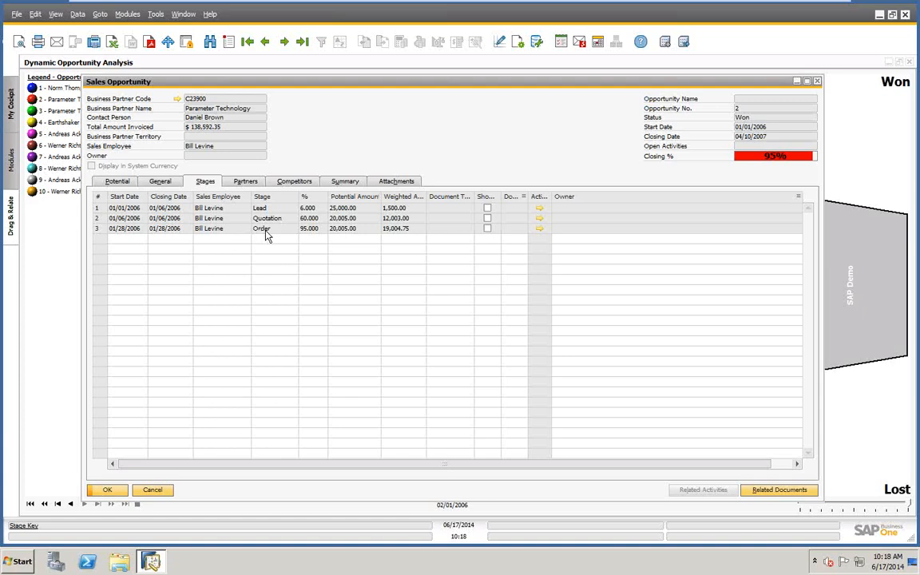
click(337, 183)
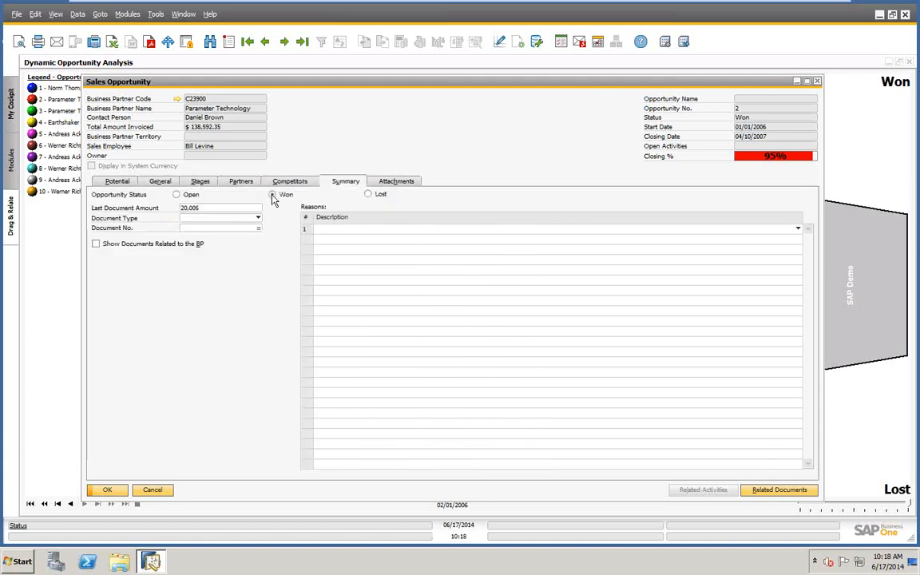
click(816, 82)
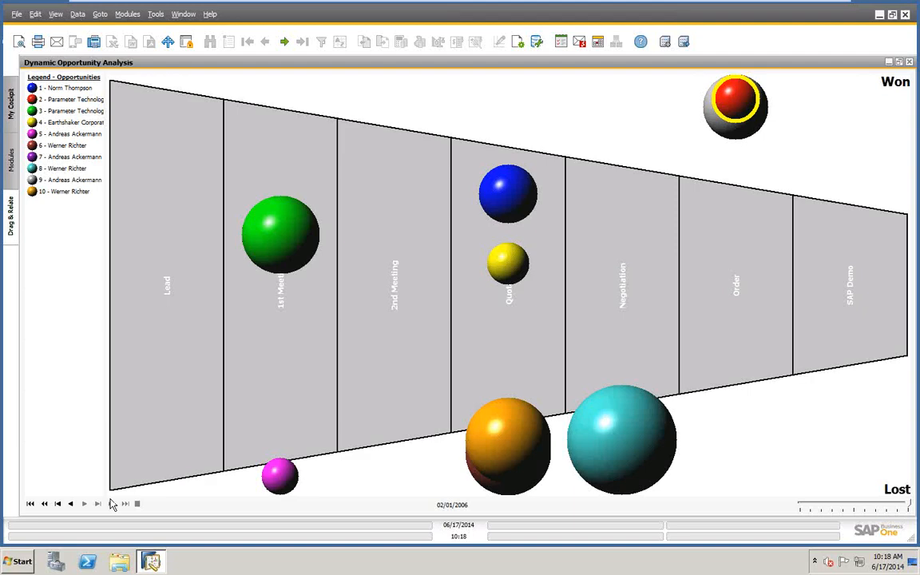
Step: Run the opportunity animation backward to 01/30/2006, and step one day forward and one day back
click(71, 505)
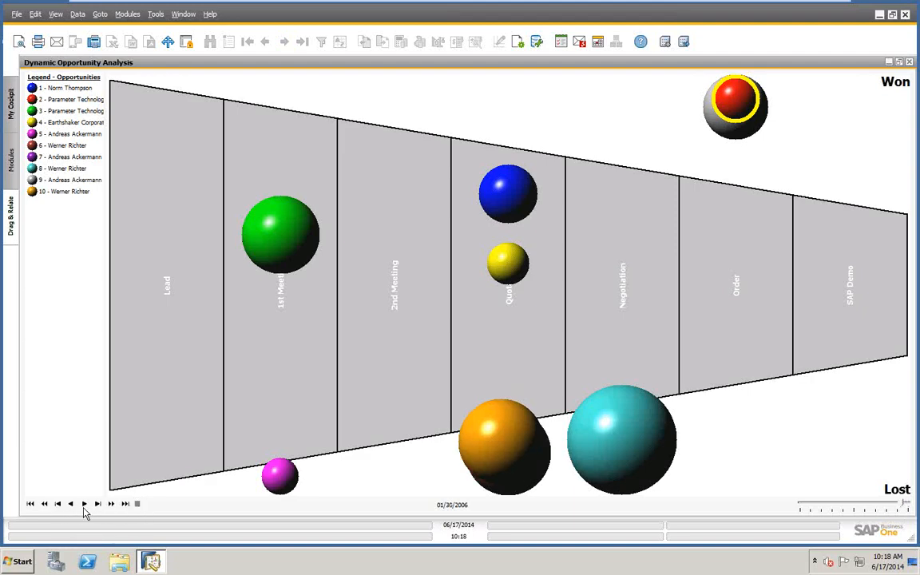
click(97, 505)
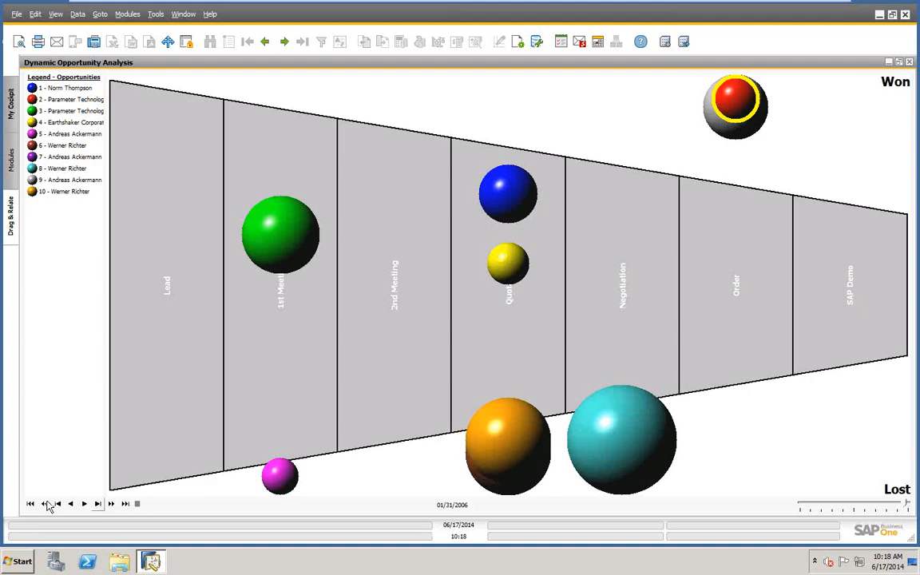
click(57, 504)
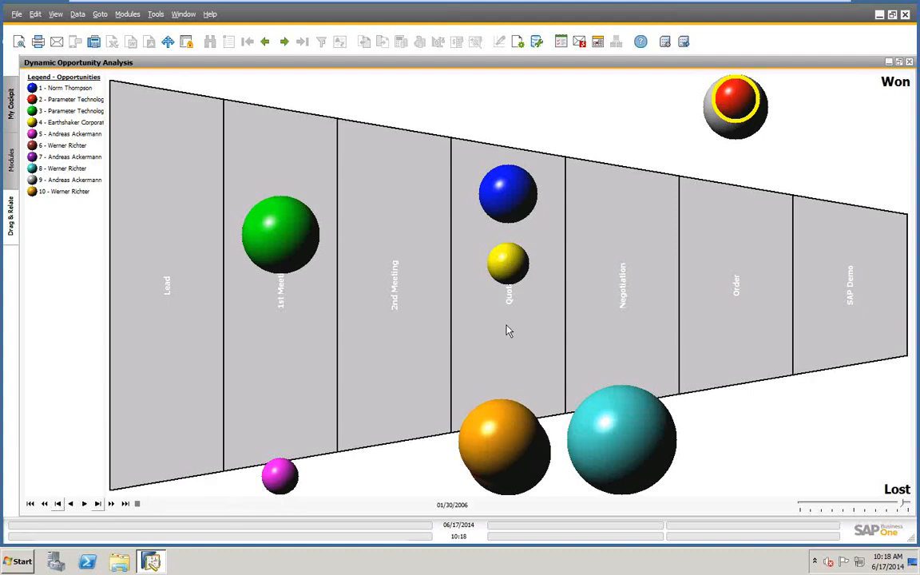
Step: Reset the animation timeline to 01/01/2006, advance one day, and play the opportunities' progress again
drag(903, 503, 766, 499)
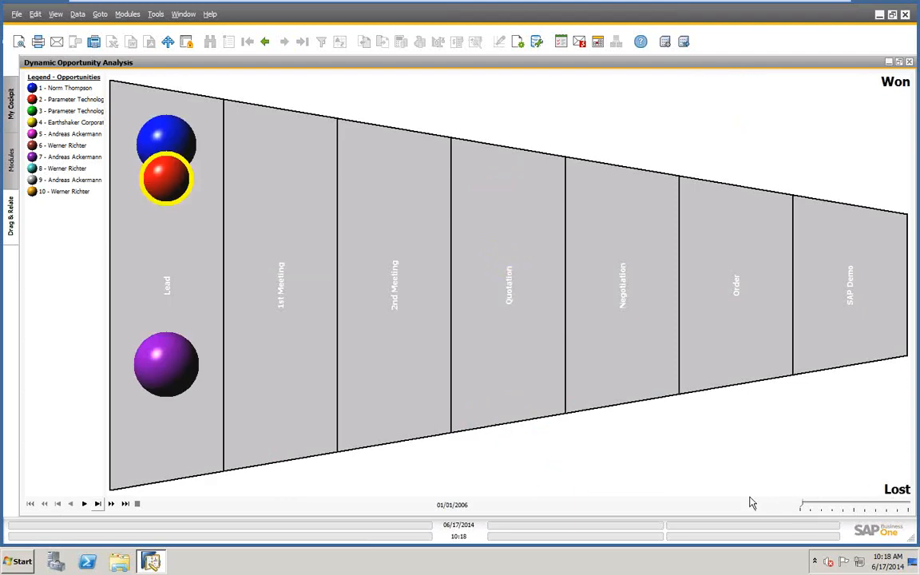
click(98, 504)
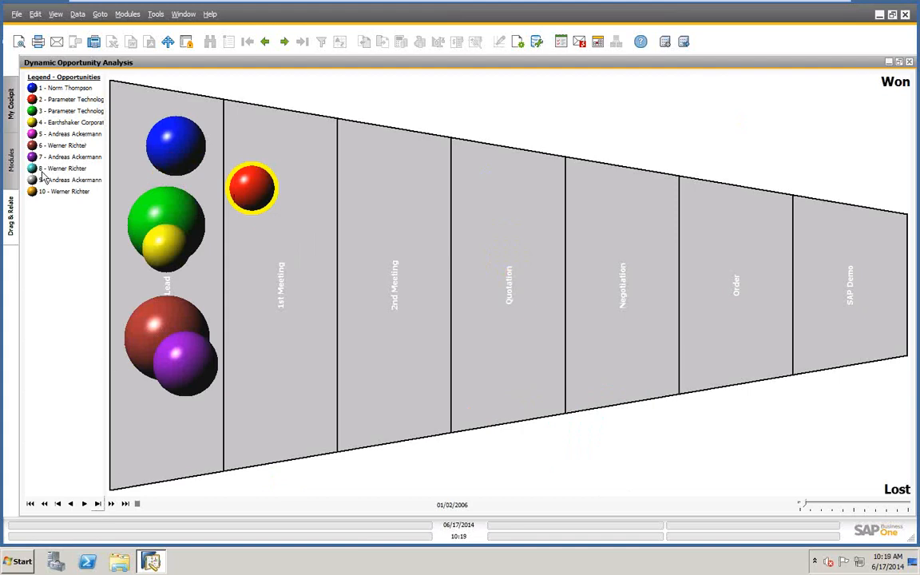
click(84, 504)
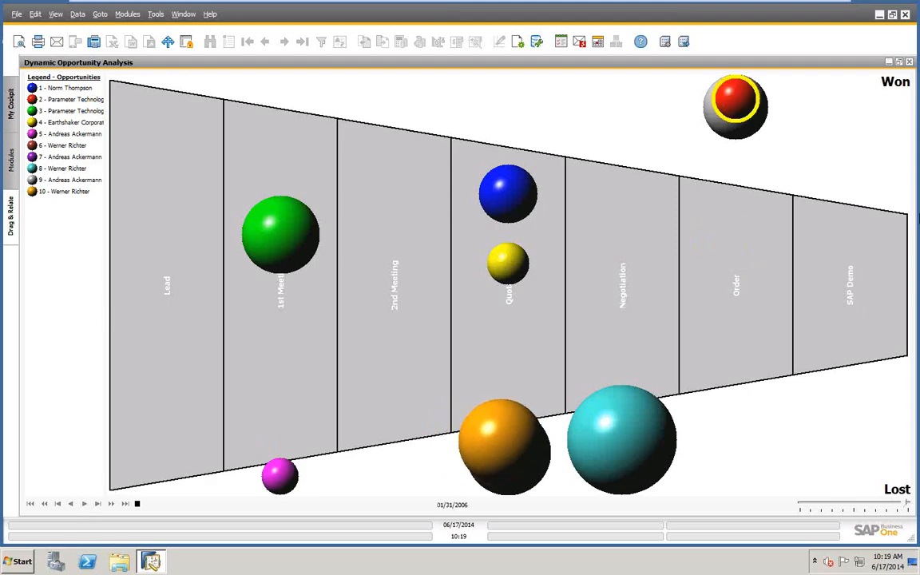
Step: Close the Dynamic Opportunity Analysis and the Opportunities Pipeline, and open the Opportunities Forecast Report's selection criteria
click(910, 63)
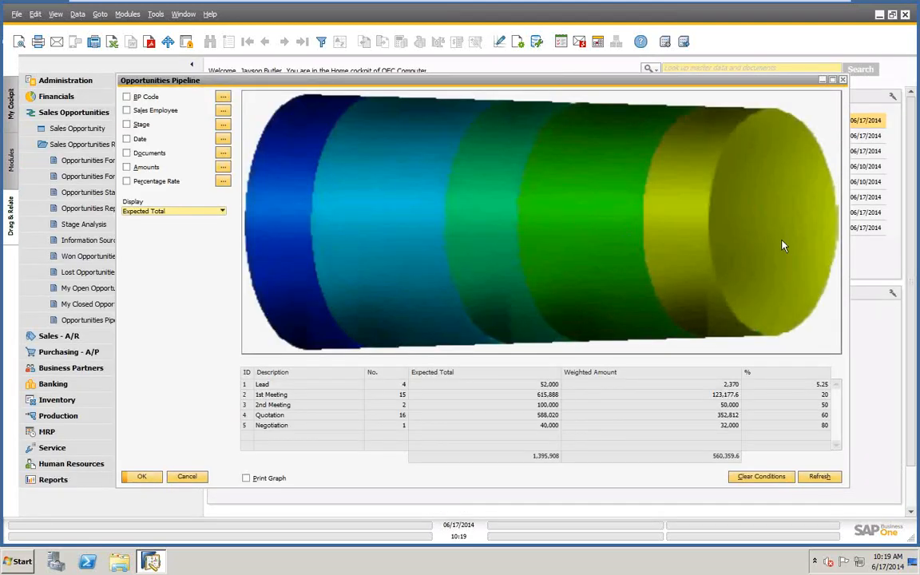
click(188, 477)
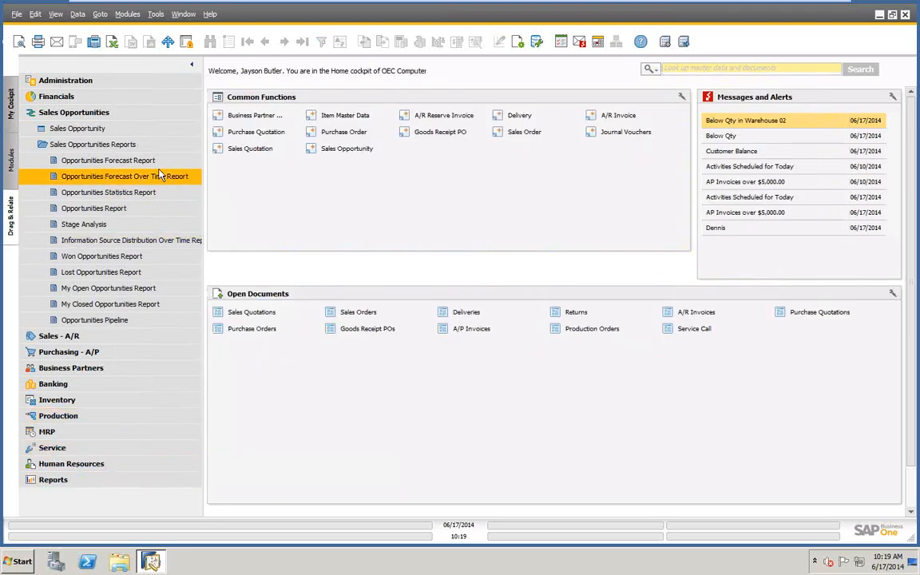
click(102, 160)
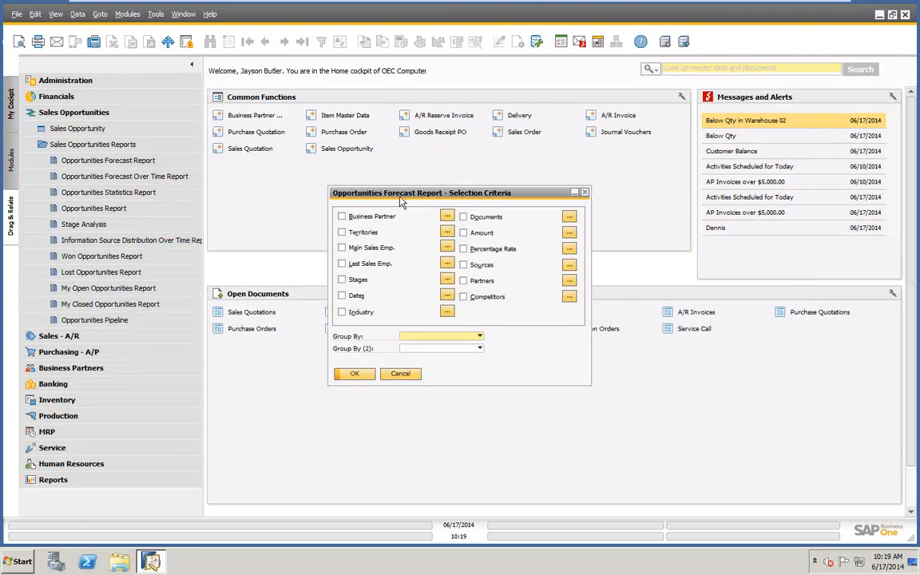
Step: Run the Opportunities Forecast Report without any selection criteria and enlarge its window to show all columns
drag(388, 202, 352, 170)
click(316, 347)
drag(303, 182, 143, 87)
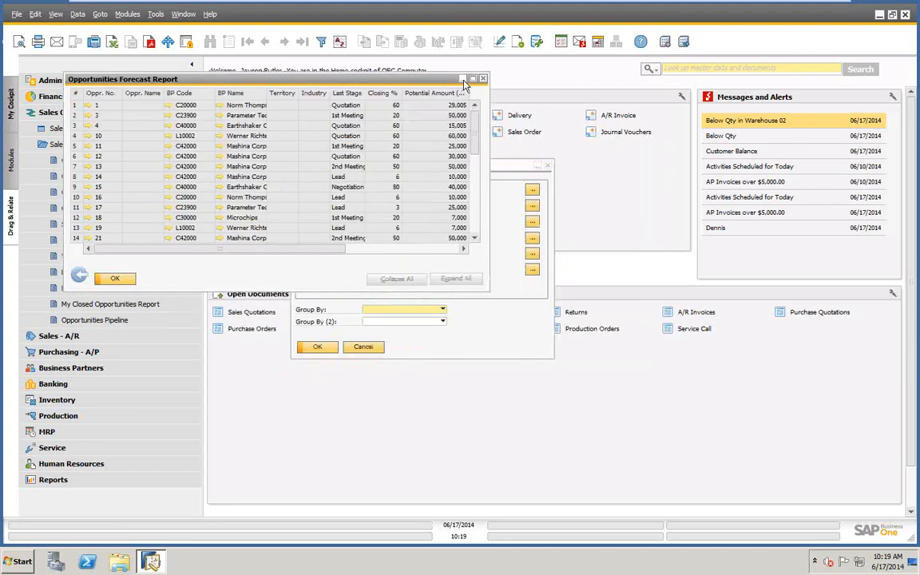
drag(487, 290, 789, 479)
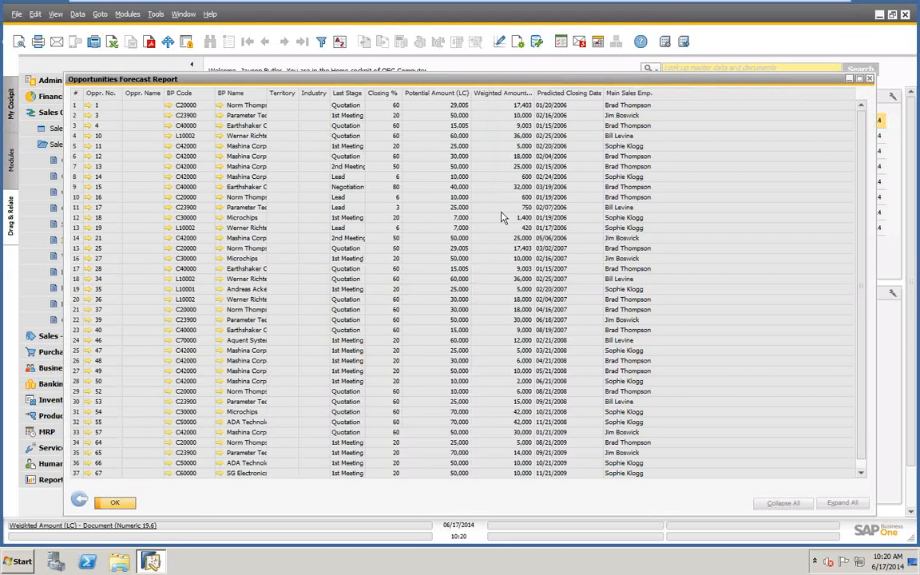
Step: Filter the forecast report by BP Name with the rule Equal and the business partner from the first row, and remove the filter again
click(322, 42)
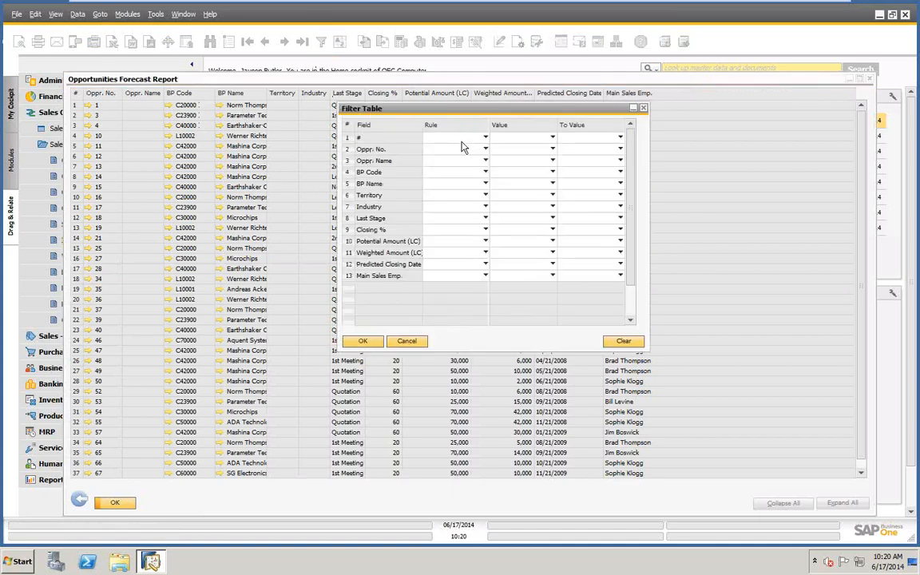
click(484, 184)
click(451, 196)
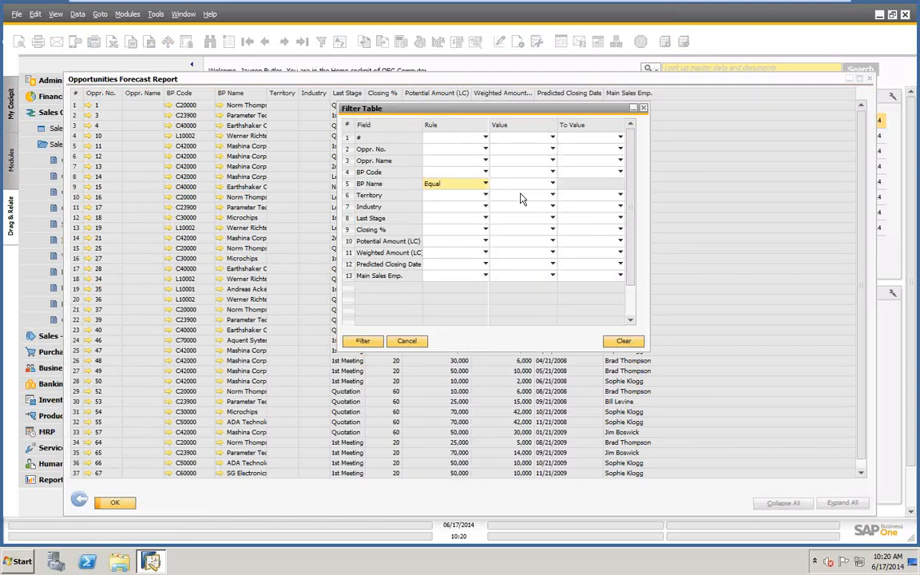
click(553, 185)
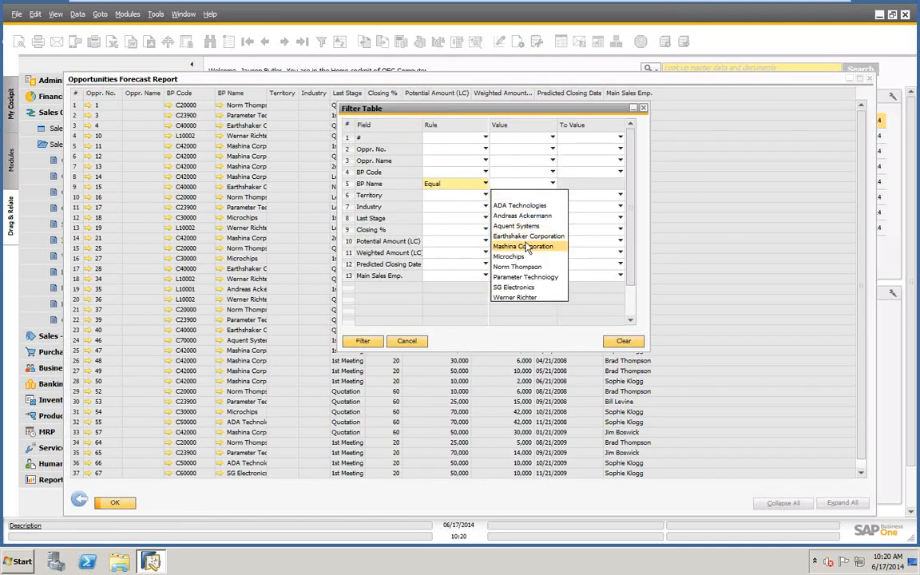
click(508, 268)
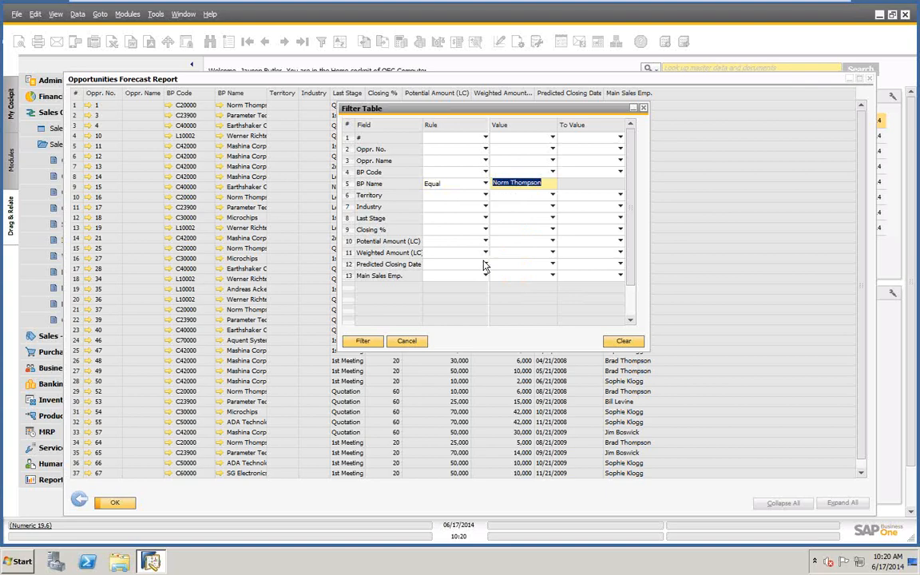
click(364, 341)
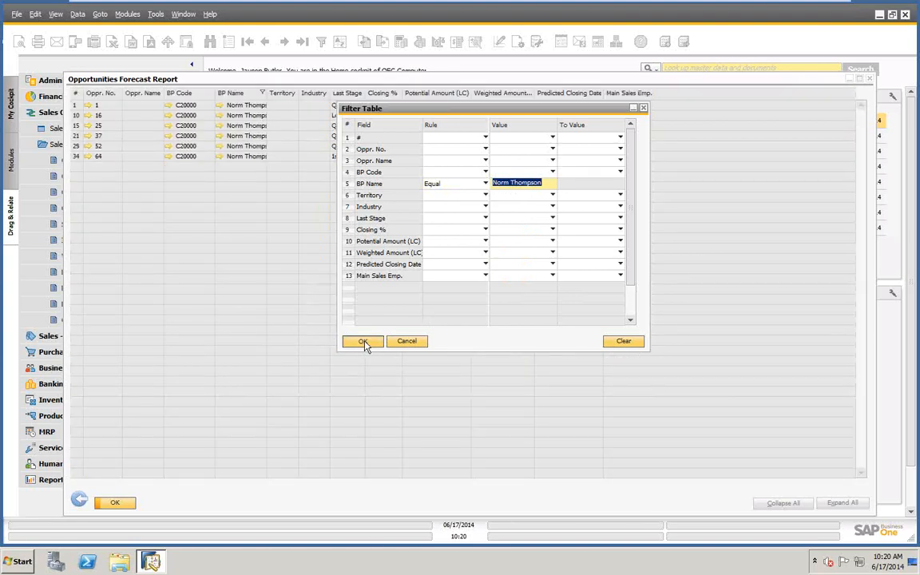
click(364, 342)
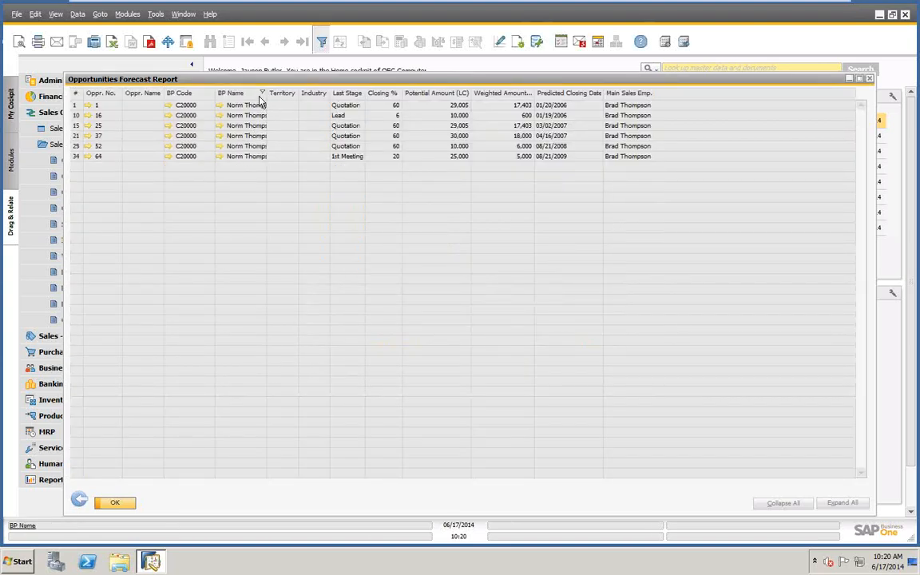
click(321, 42)
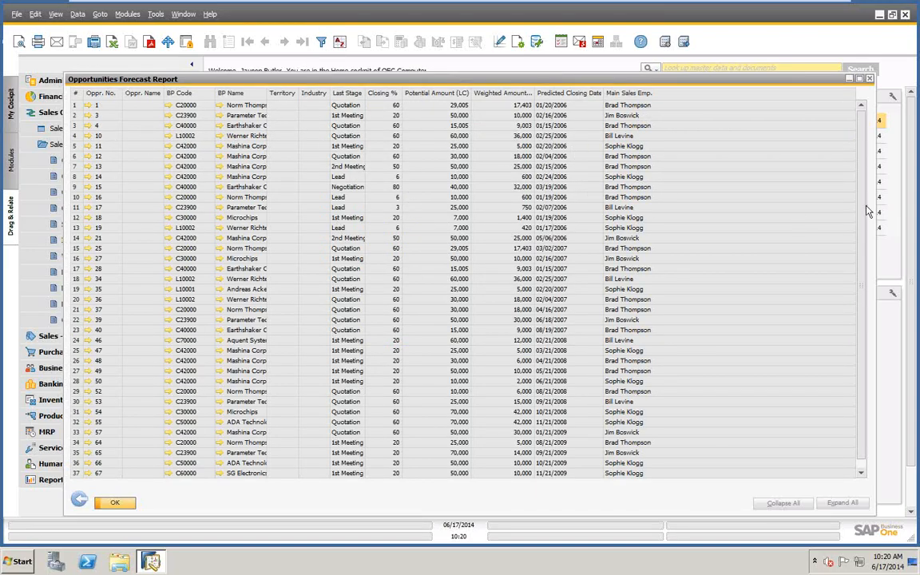
Step: Rerun the forecast report for only the fourth main sales employee in the selection list, and fit the BP Name column to its contents
click(80, 501)
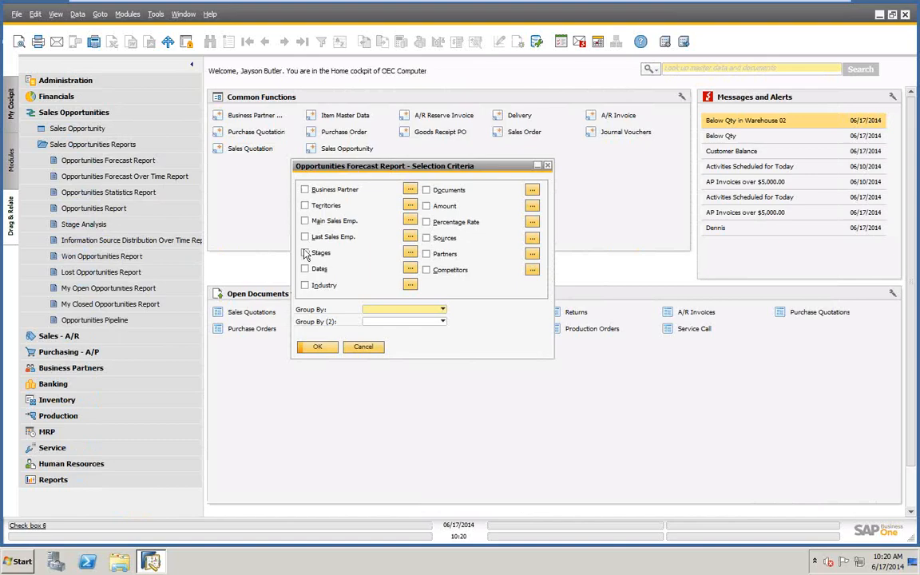
click(410, 221)
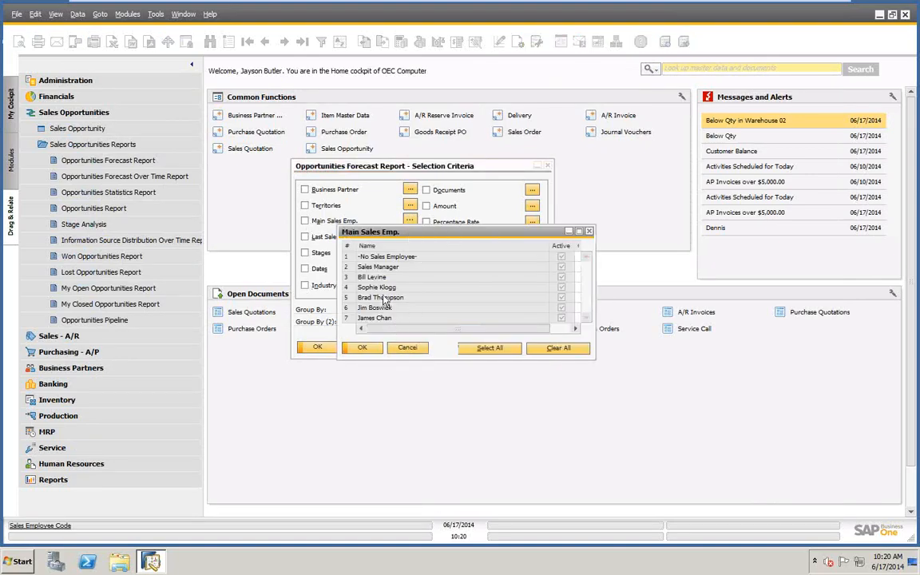
drag(417, 330, 438, 336)
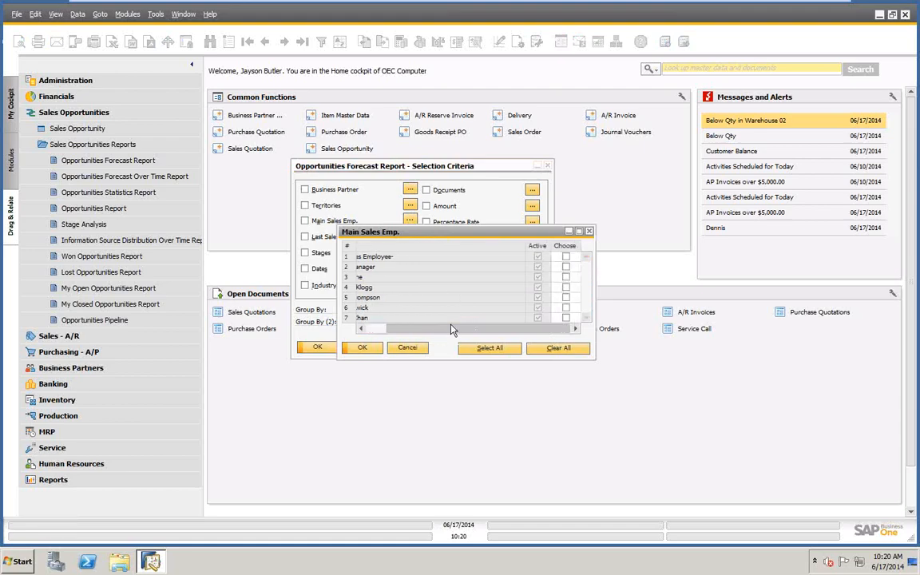
click(566, 287)
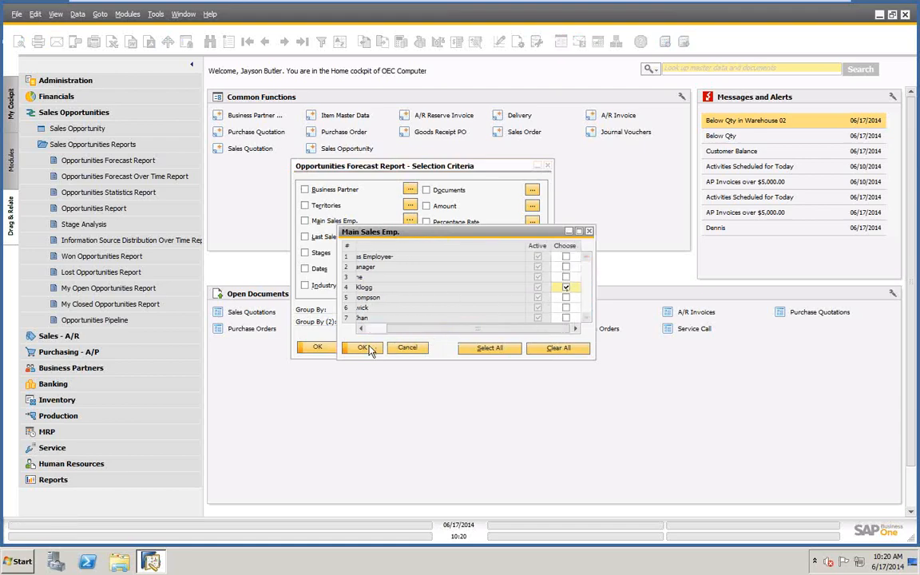
click(366, 349)
click(323, 349)
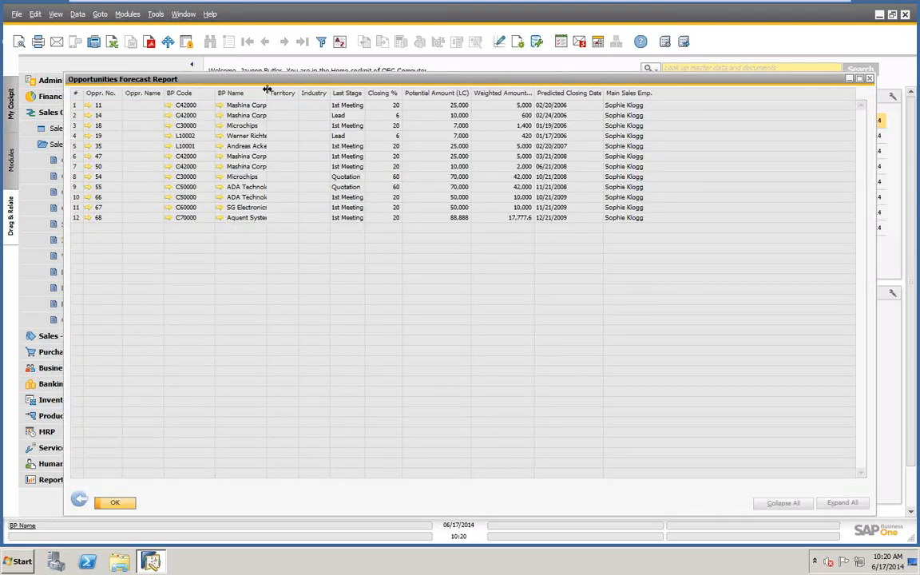
double_click(266, 88)
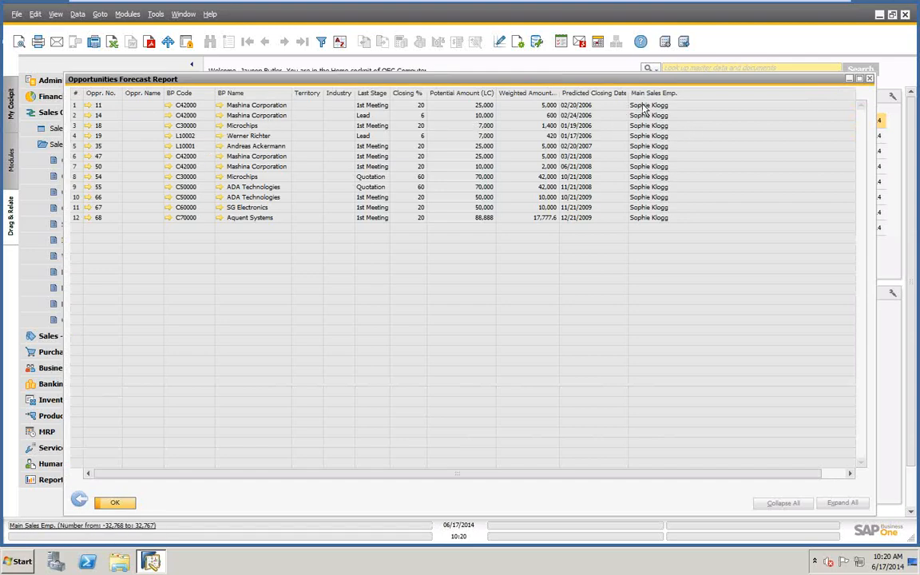
Step: Return to the selection criteria, turn off the Main Sales Emp. criterion and rerun the forecast report
click(78, 498)
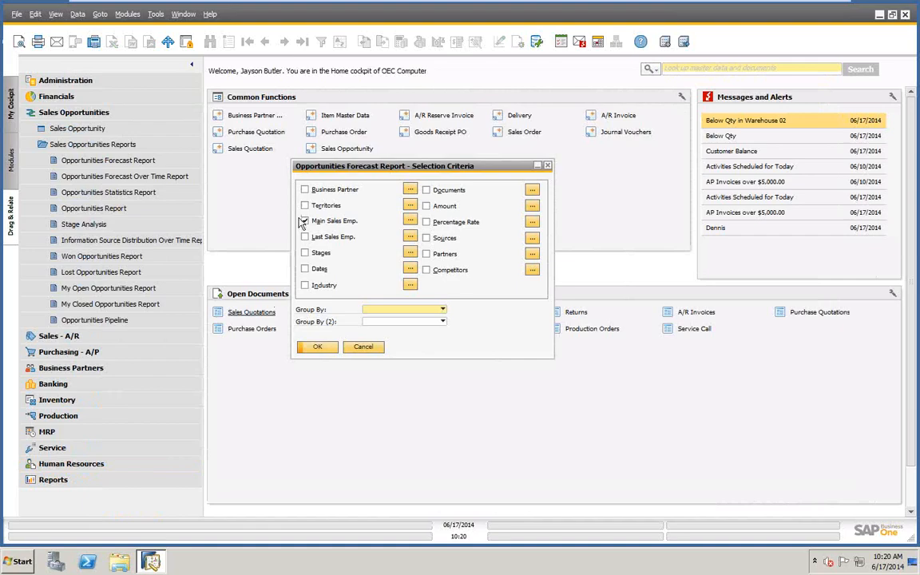
click(305, 222)
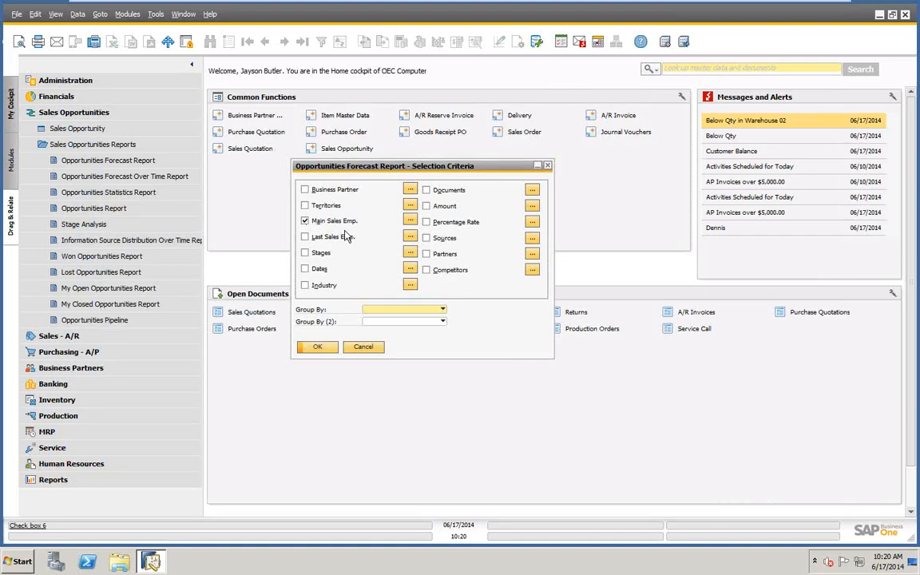
click(316, 348)
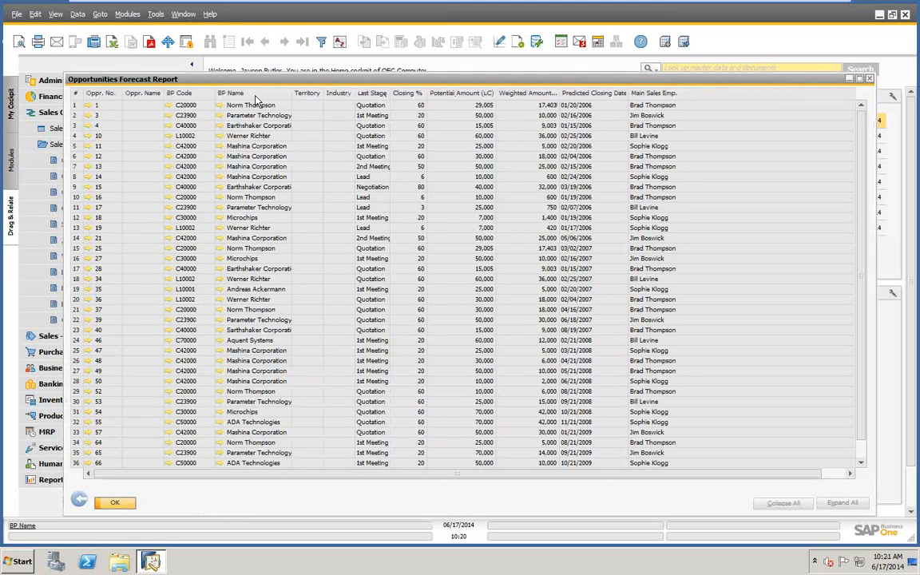
Step: Sort the forecast report by Main Sales Emp., by Predicted Closing Date and finally by Last Stage
double_click(653, 92)
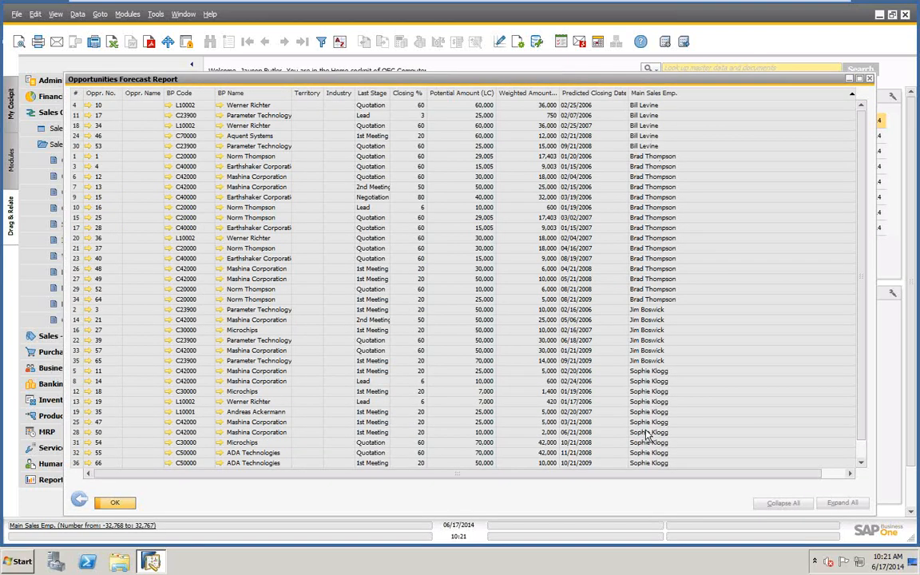
double_click(581, 93)
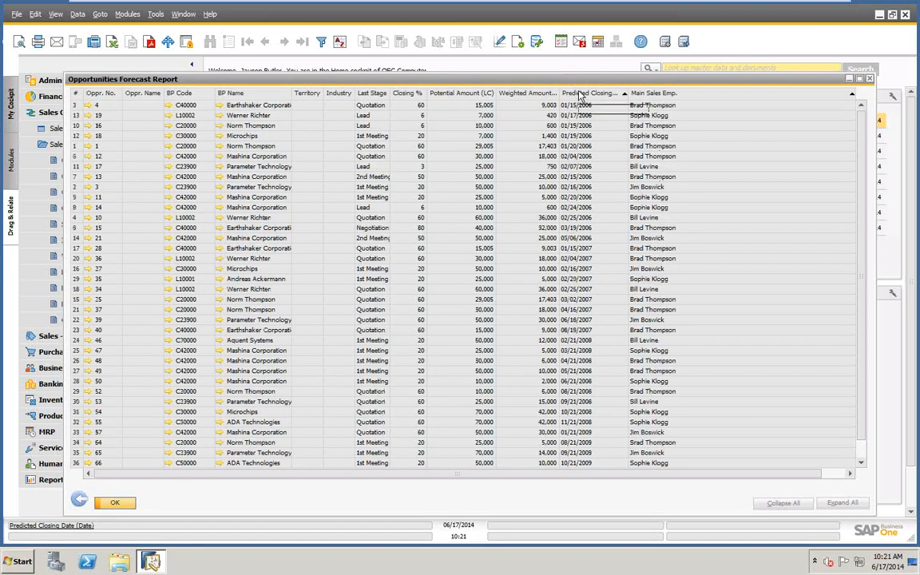
double_click(373, 94)
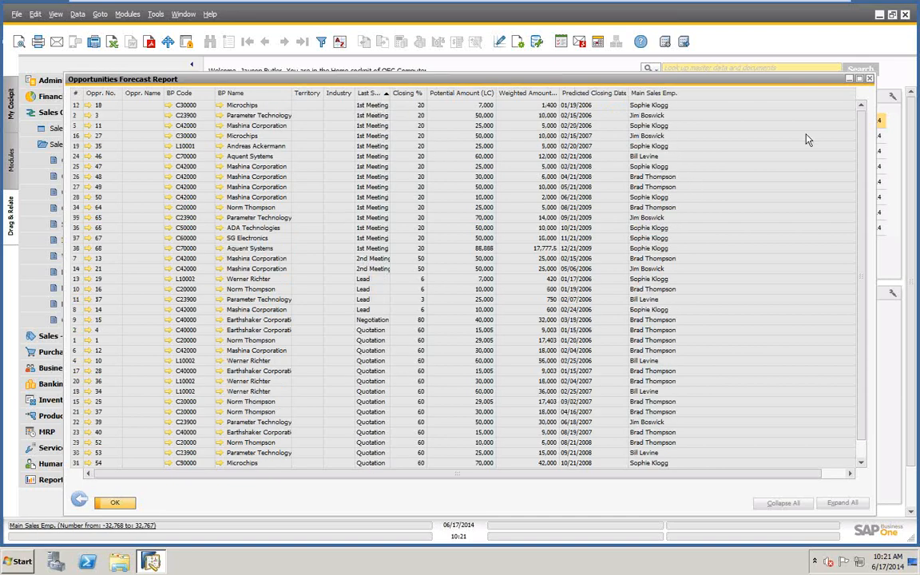
Step: Close the forecast report and run the Opportunities Forecast Over Time Report grouped by Year in a widened window
click(117, 504)
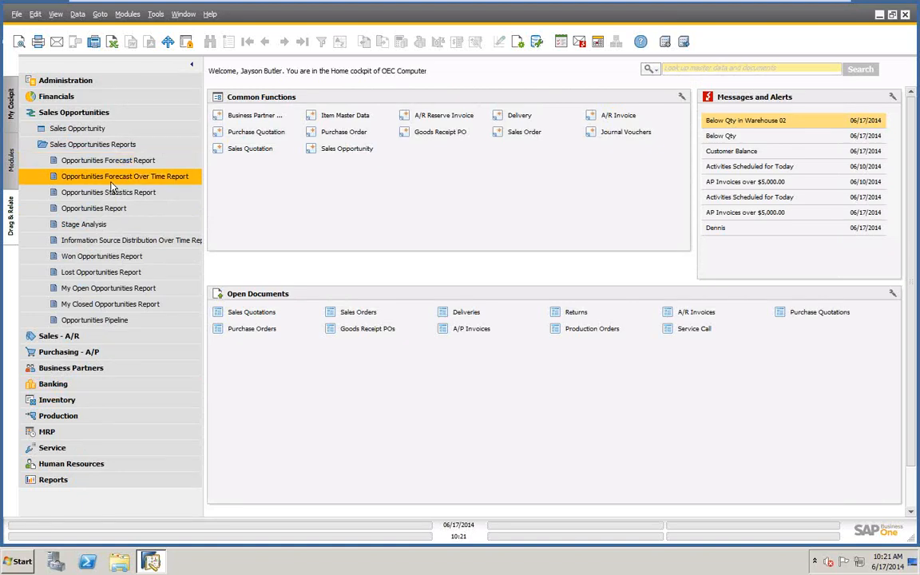
click(111, 180)
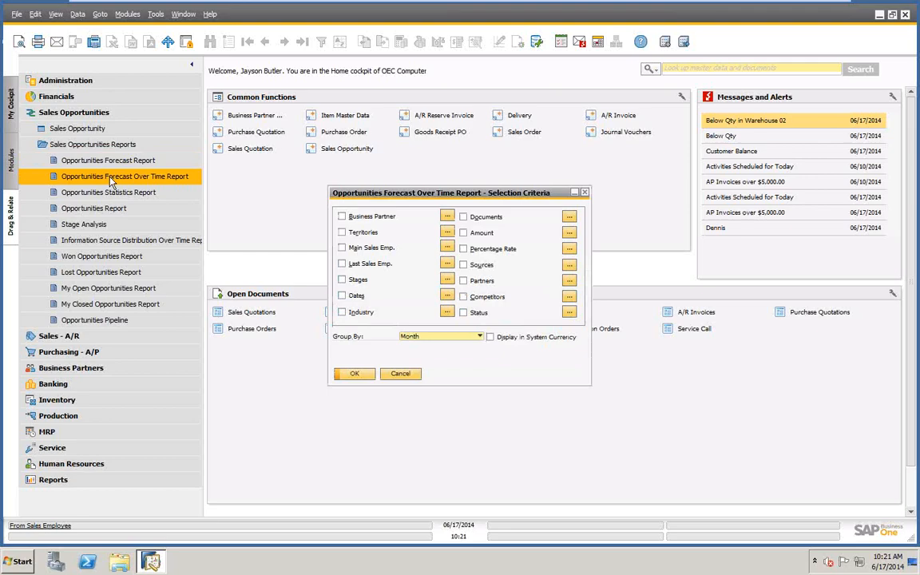
click(473, 338)
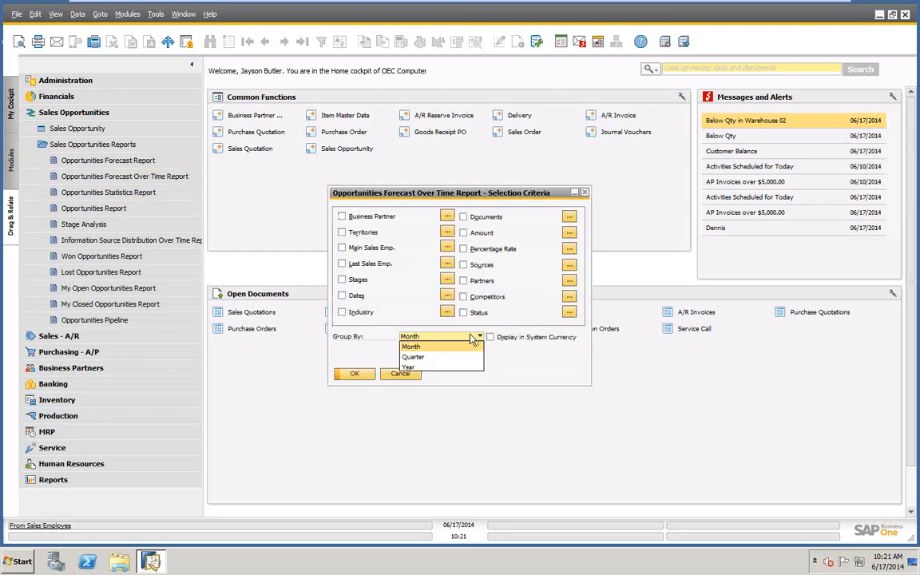
click(442, 366)
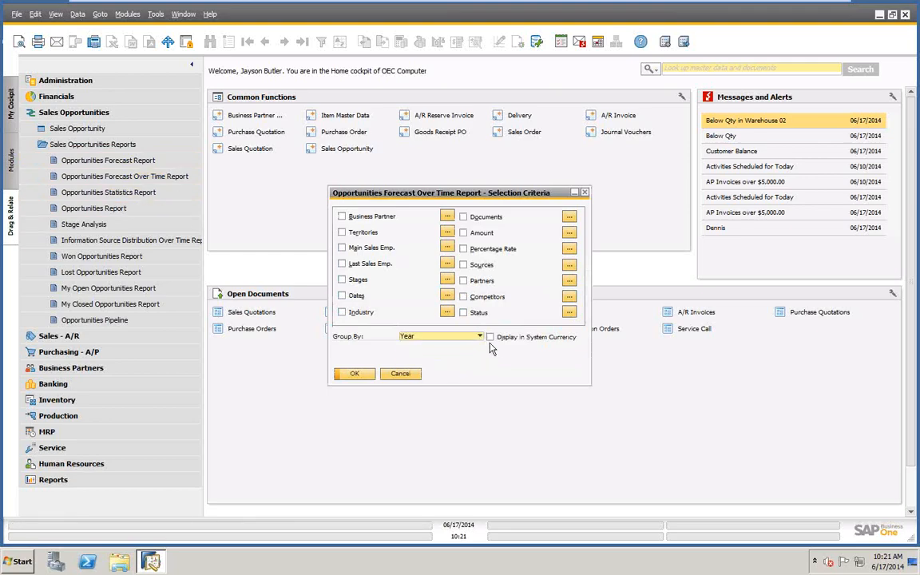
click(354, 373)
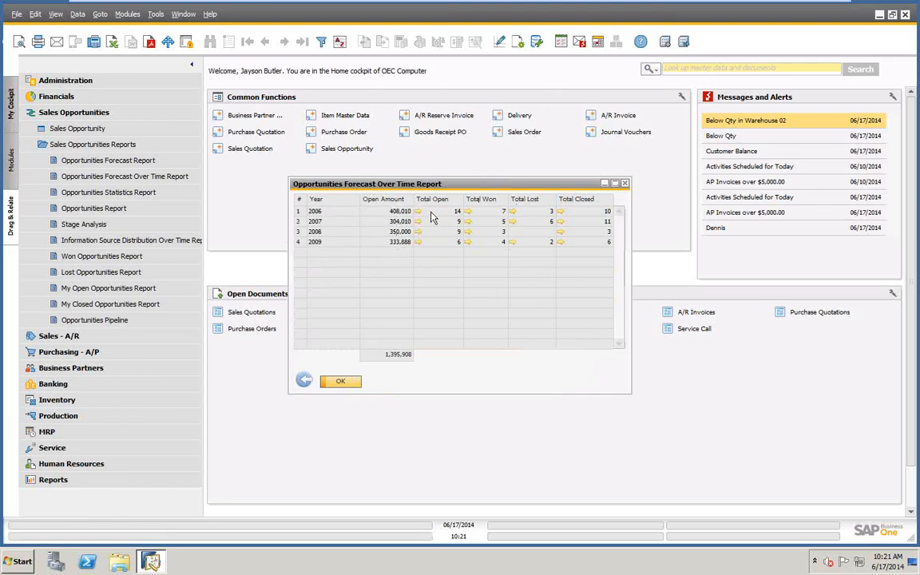
drag(541, 184, 509, 160)
drag(598, 197, 886, 199)
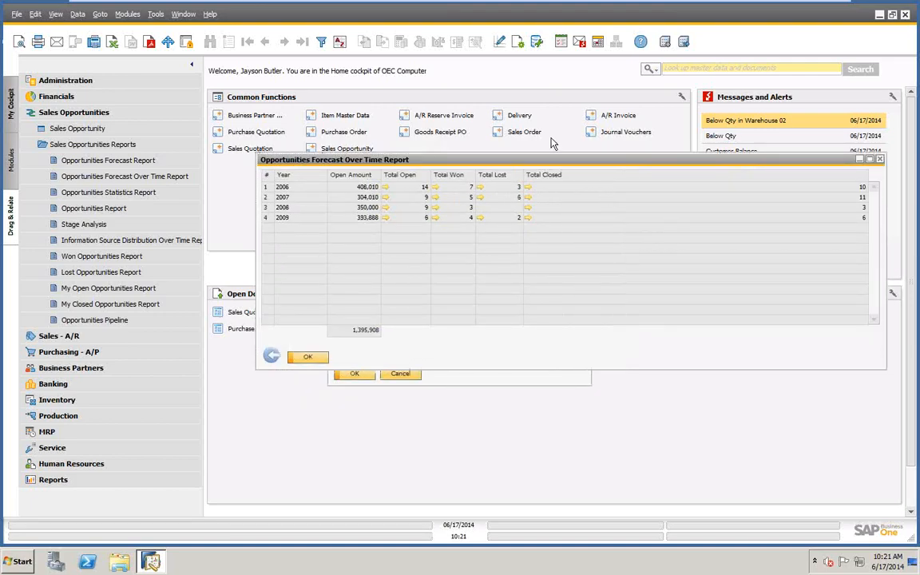
Step: Return to the selection criteria and rerun the Opportunities Forecast Over Time Report grouped by Quarter
click(271, 356)
click(479, 337)
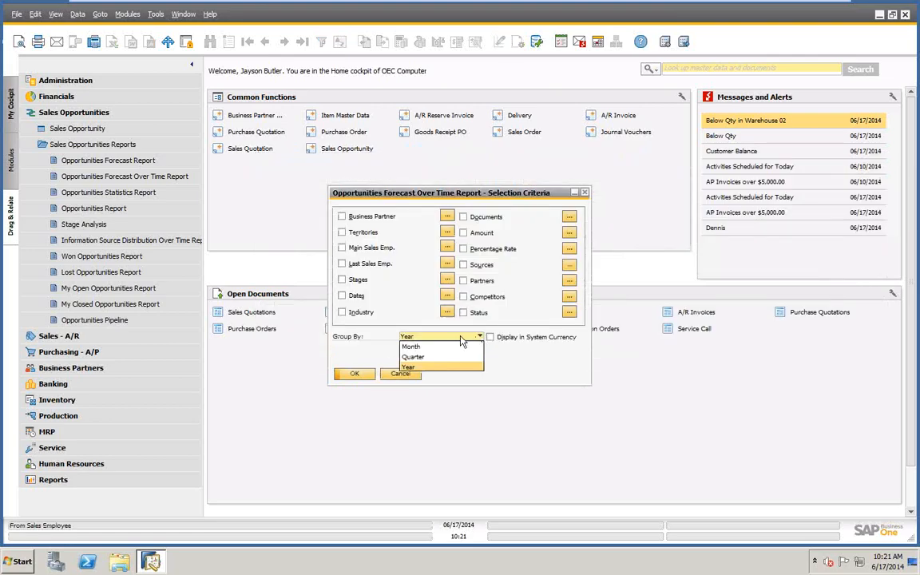
click(409, 357)
click(348, 378)
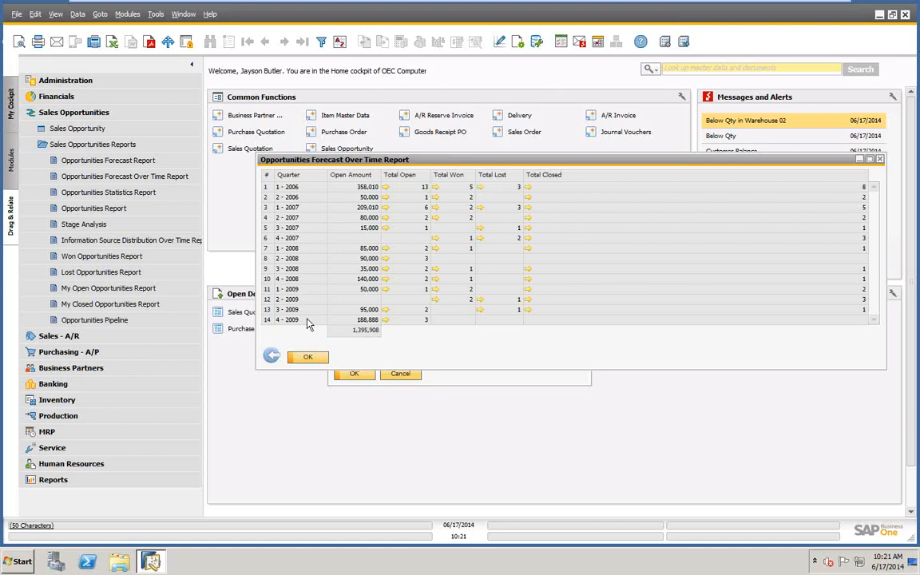
Step: Rerun the Opportunities Forecast Over Time Report grouped by Month, enlarge its window and review all months
click(270, 356)
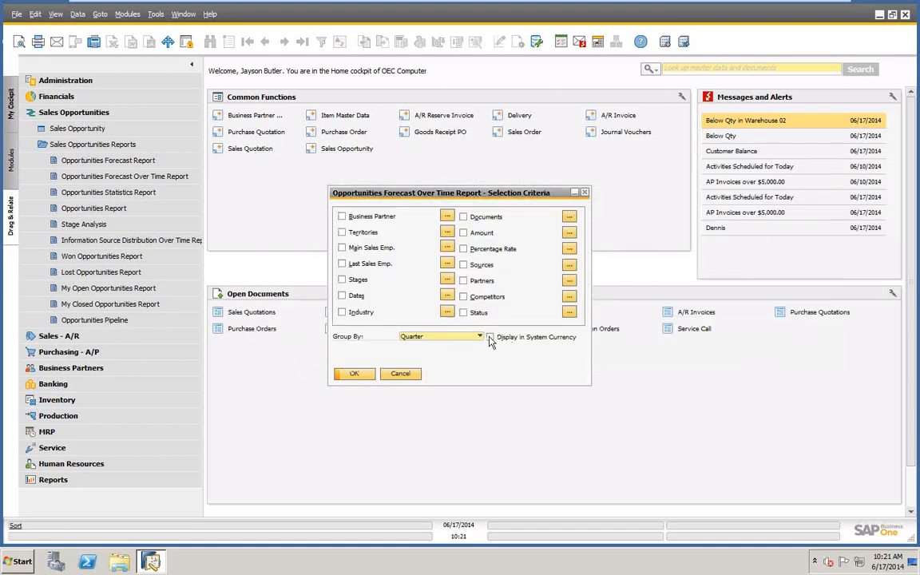
click(479, 336)
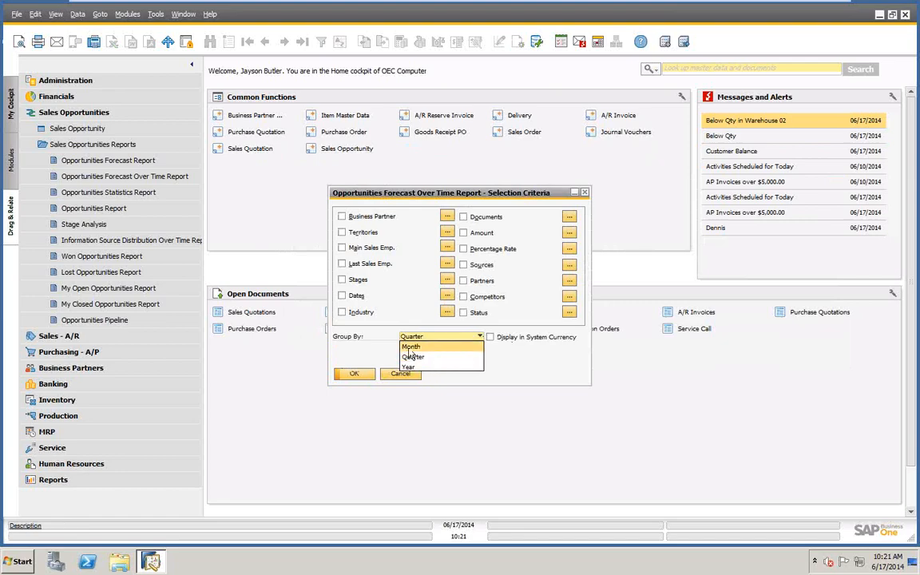
click(409, 348)
click(356, 374)
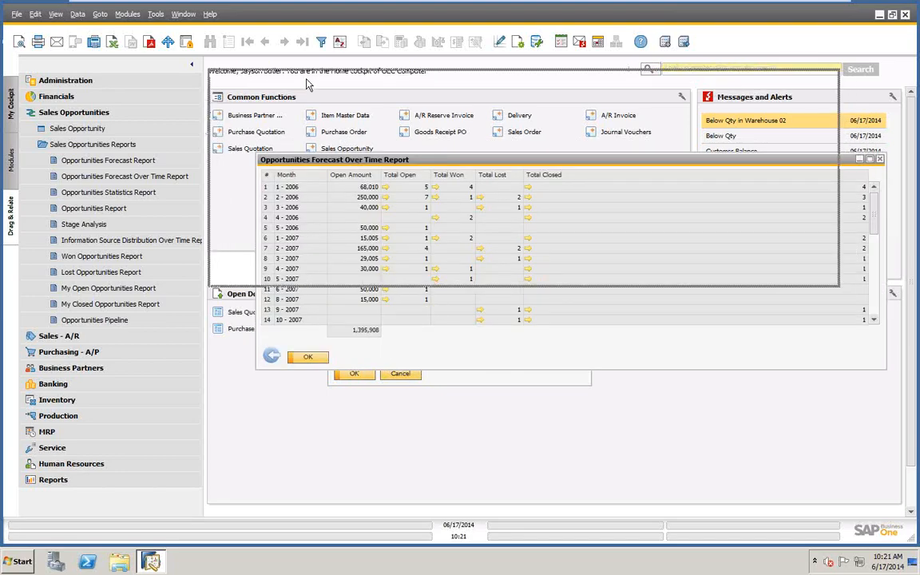
drag(318, 285, 319, 504)
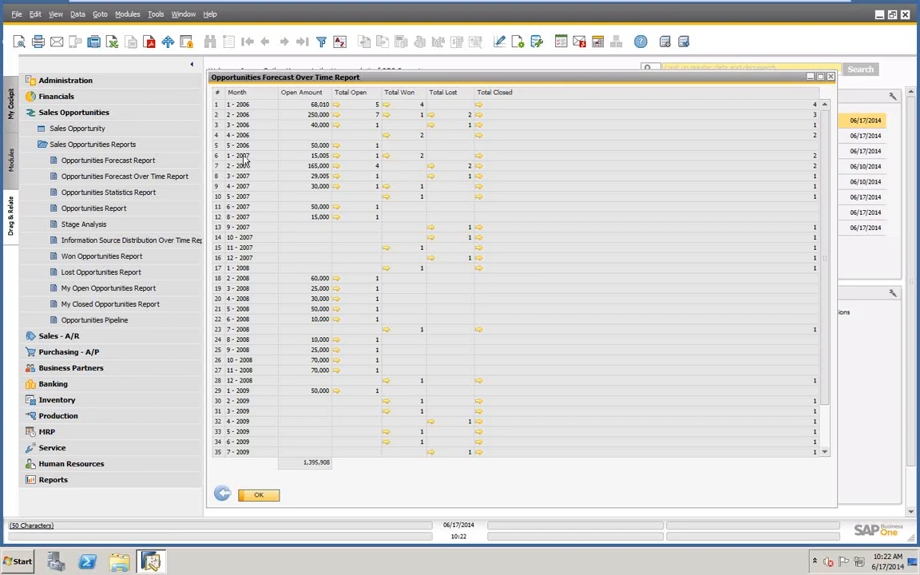
scroll(270, 399, down, 2)
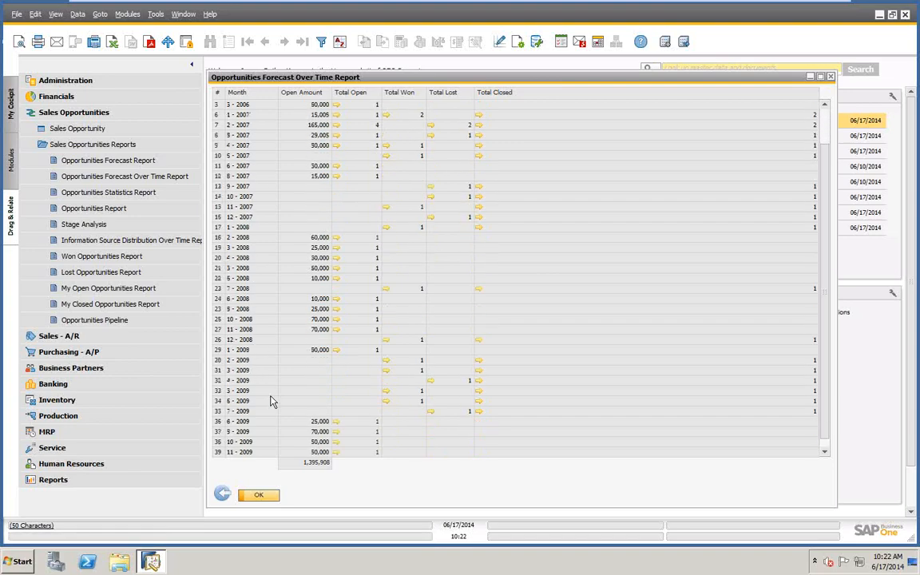
scroll(270, 401, down, 1)
scroll(276, 391, up, 3)
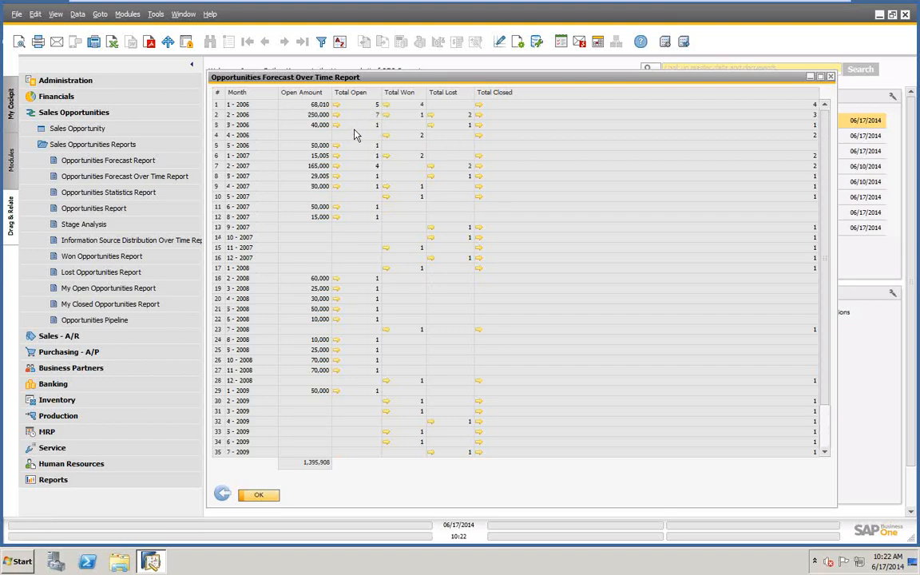
Step: Open the list of lost opportunities for month 2 - 2007, and close it together with the over-time report
click(431, 168)
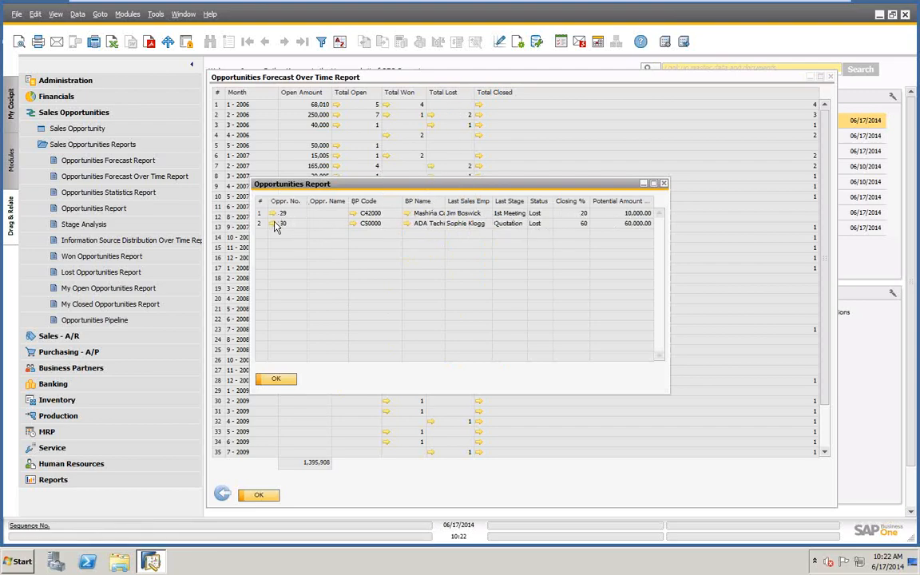
click(274, 378)
click(259, 495)
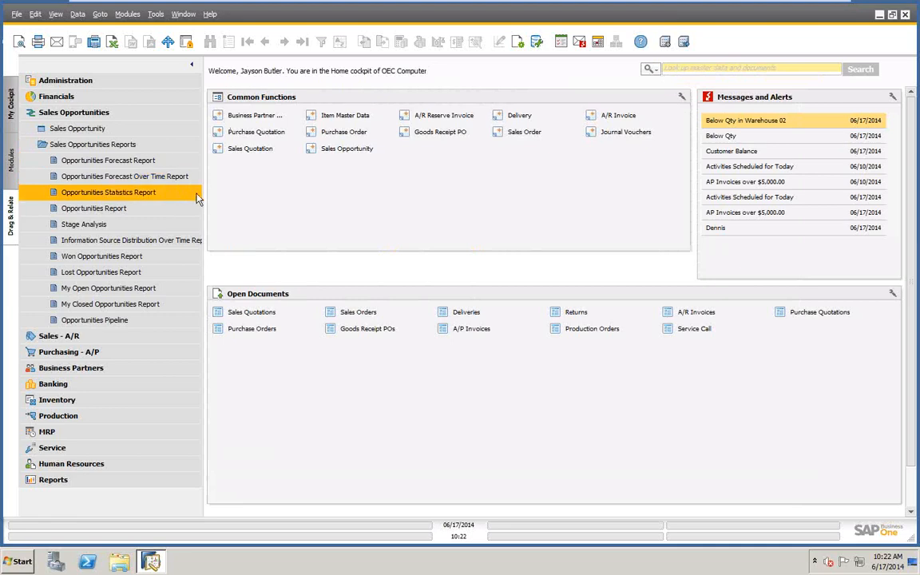
Step: Run the Opportunities Statistics Report grouped by BP Code, enlarge its window to show all columns, and expand all rows
click(112, 194)
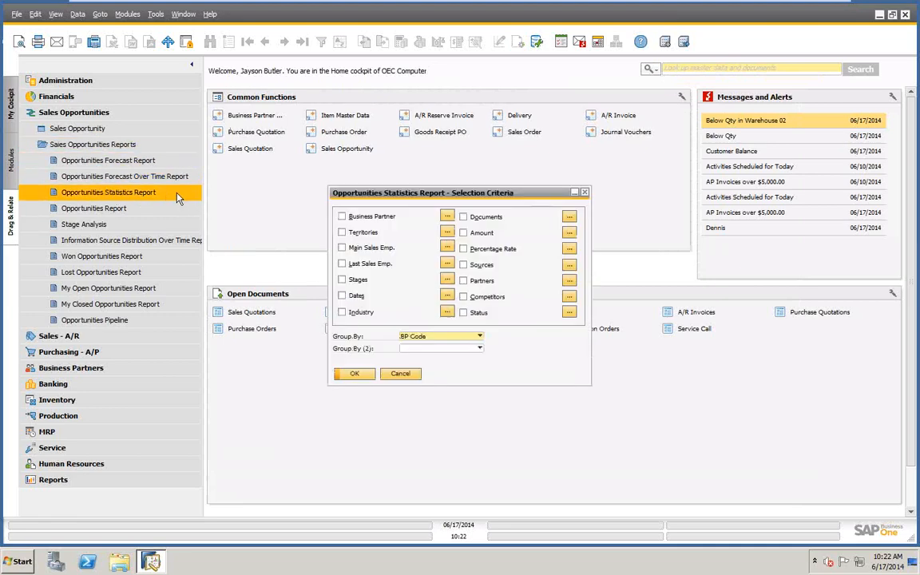
click(478, 337)
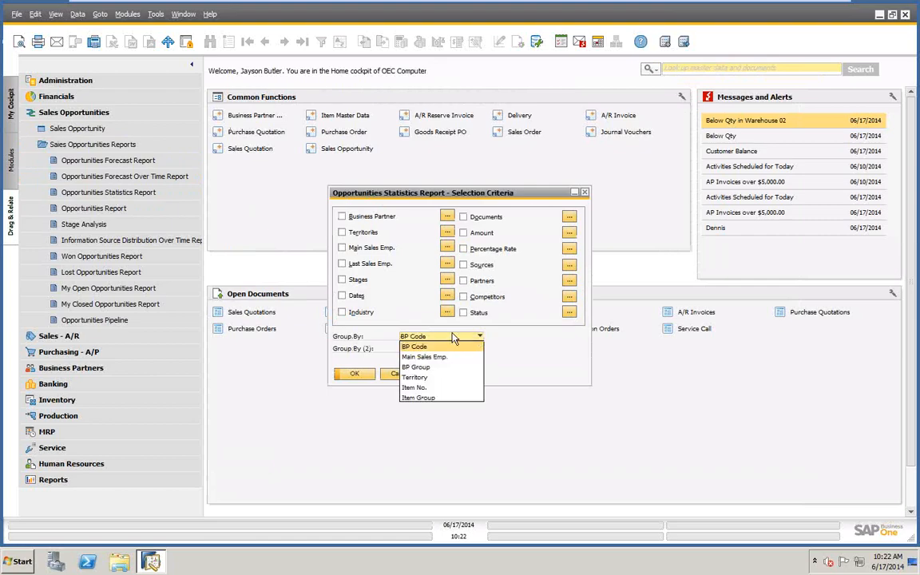
click(423, 348)
click(355, 376)
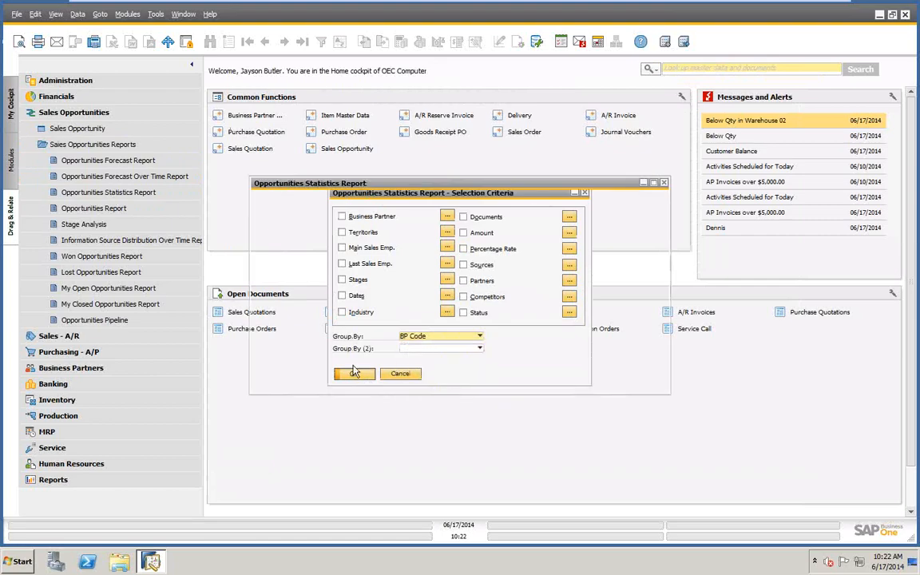
drag(377, 186, 228, 101)
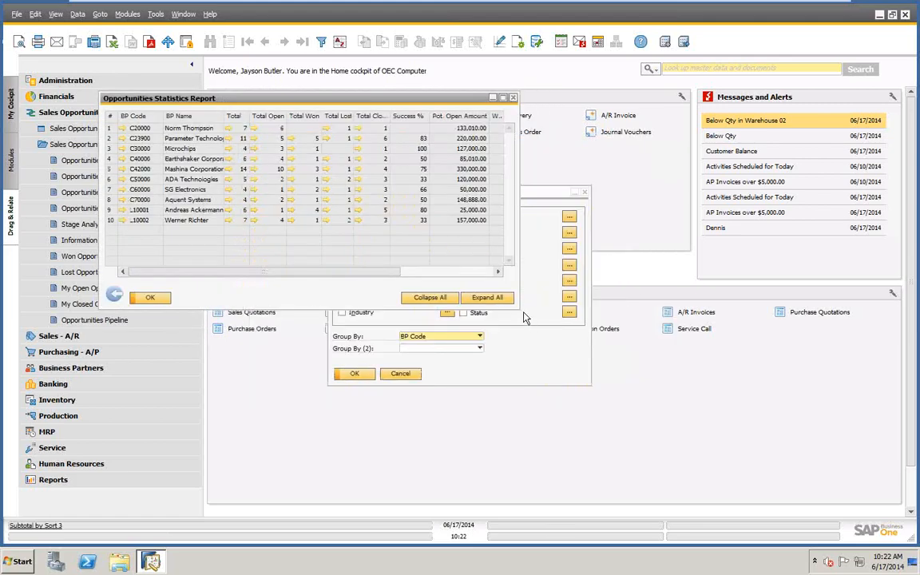
drag(518, 308, 658, 390)
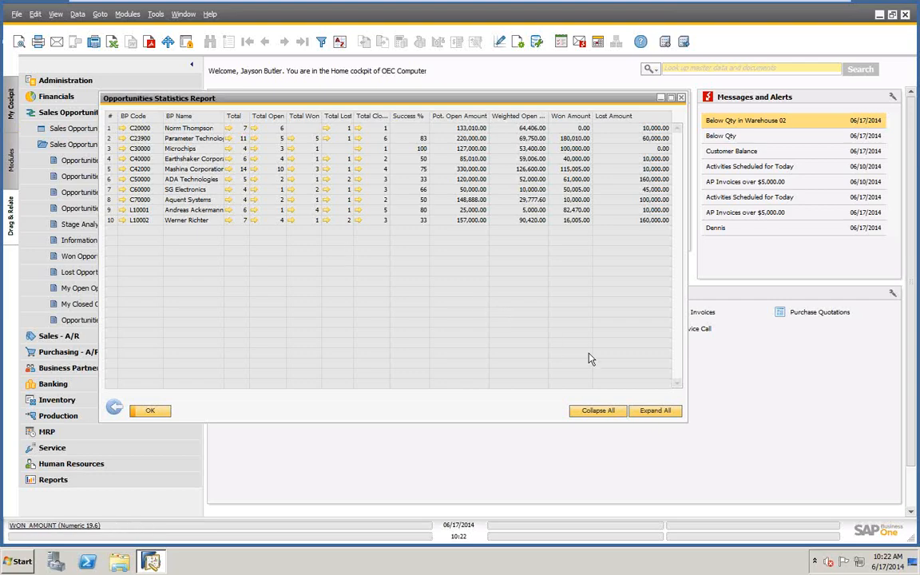
click(648, 416)
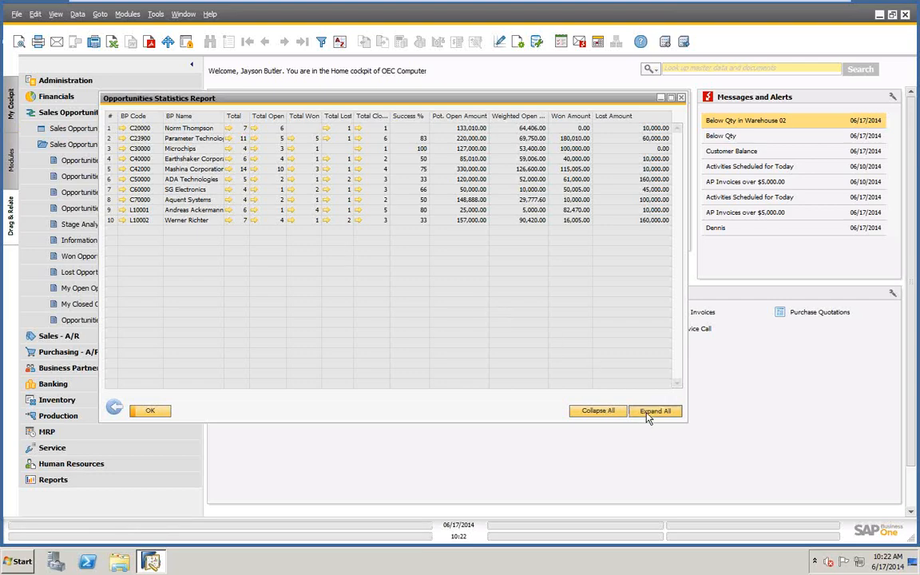
click(650, 415)
Step: Open the master data of the first business partner in the statistics report, and close both the record and the report
click(122, 128)
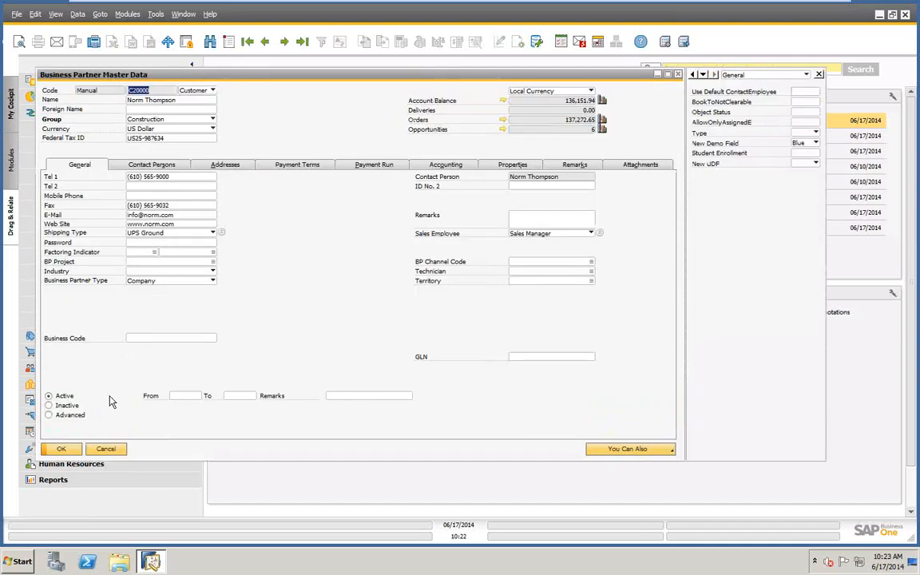
click(107, 448)
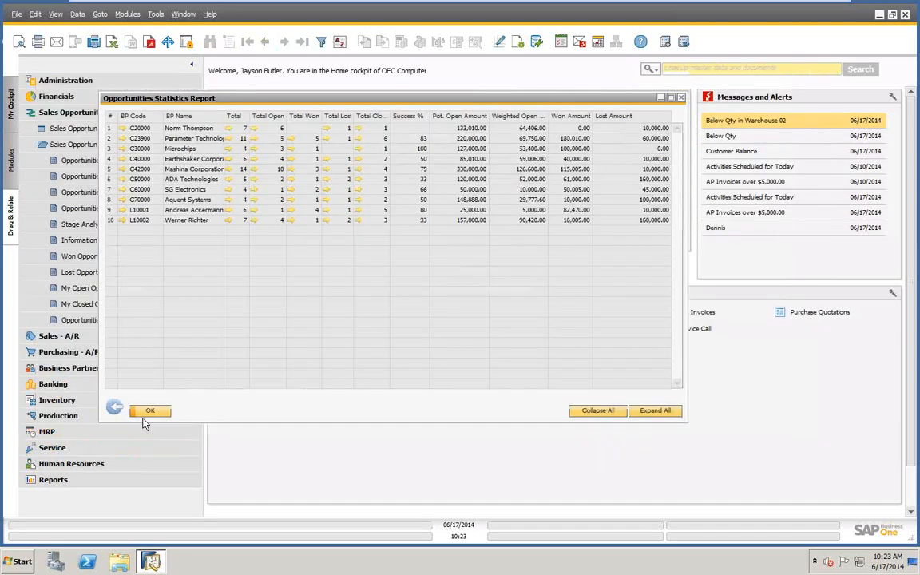
click(149, 411)
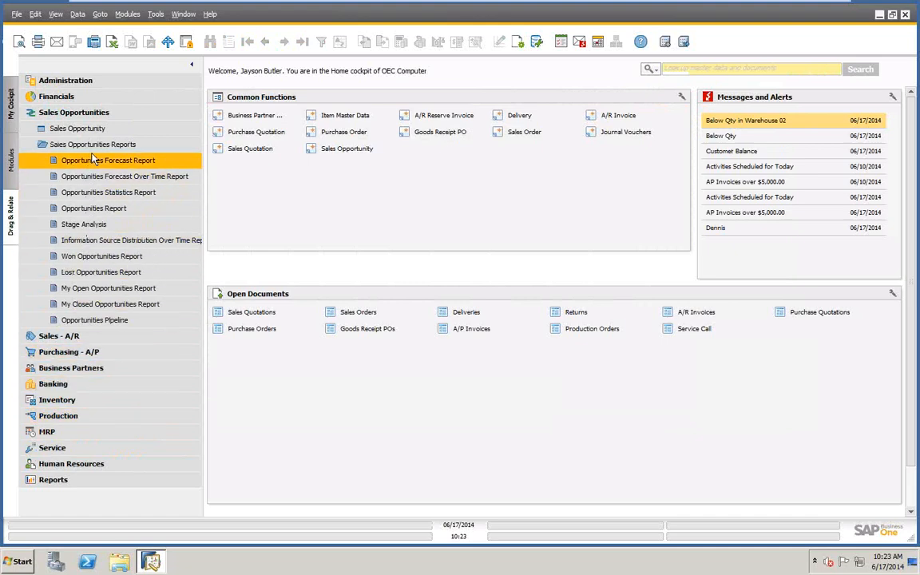
Step: Run the Won Opportunities Report with a 10-day range, review it, and return to its selection criteria to close it
click(84, 259)
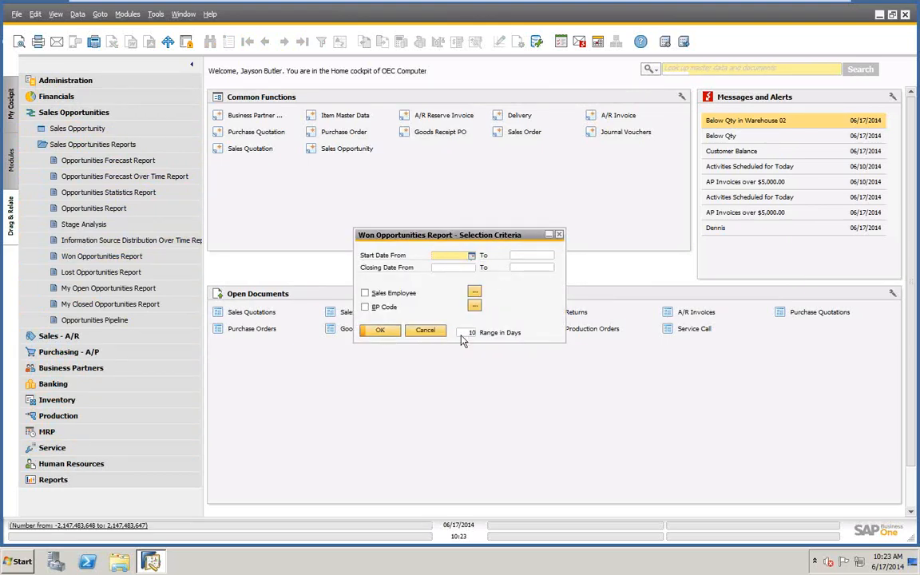
click(381, 331)
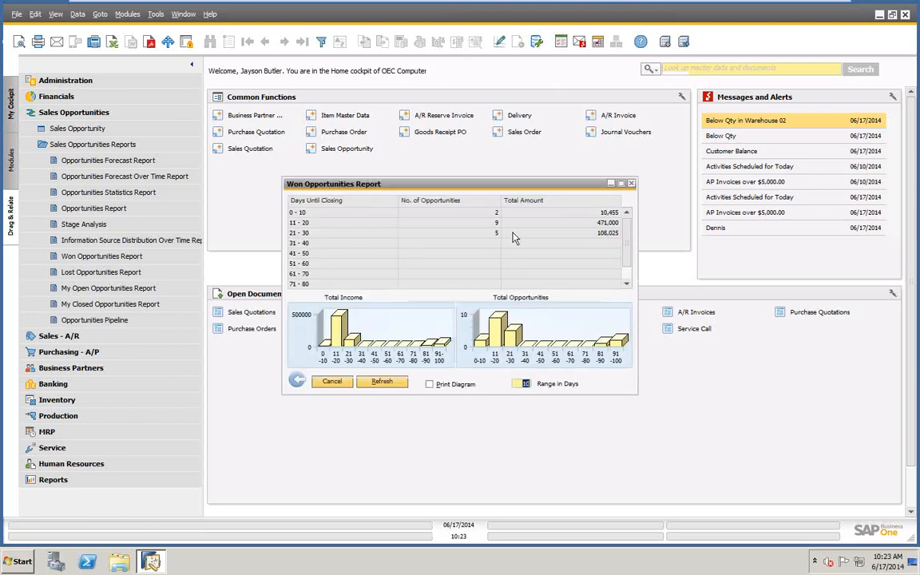
click(297, 383)
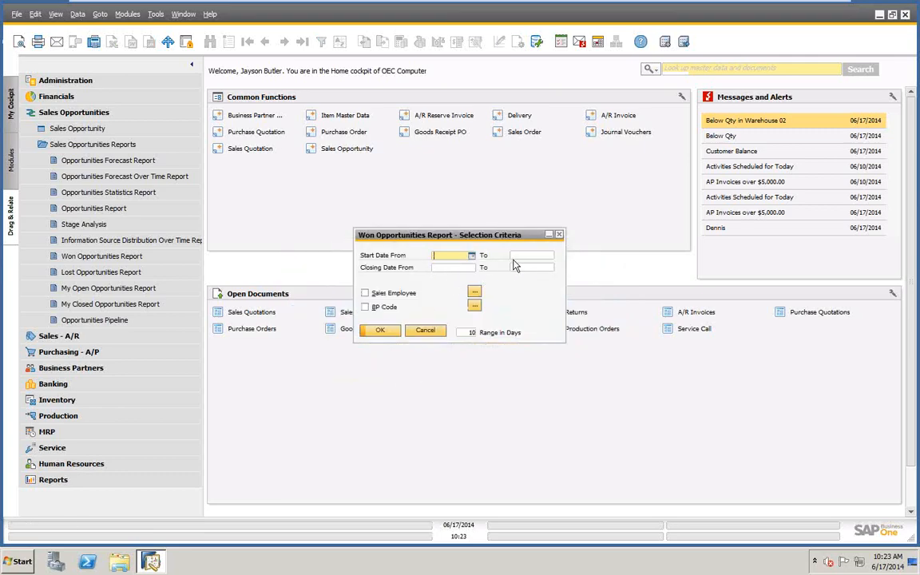
click(424, 333)
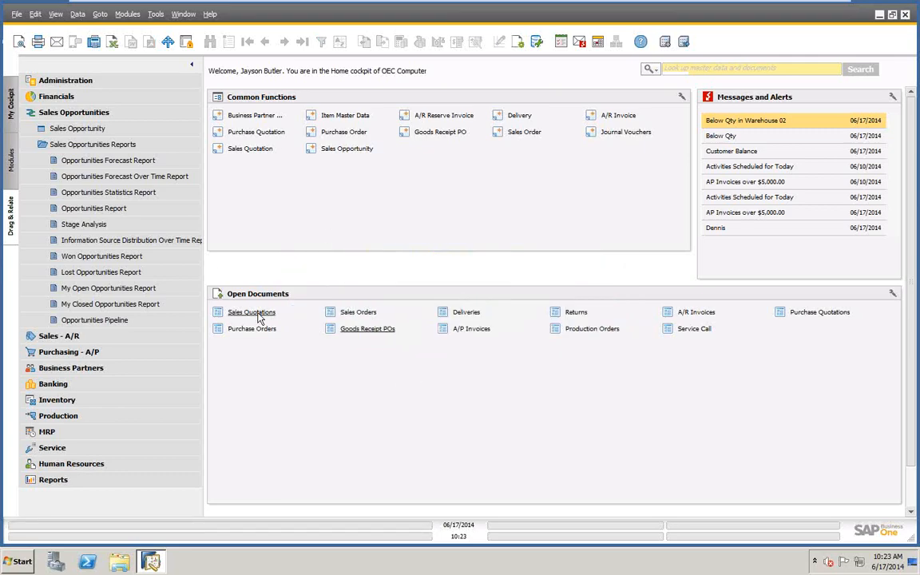
Step: Try to run the My Open Opportunities Report, and view and close the Opportunities Pipeline
click(104, 288)
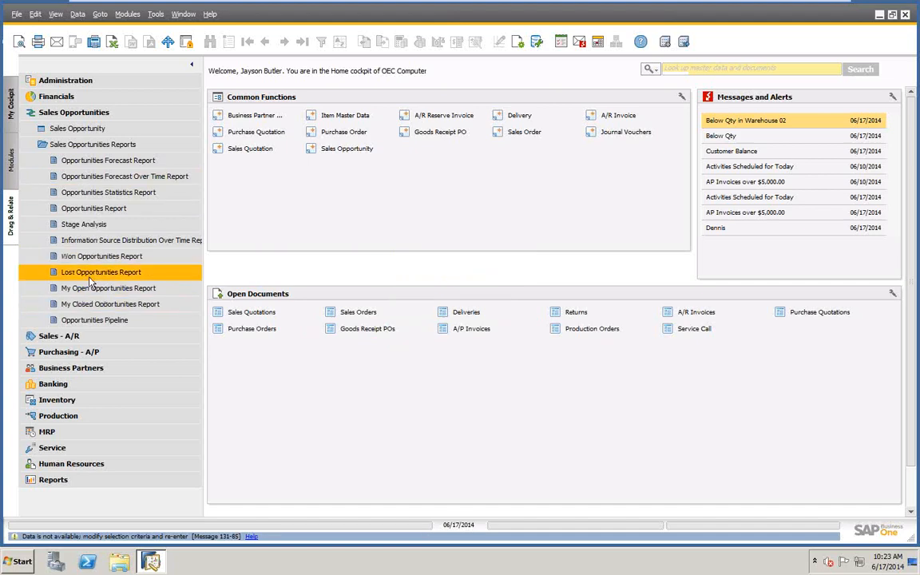
click(94, 321)
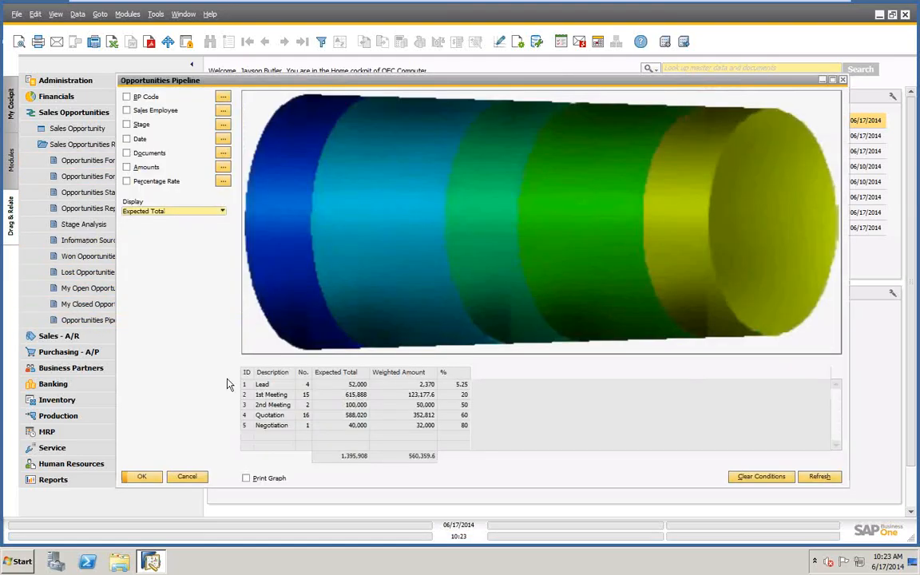
click(187, 477)
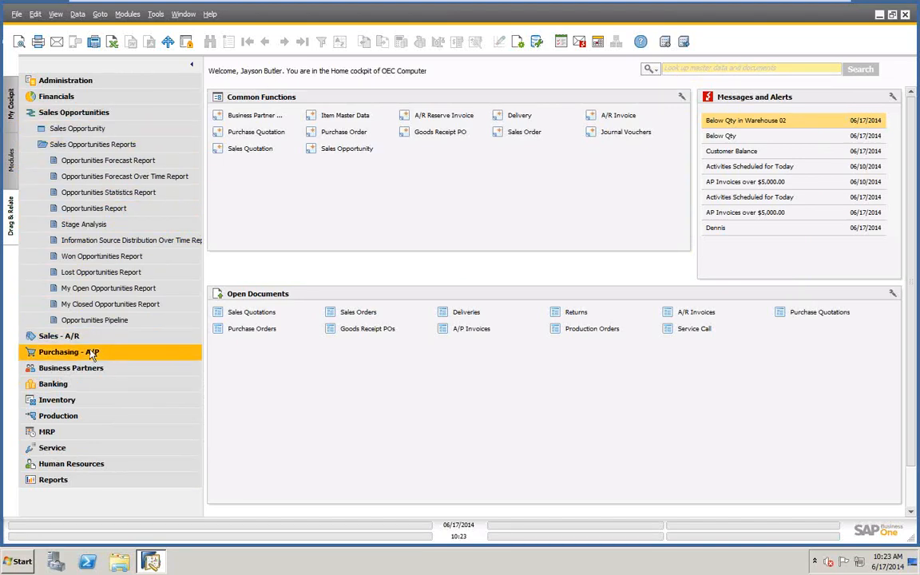
Step: Start a sales quotation, choose the first lead from business partners starting with "l" as the customer, and discard the quotation
click(78, 116)
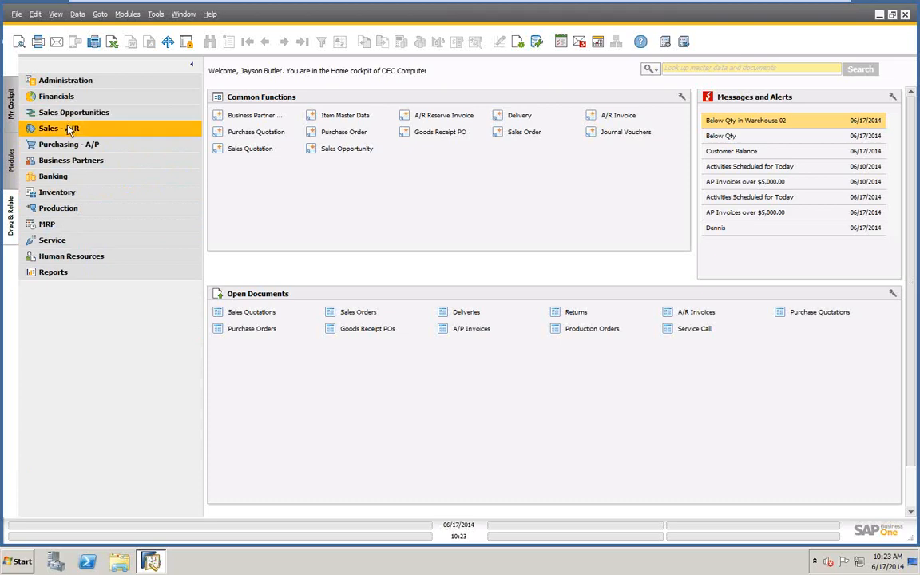
click(69, 128)
click(80, 143)
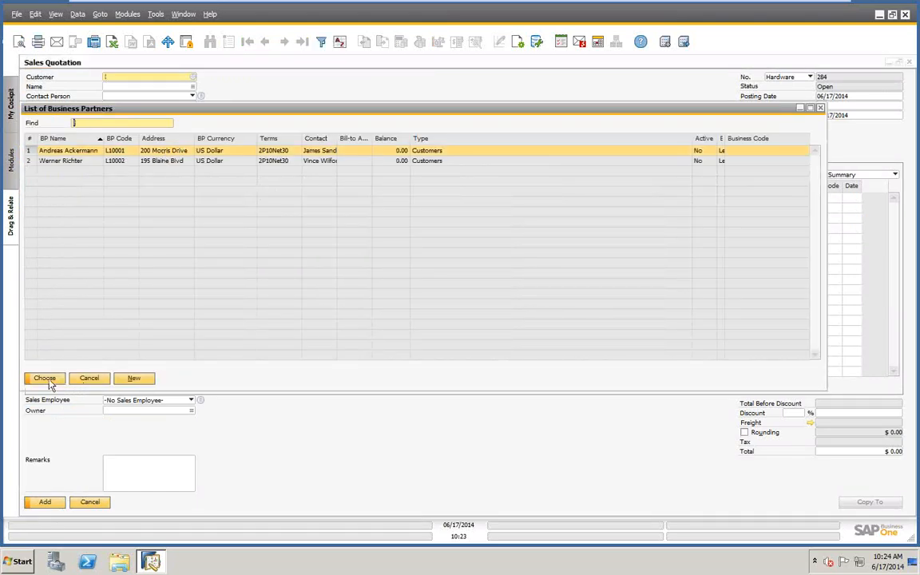
key(Return)
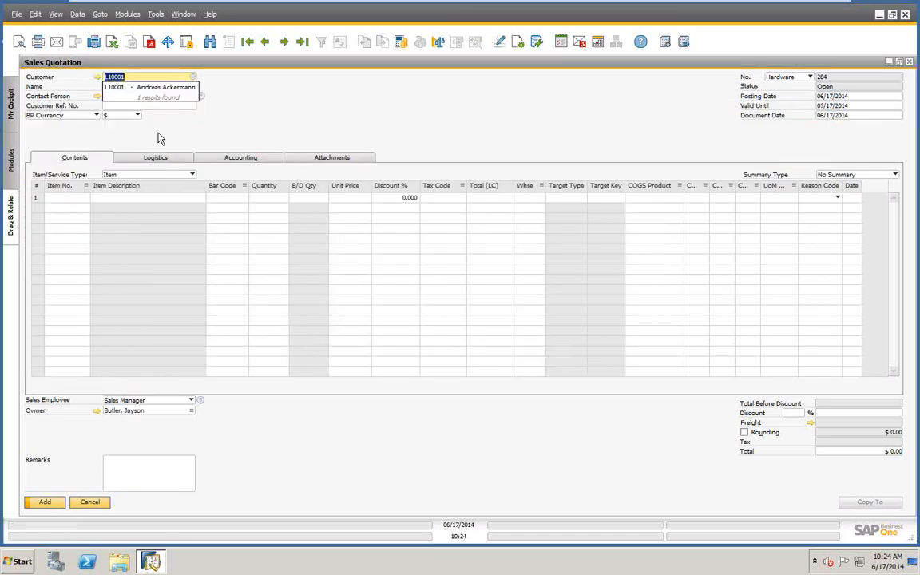
key(Tab)
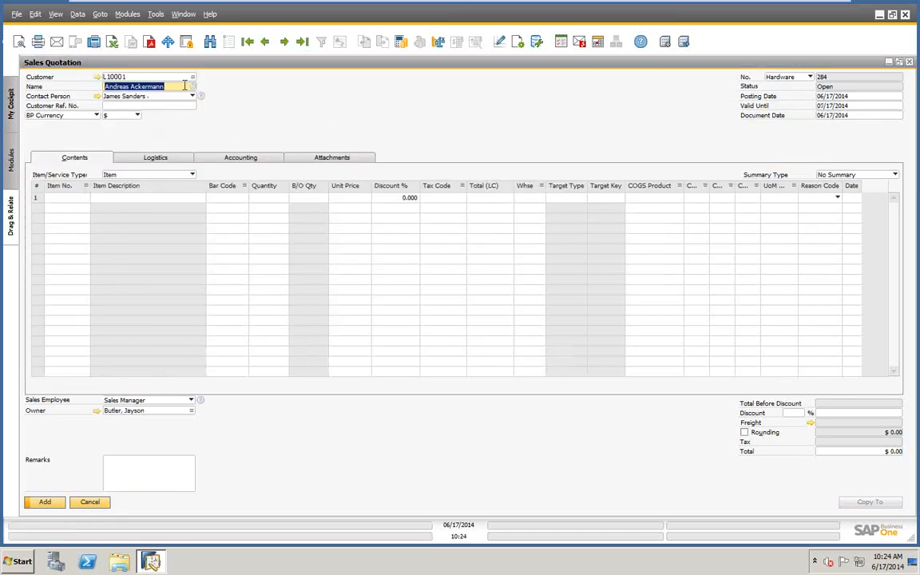
click(94, 503)
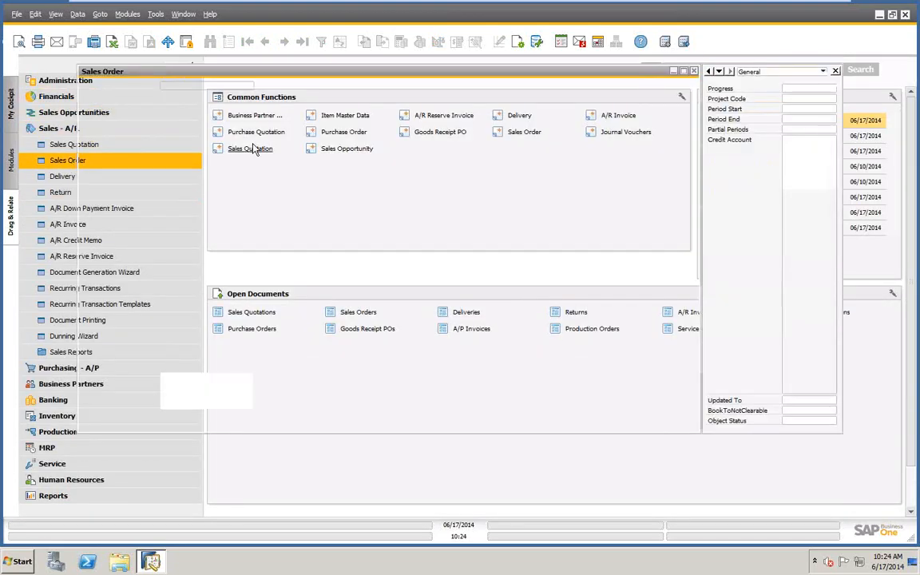
Step: Start a sales order, look up customers with "l", choose the first lead, and discard the order
text(l)
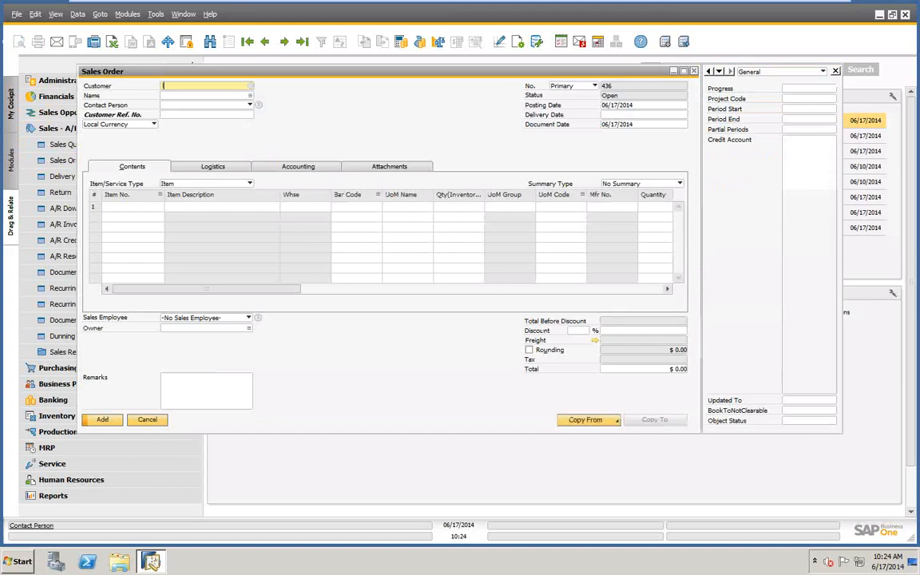
key(Tab)
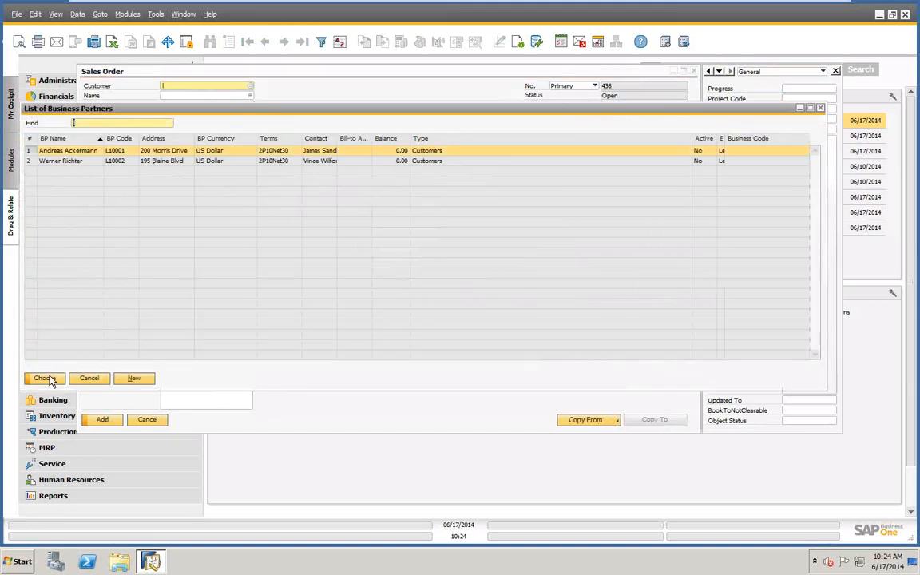
click(45, 378)
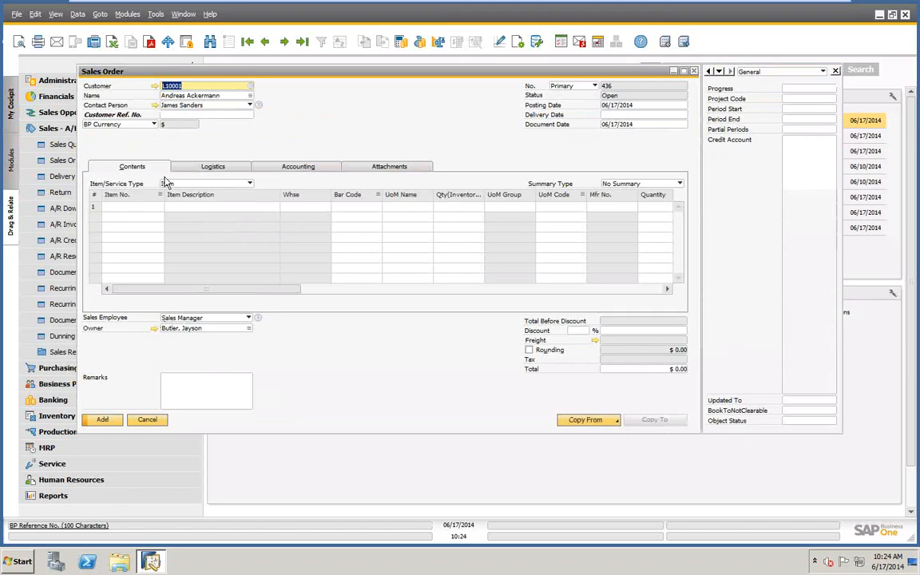
click(147, 421)
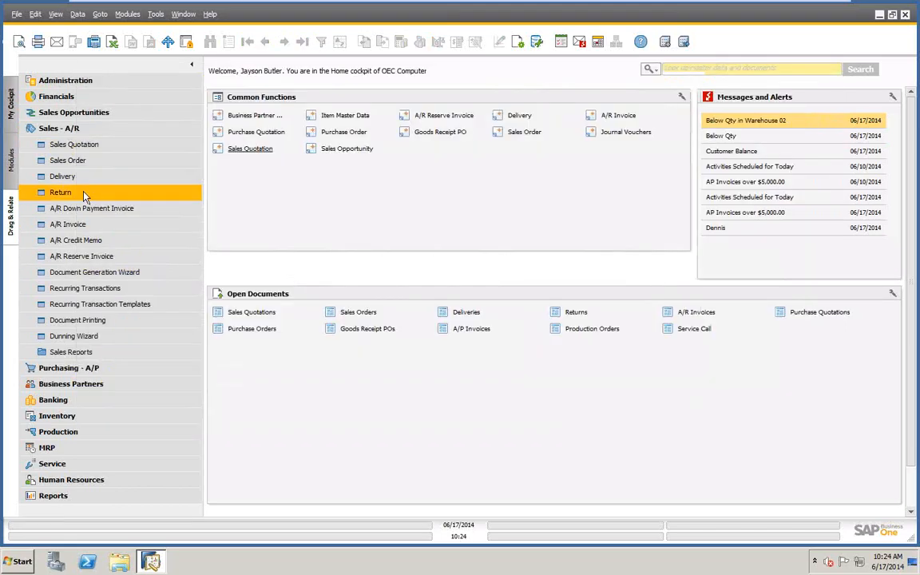
Step: Try to find a lead as the customer of a new delivery, open a new business partner record, and cancel both forms
click(73, 181)
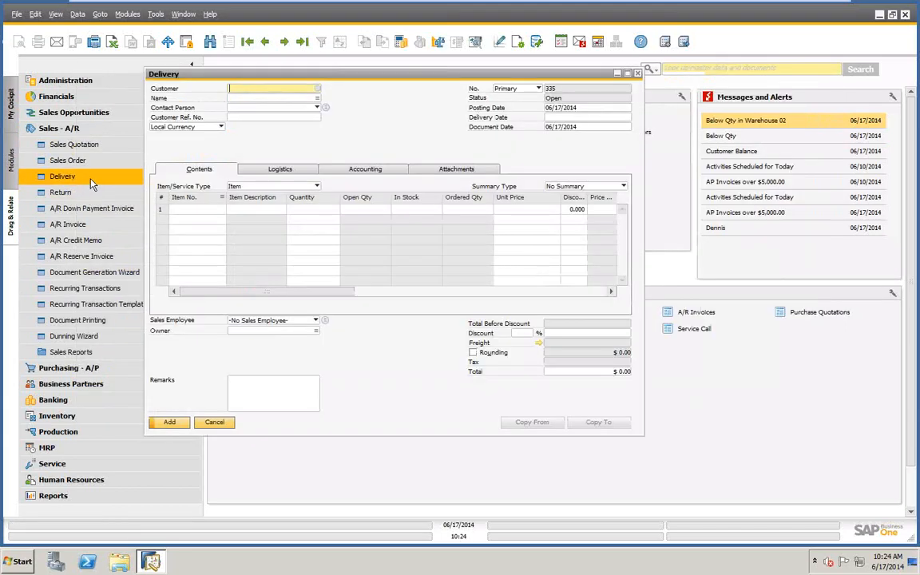
key(Tab)
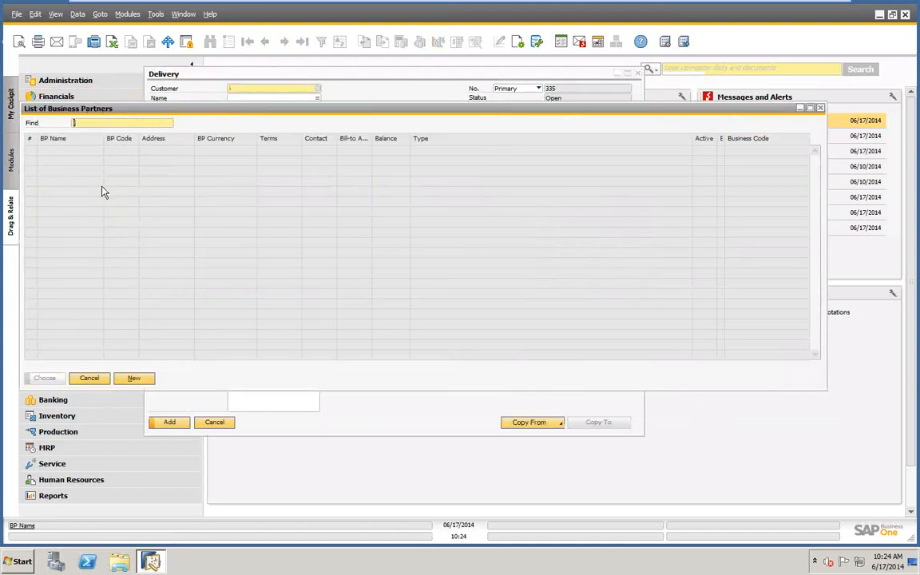
click(135, 379)
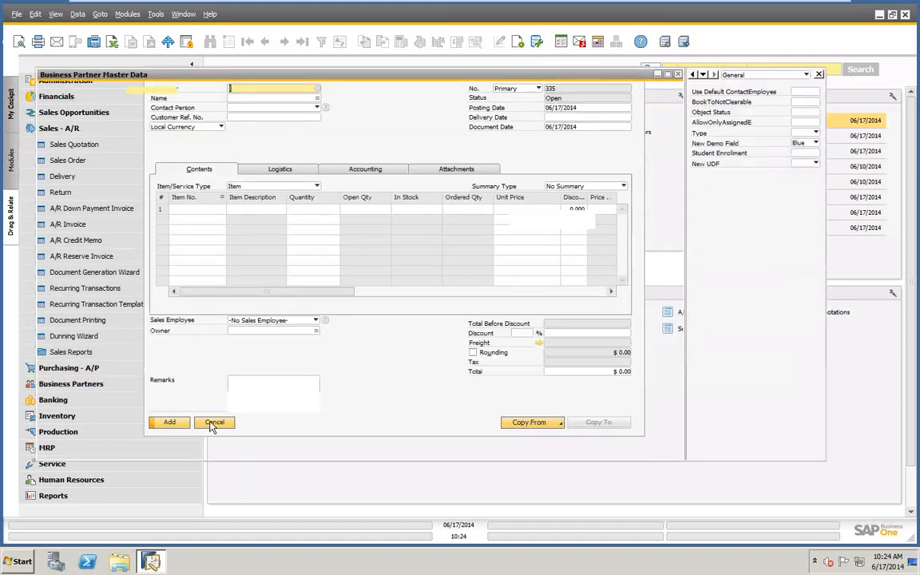
click(106, 449)
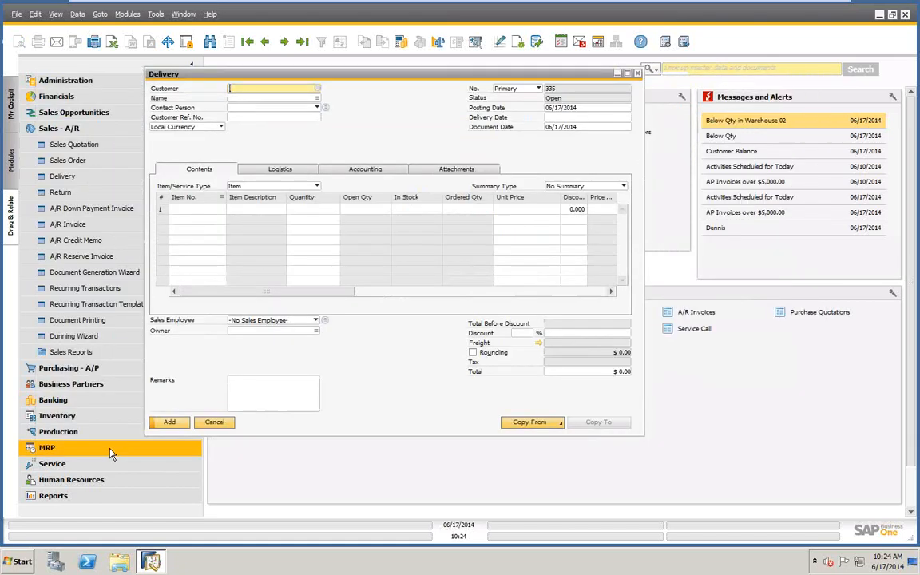
click(212, 423)
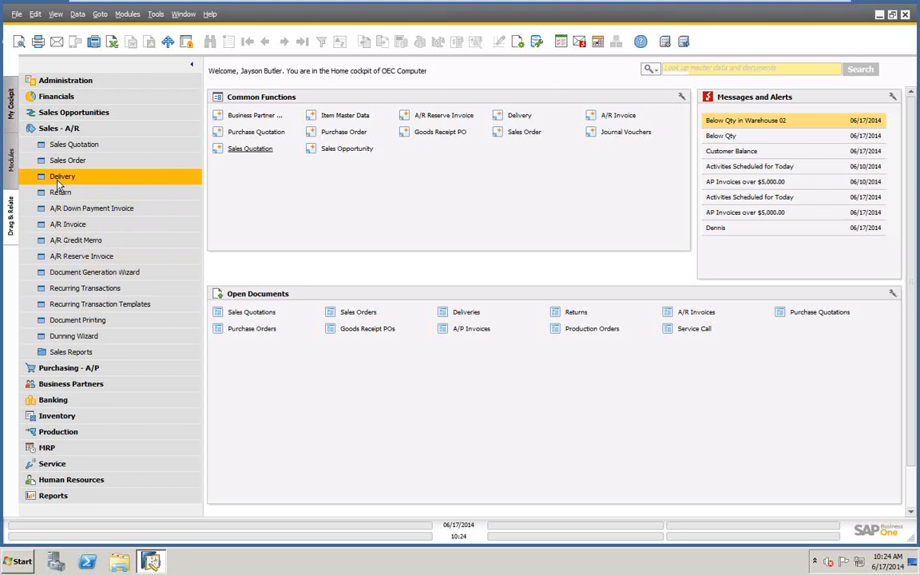
Step: Review the Sales Opportunities setup options under Administration, and collapse the Administration module
click(52, 130)
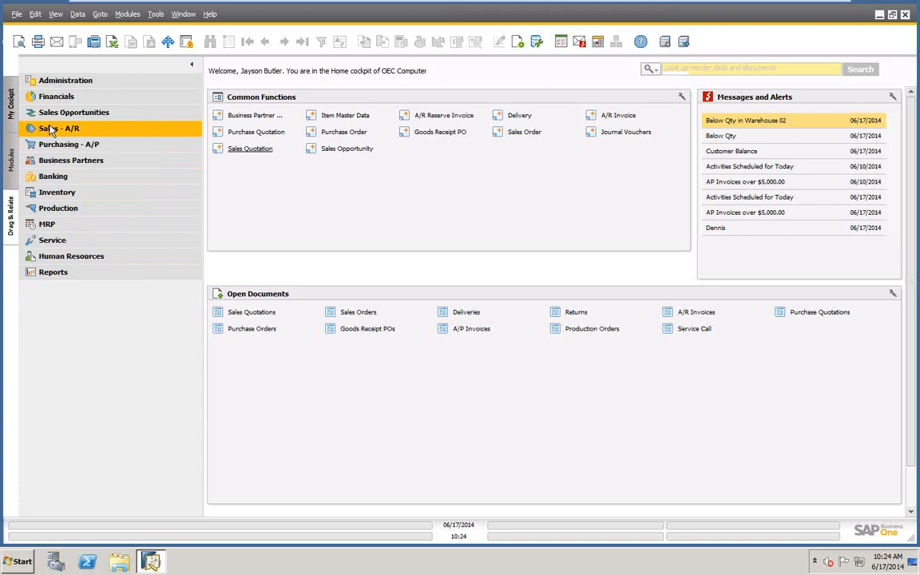
click(66, 85)
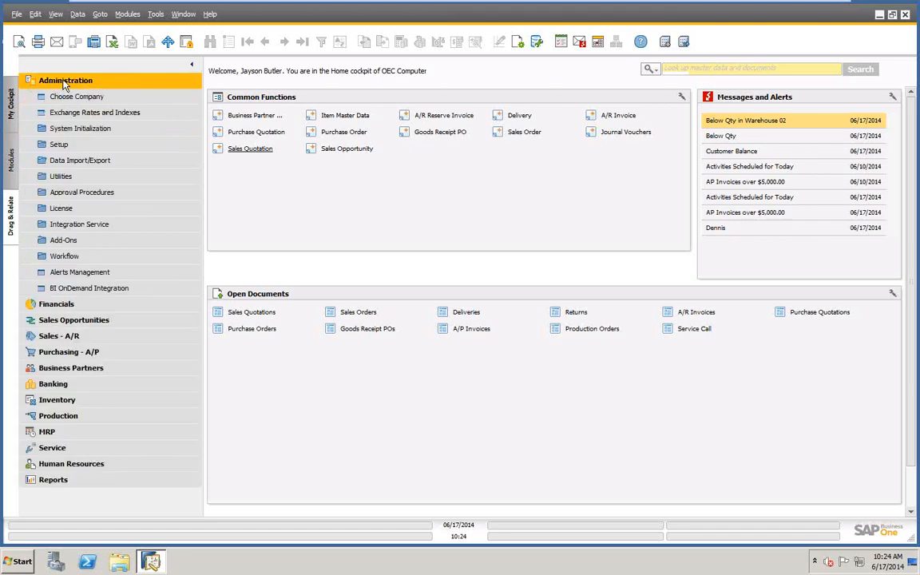
click(58, 145)
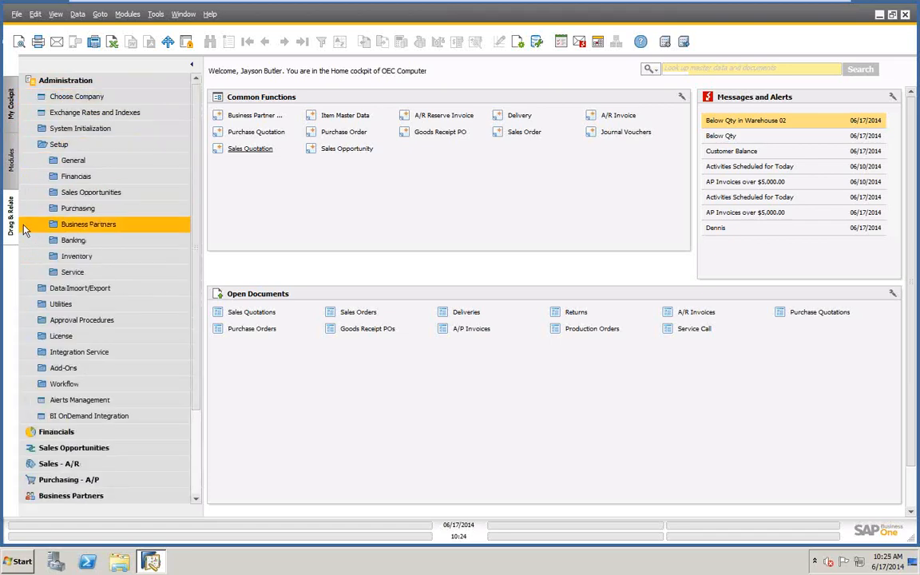
click(86, 194)
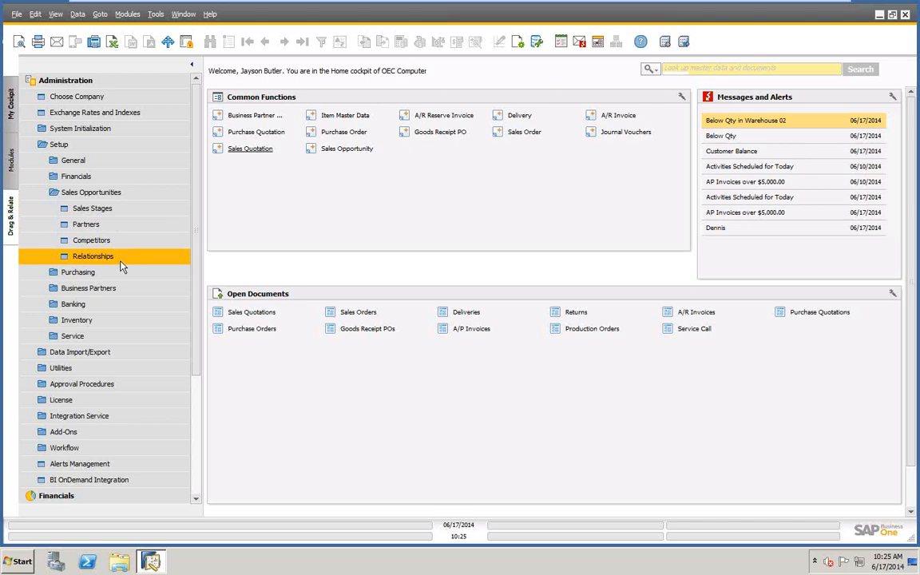
click(85, 81)
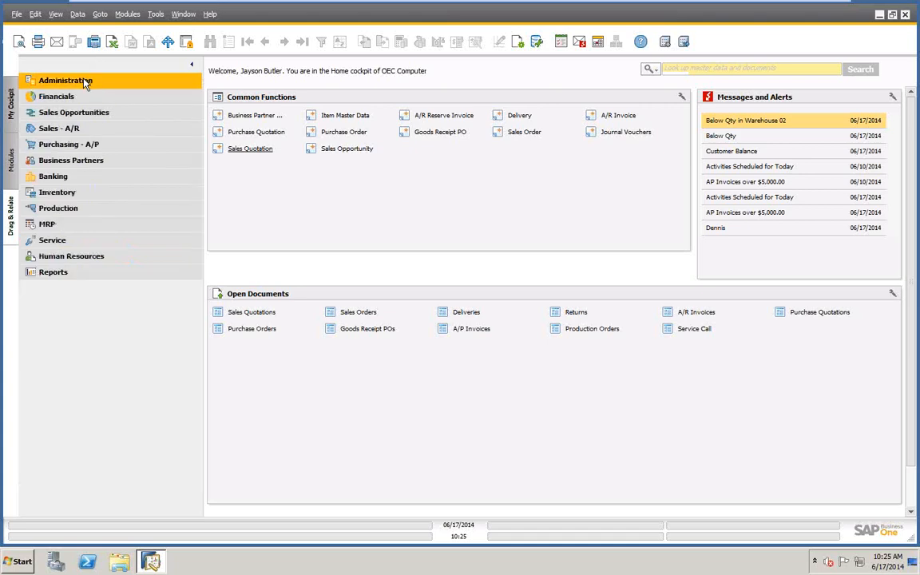
Step: Open the Sales Opportunity form and go to the first opportunity record
click(84, 113)
click(91, 128)
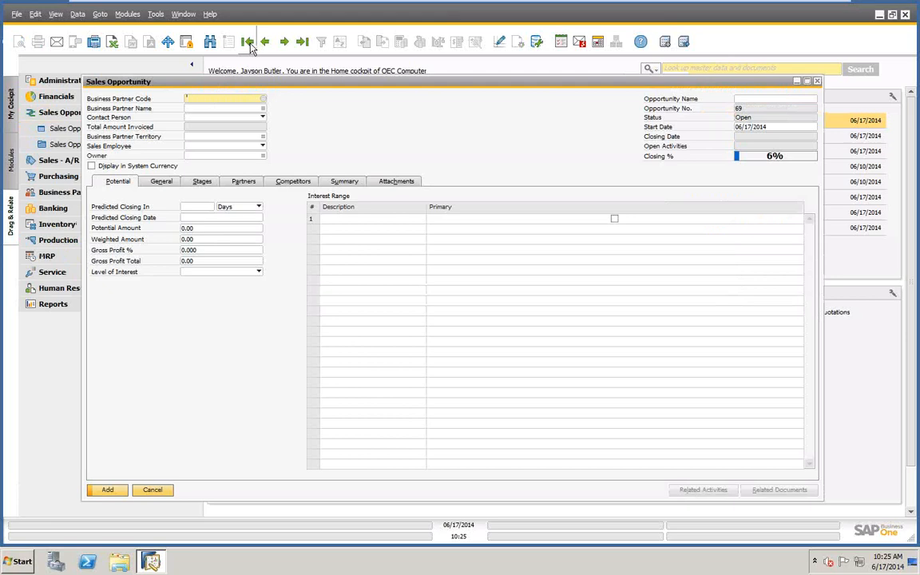
click(249, 42)
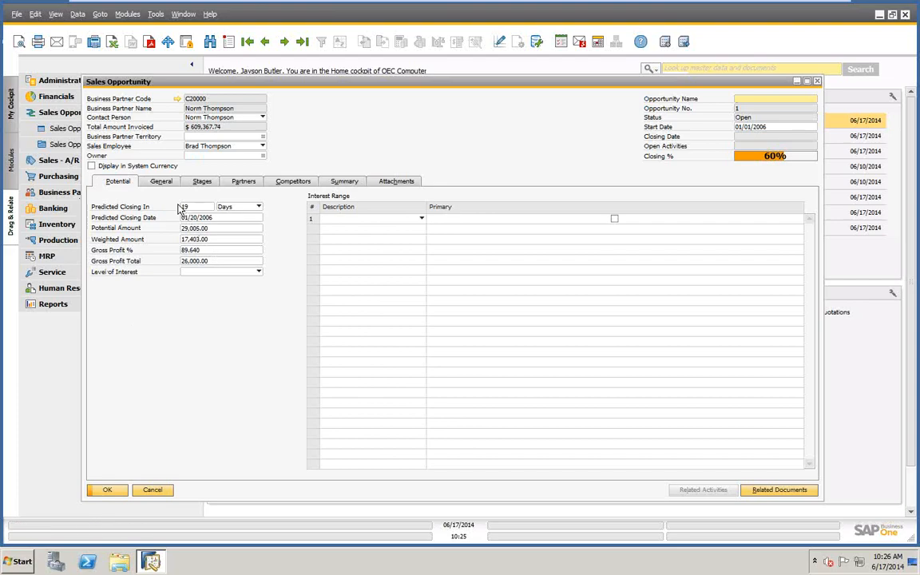
Step: Review the opportunity's general data, stages, partners, competitors, summary and attachments, and close the form
click(162, 182)
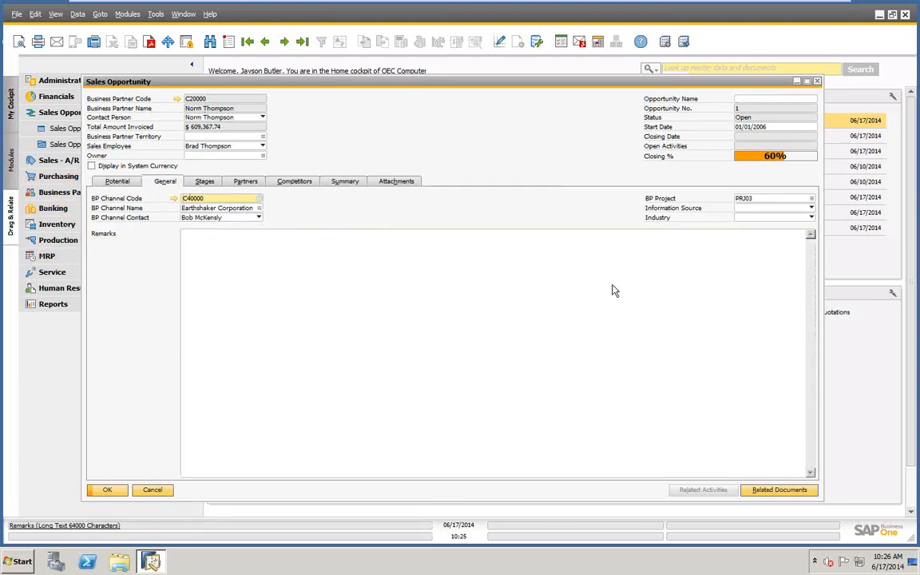
click(201, 182)
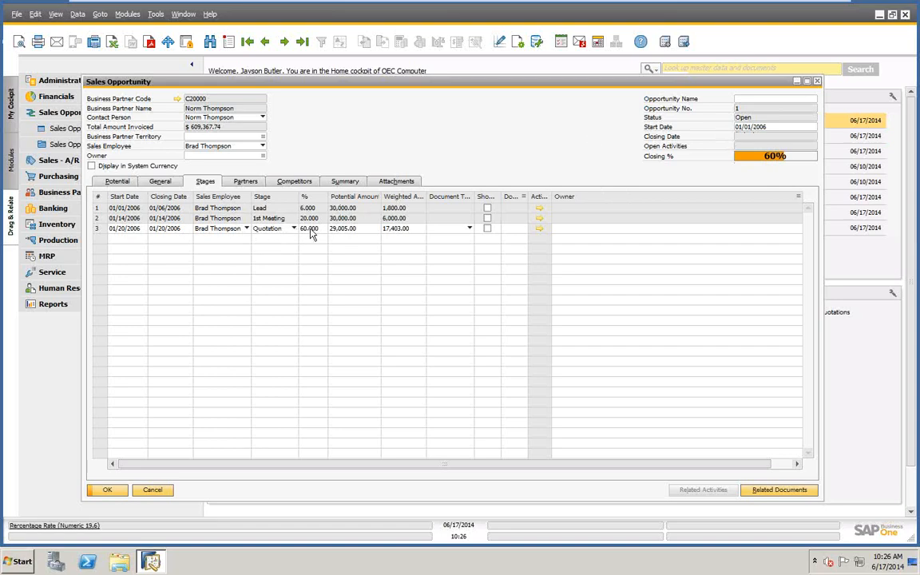
click(244, 183)
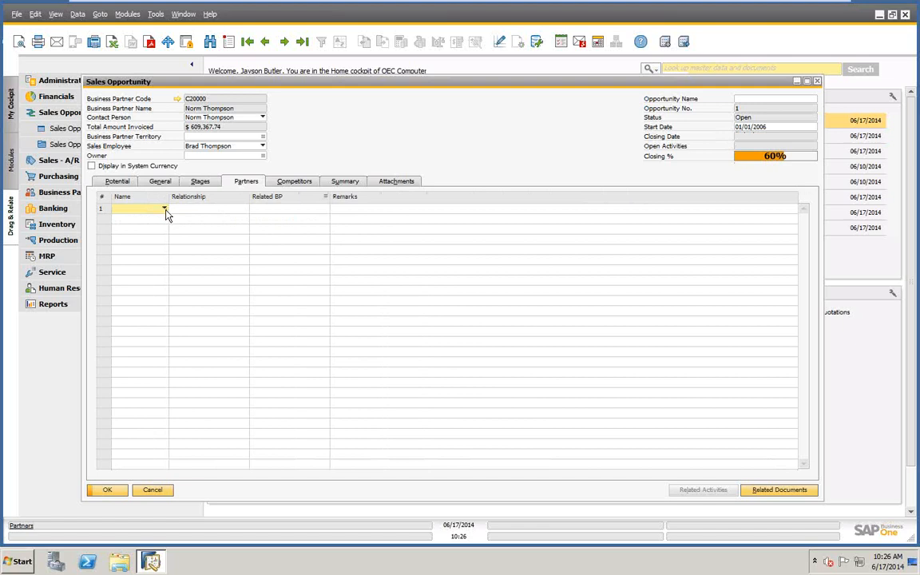
click(293, 182)
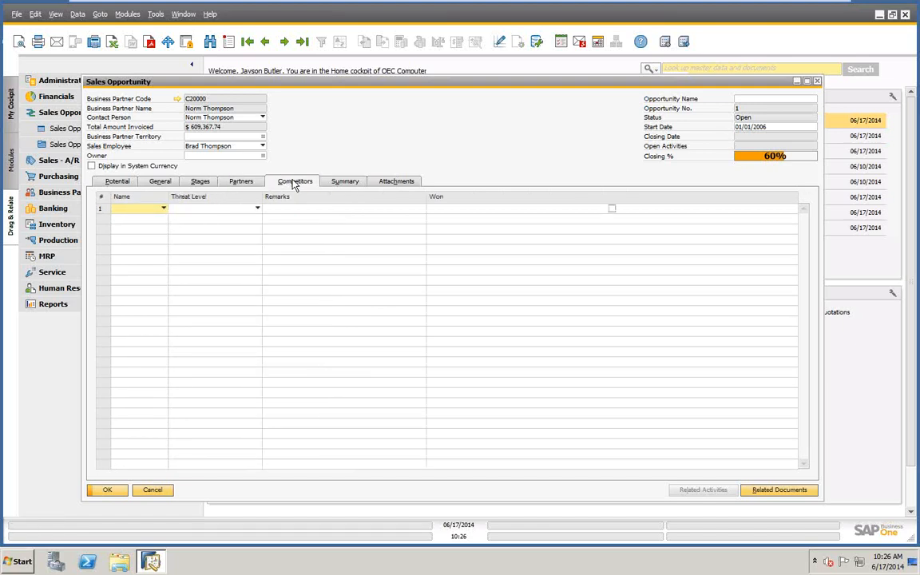
click(339, 183)
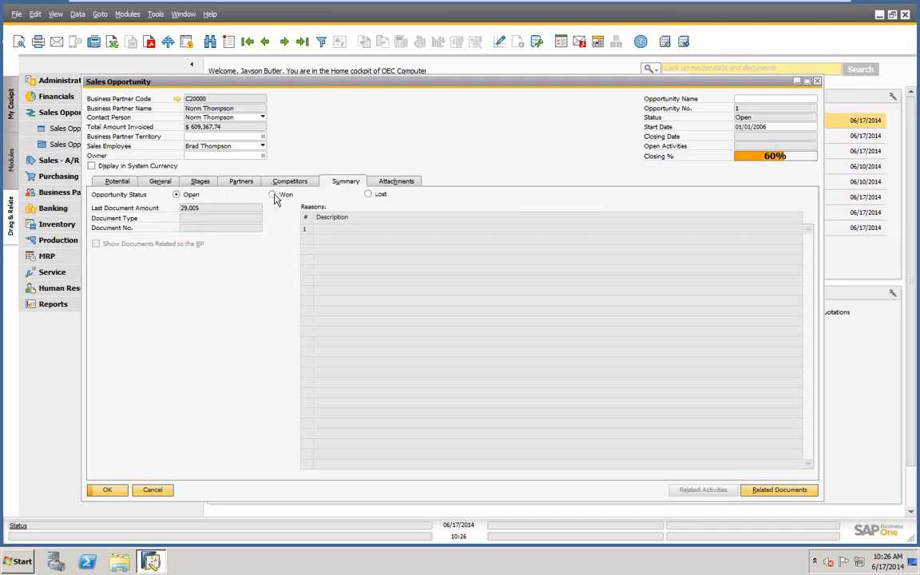
click(395, 182)
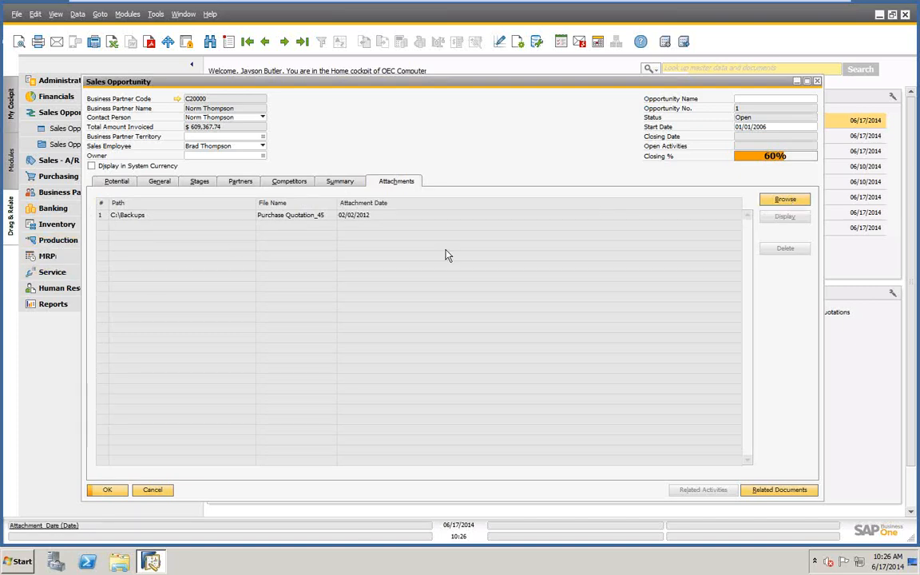
click(154, 490)
Step: Review the list of available Sales Opportunities reports, and collapse the Sales Opportunities module
click(86, 147)
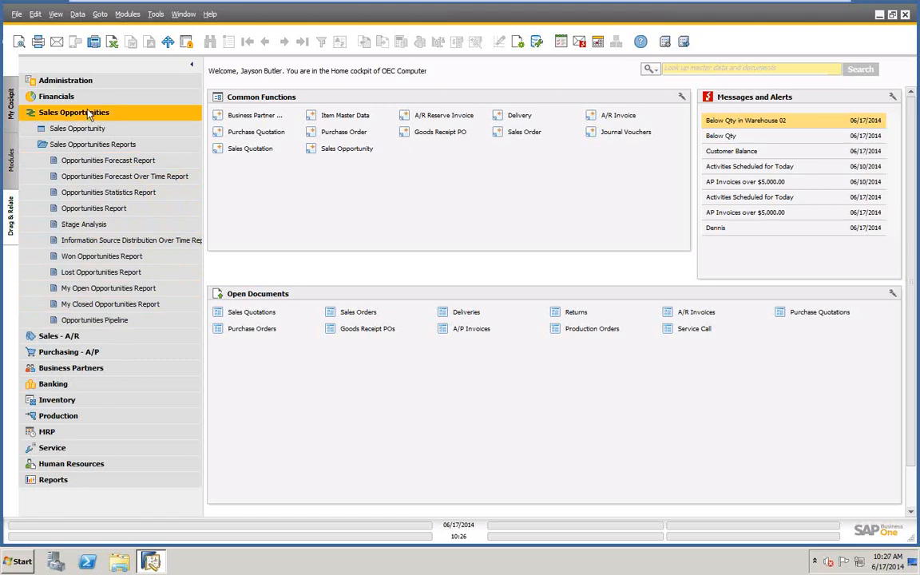
click(52, 118)
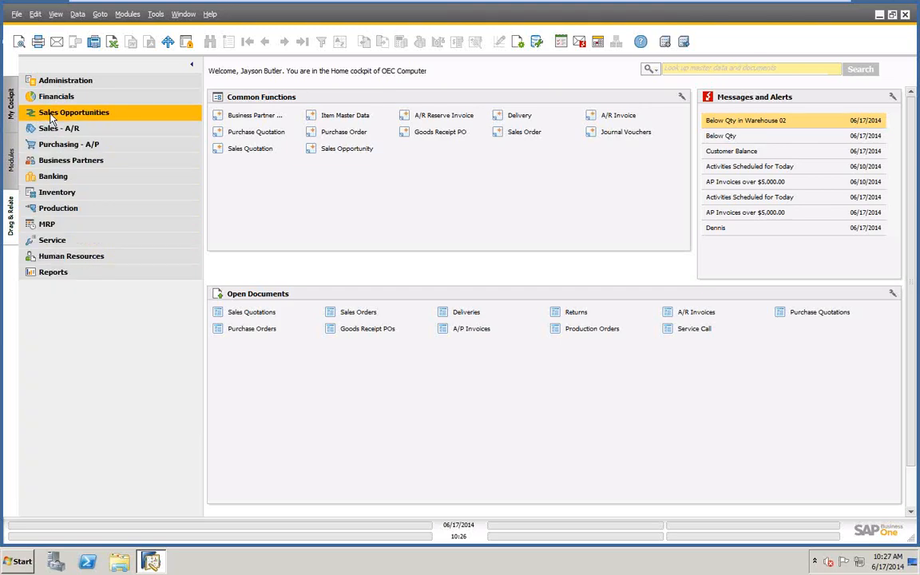
Step: Open Business Partner Master Data and find the customer whose name starts with "no"
click(81, 164)
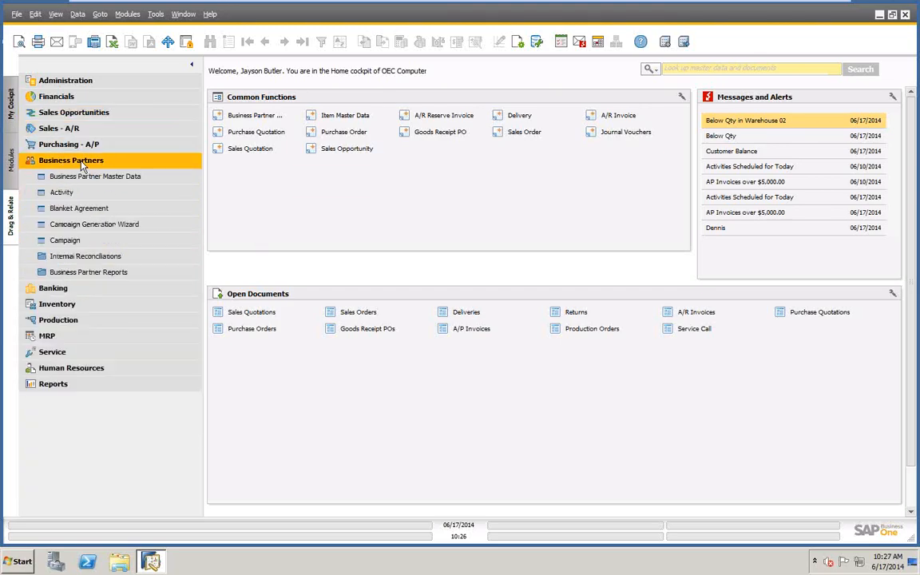
click(92, 176)
click(146, 101)
text(no)
key(Return)
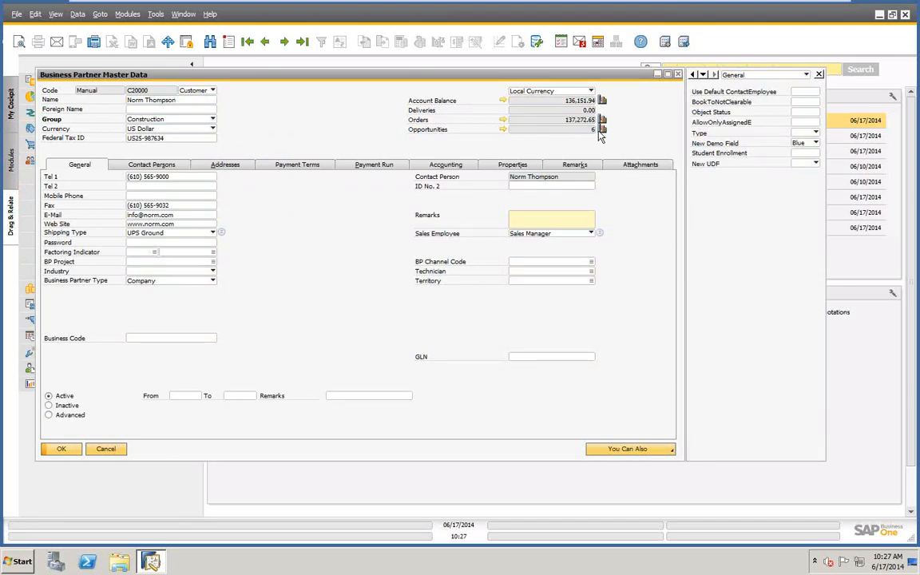
Step: Review the report of opportunities linked to this customer, and close the report, the master data record and the Business Partners module
click(503, 130)
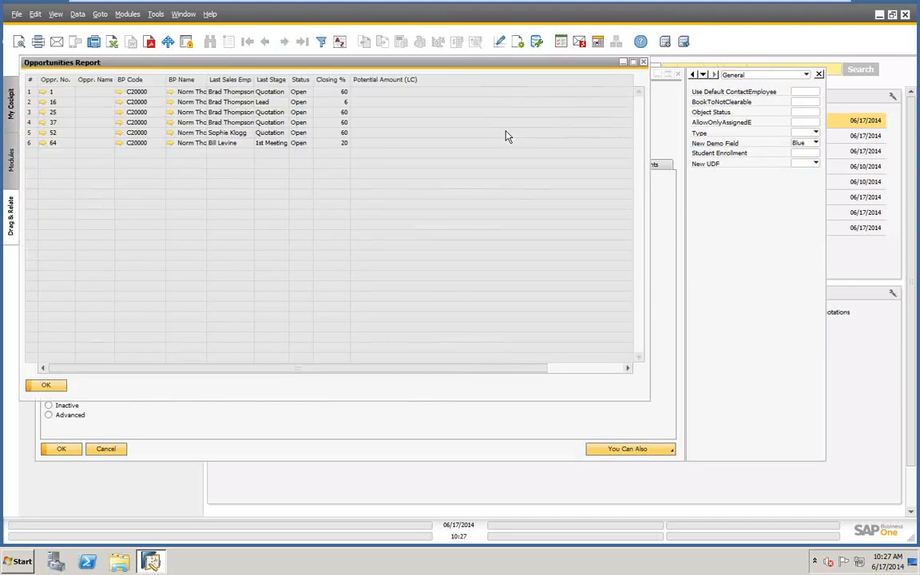
click(37, 386)
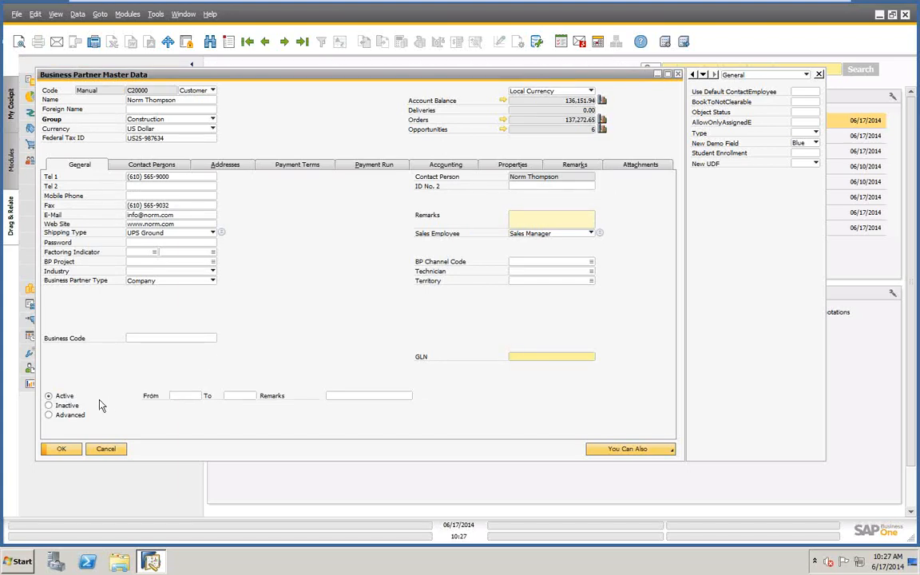
click(107, 451)
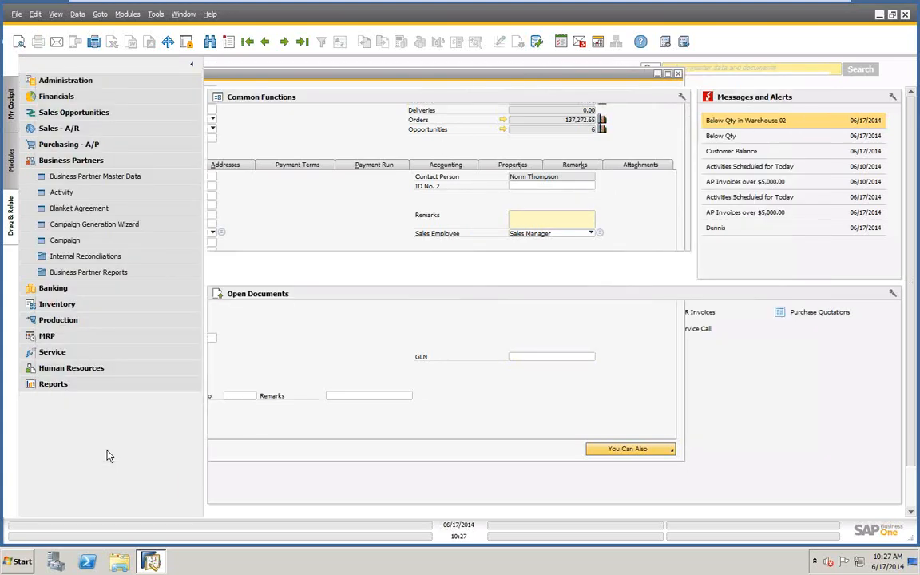
click(72, 162)
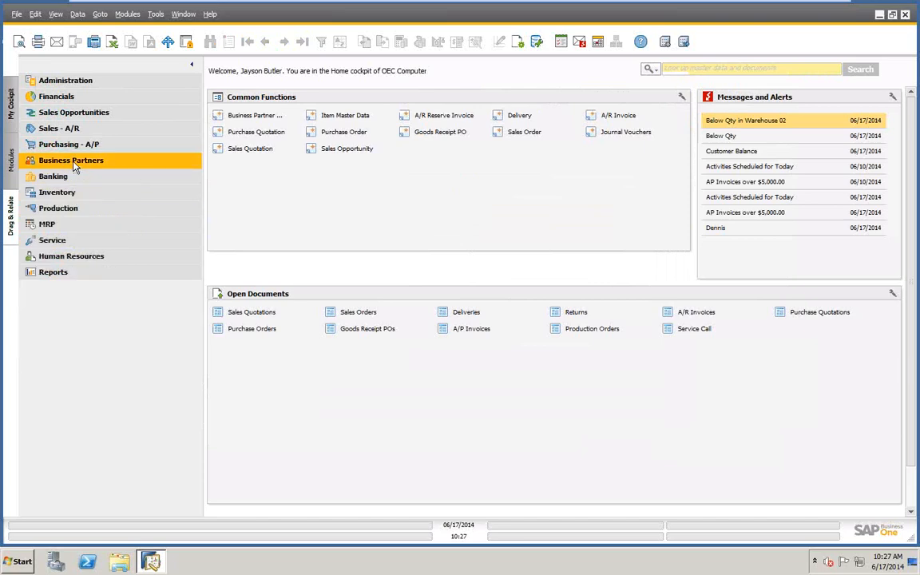